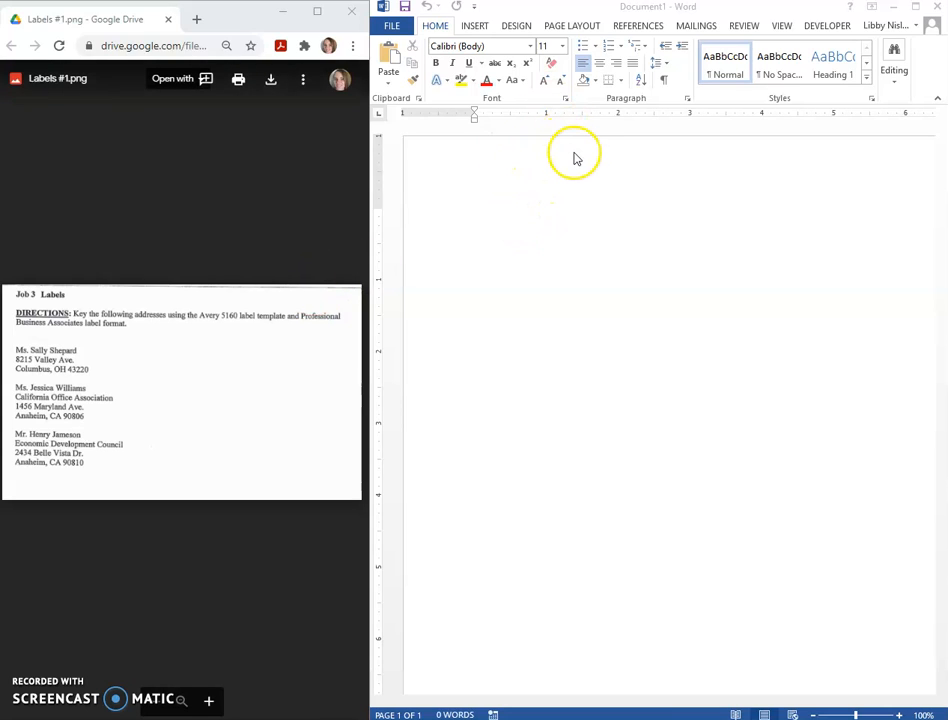
Open the label options for creating a sheet of mailing labels.
{"action": "left_click", "coordinate": [697, 27]}
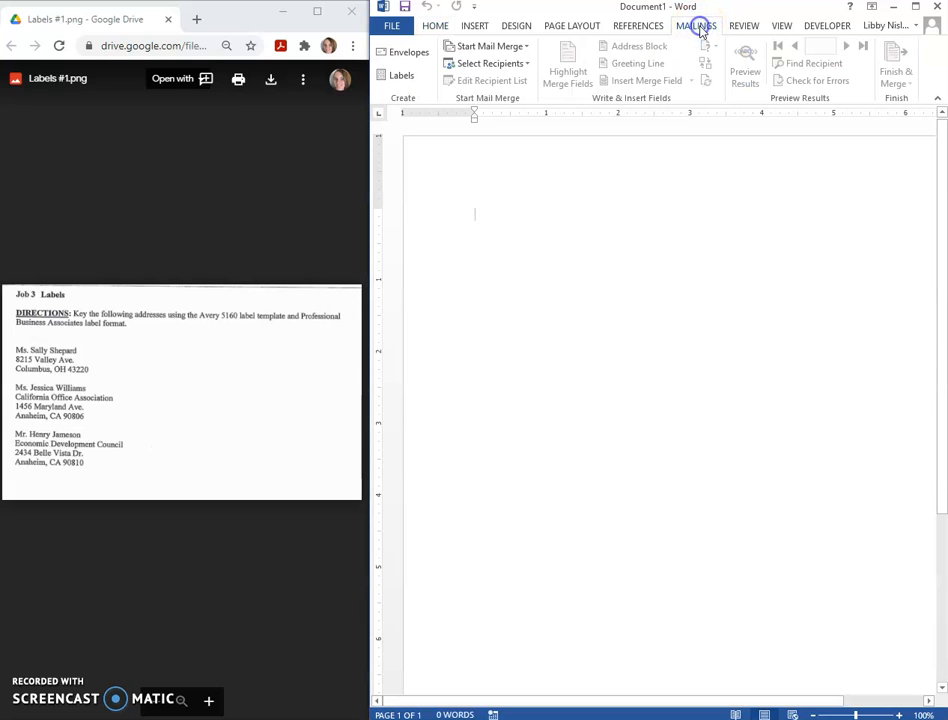
{"action": "left_click", "coordinate": [389, 76]}
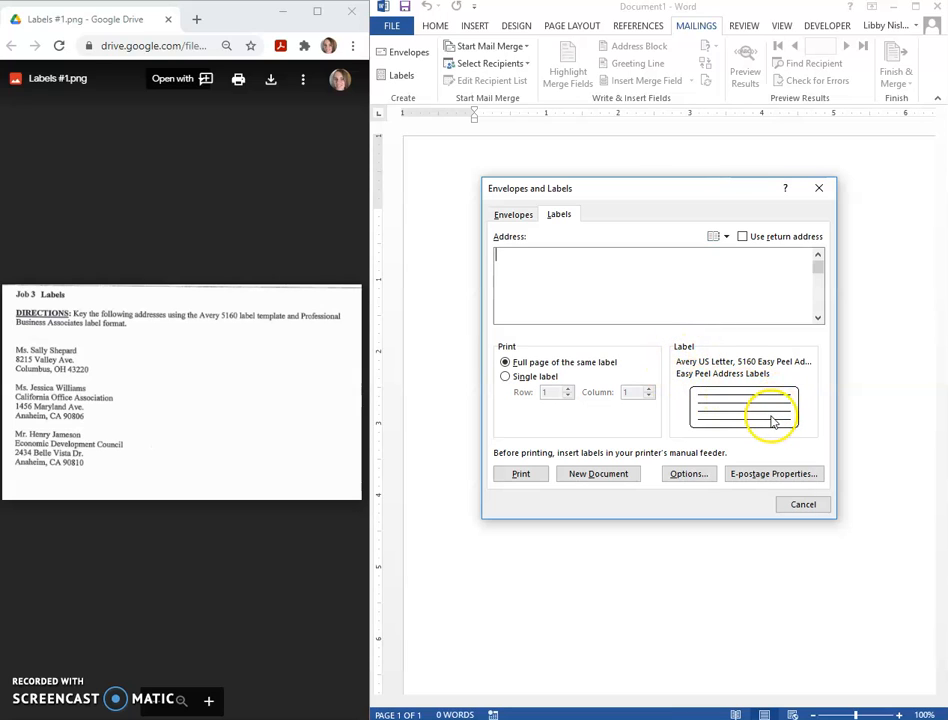
{"action": "left_click", "coordinate": [699, 481]}
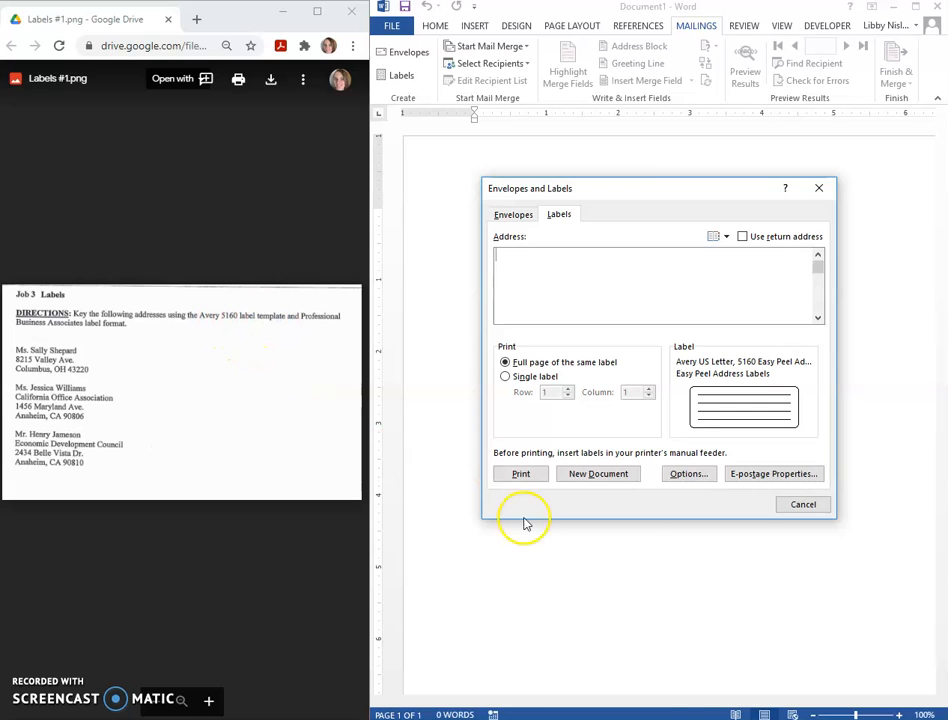
{"action": "left_click", "coordinate": [683, 478]}
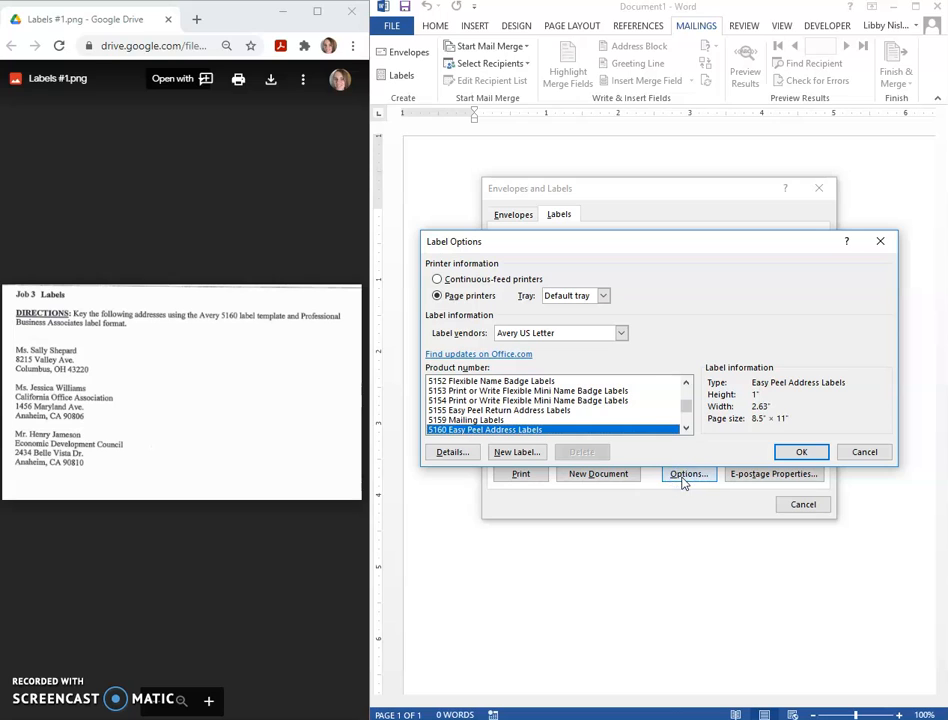
Try Microsoft as the label vendor, then set the vendor back to Avery US Letter.
{"action": "left_click", "coordinate": [620, 333]}
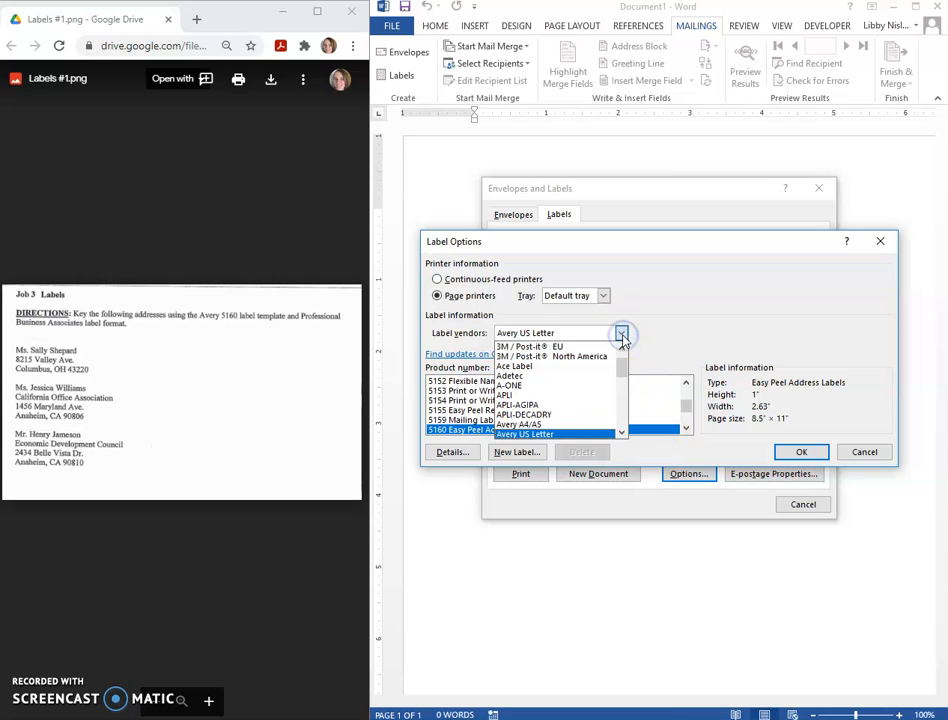
{"action": "scroll", "coordinate": [624, 360], "scroll_direction": "up", "scroll_amount": 1}
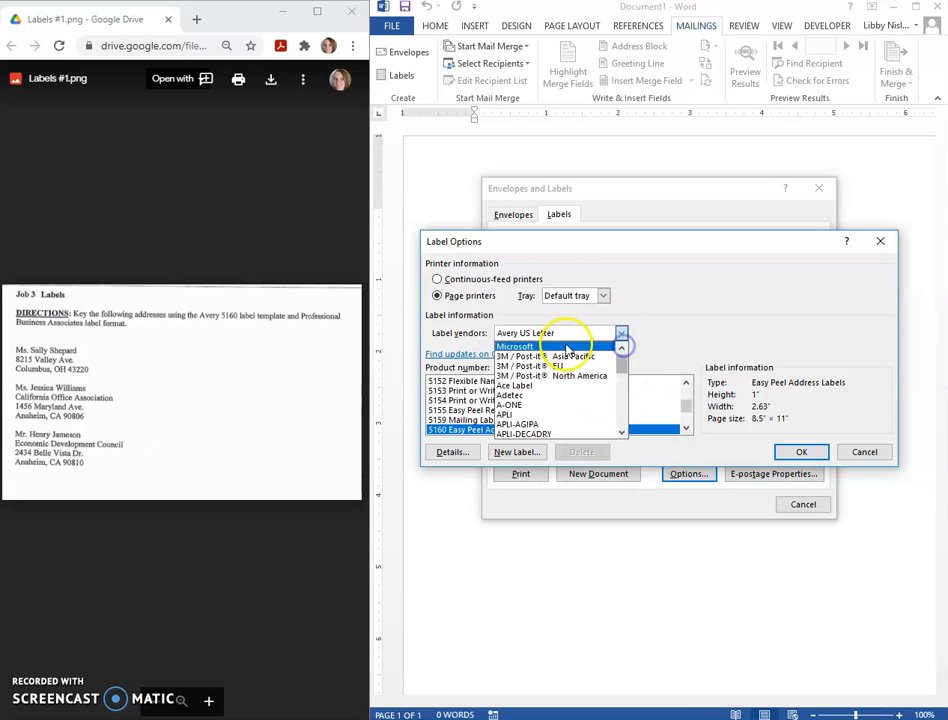
{"action": "left_click", "coordinate": [565, 346]}
{"action": "mouse_move", "coordinate": [684, 396]}
{"action": "left_mouse_down"}
{"action": "mouse_move", "coordinate": [681, 417]}
{"action": "mouse_move", "coordinate": [686, 383]}
{"action": "left_mouse_up"}
{"action": "left_click", "coordinate": [620, 336]}
{"action": "left_click_drag", "start_coordinate": [622, 360], "coordinate": [625, 372]}
{"action": "left_click", "coordinate": [540, 404]}
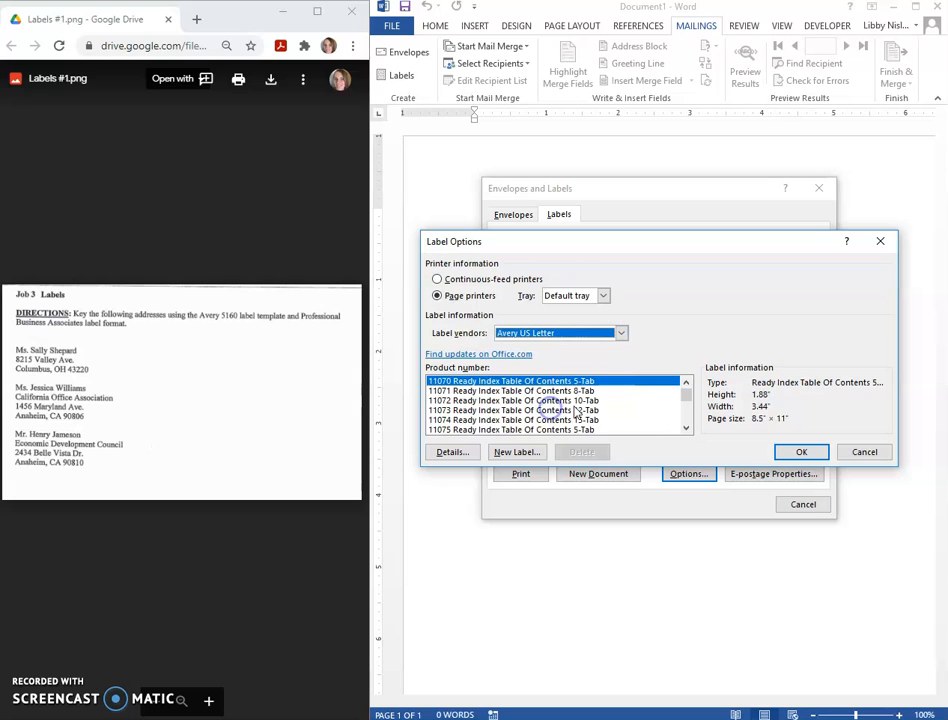
Select product 5160 Easy Peel Address Labels and create a new document with the blank label sheet.
{"action": "left_click_drag", "start_coordinate": [681, 390], "coordinate": [684, 404]}
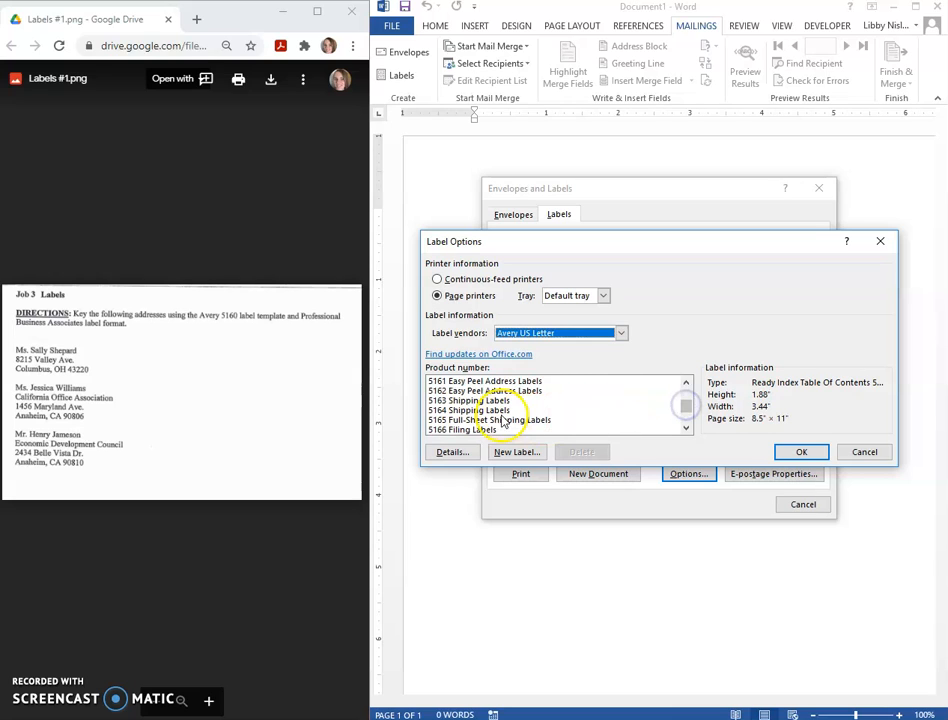
{"action": "left_click", "coordinate": [686, 382]}
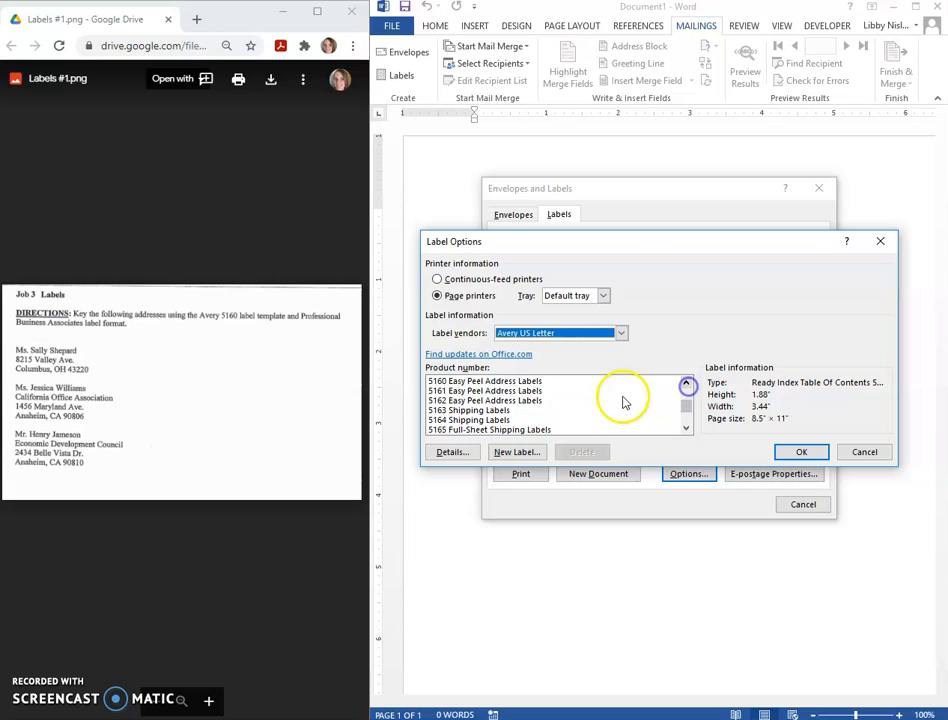
{"action": "left_click", "coordinate": [486, 381]}
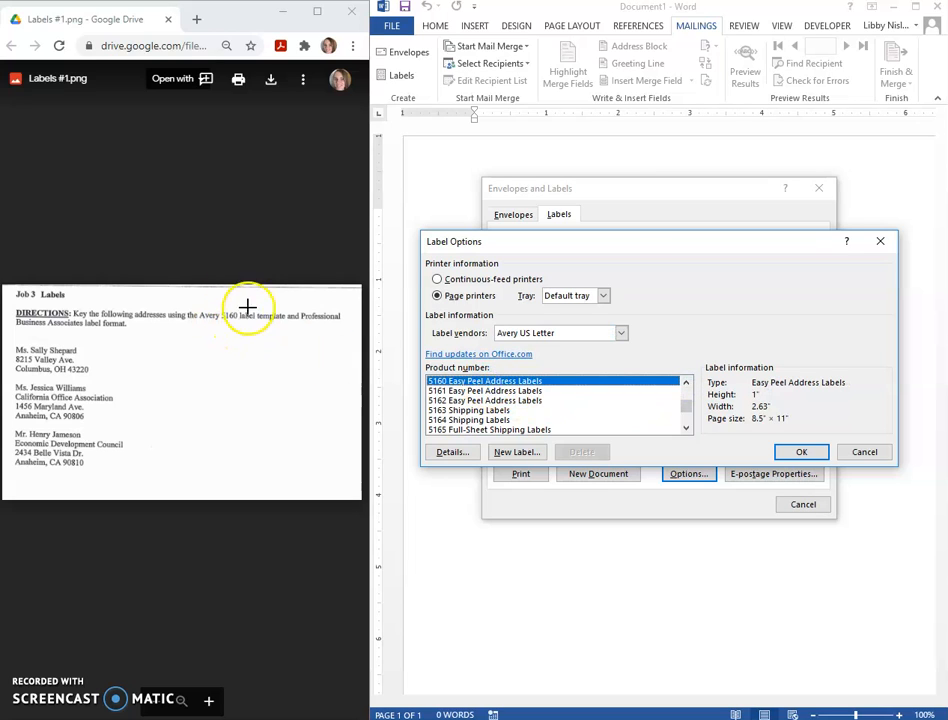
{"action": "left_click", "coordinate": [805, 452]}
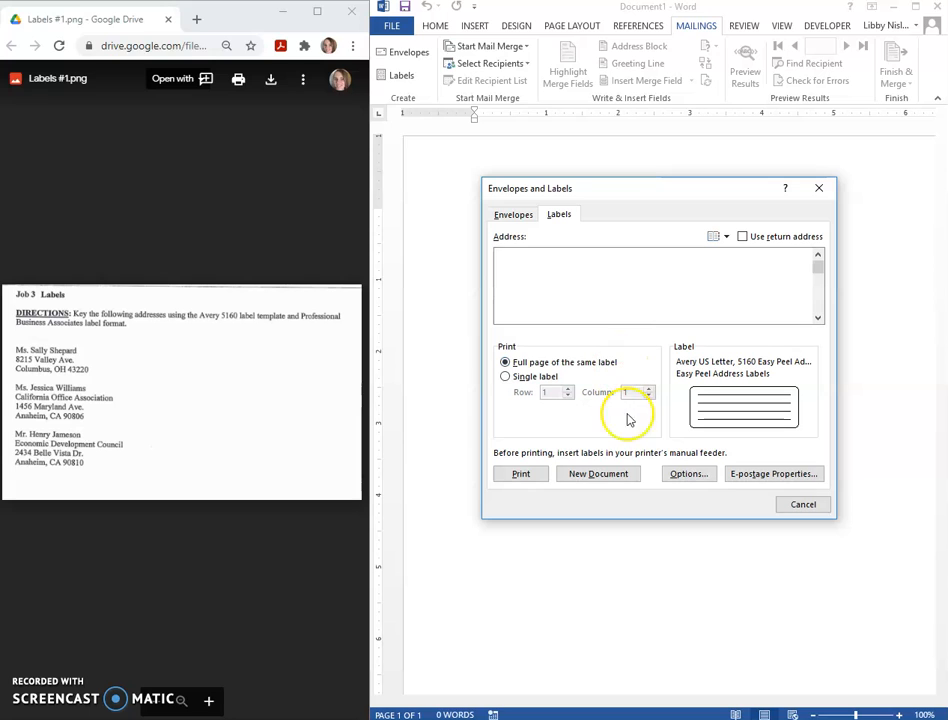
{"action": "left_click", "coordinate": [598, 475]}
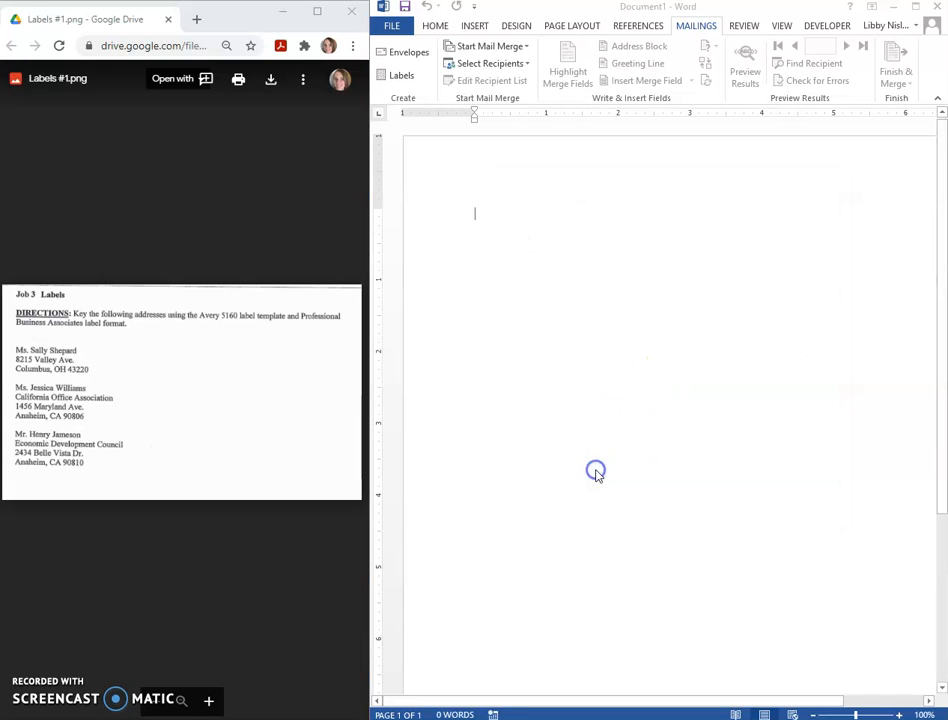
{"action": "left_click_drag", "start_coordinate": [324, 8], "coordinate": [697, 10]}
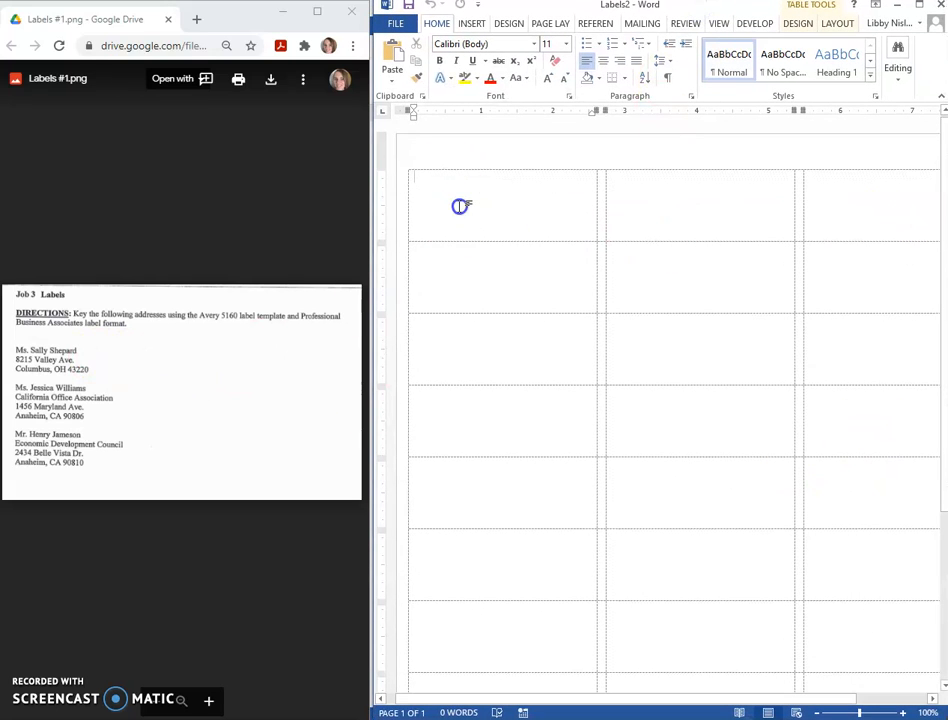
Enter the first recipient's name and postal address from the assignment on three lines in the first label.
{"action": "left_click", "coordinate": [459, 206]}
{"action": "type", "text": "Ms. Sally Sh"}
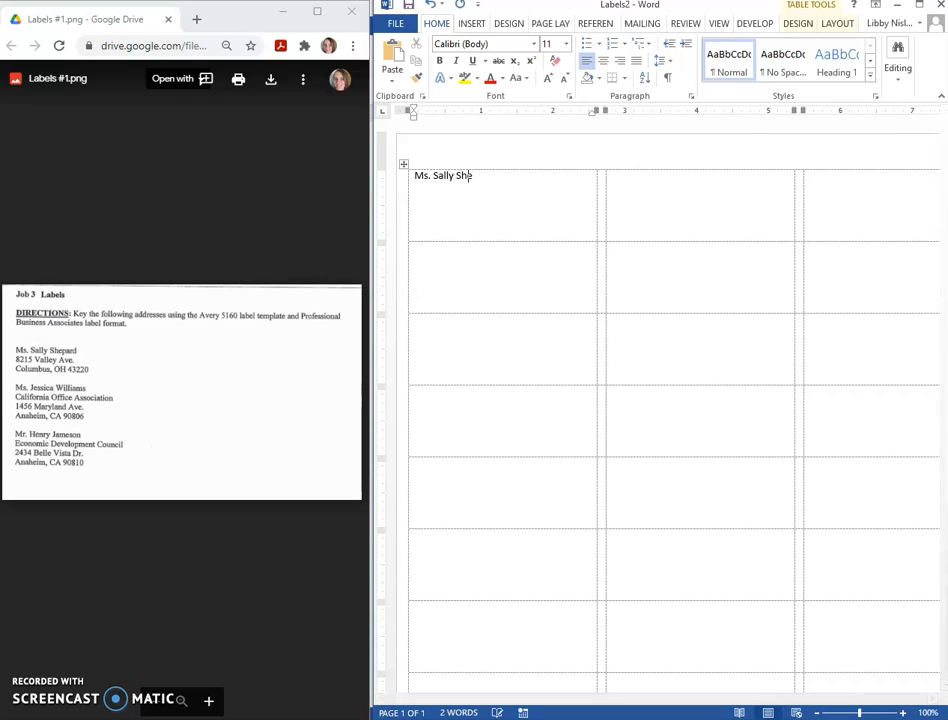
{"action": "type", "text": "epard "}
{"action": "type", "text": "82"}
{"action": "type", "text": "15 Valley D"}
{"action": "key", "text": "BackSpace"}
{"action": "type", "text": "Ave. "}
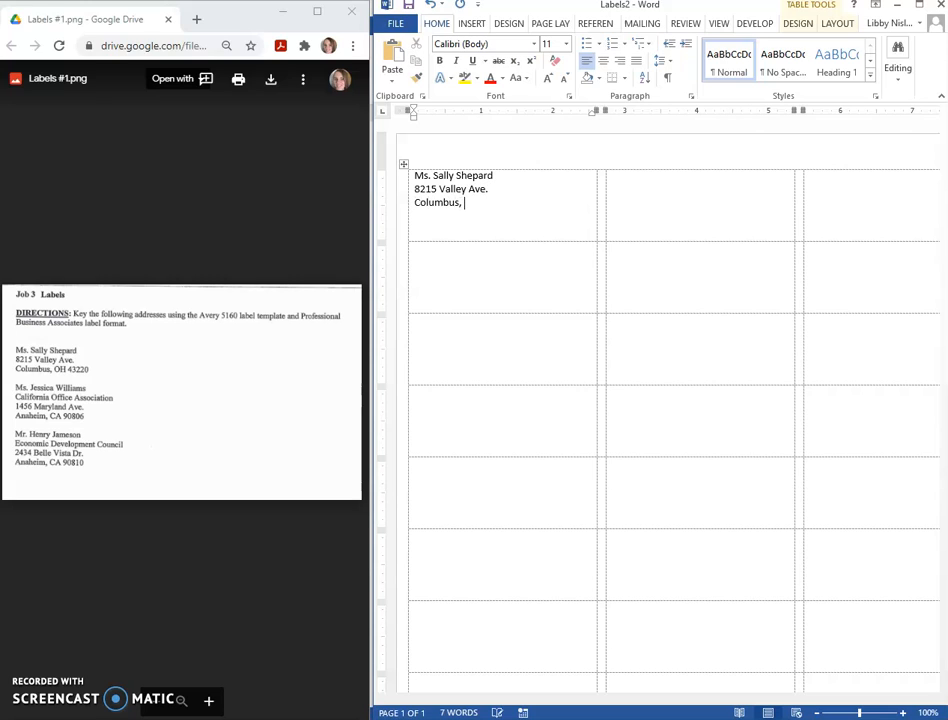
{"action": "type", "text": "OH 43220"}
Format the address in the first label as Times New Roman, size 12.
{"action": "left_click_drag", "start_coordinate": [550, 200], "coordinate": [385, 162]}
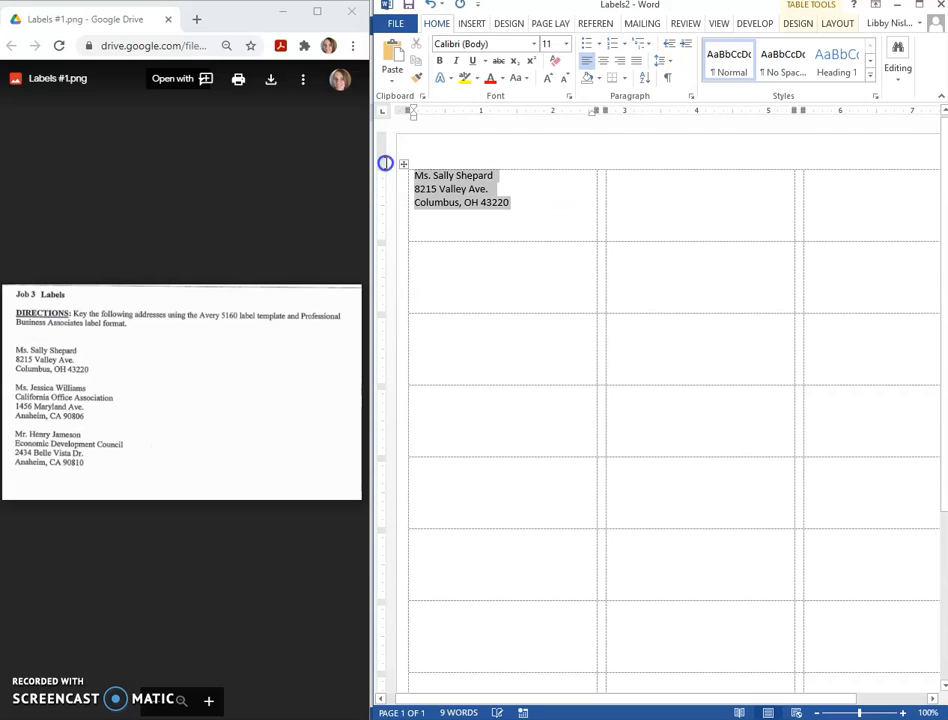
{"action": "left_click", "coordinate": [533, 43]}
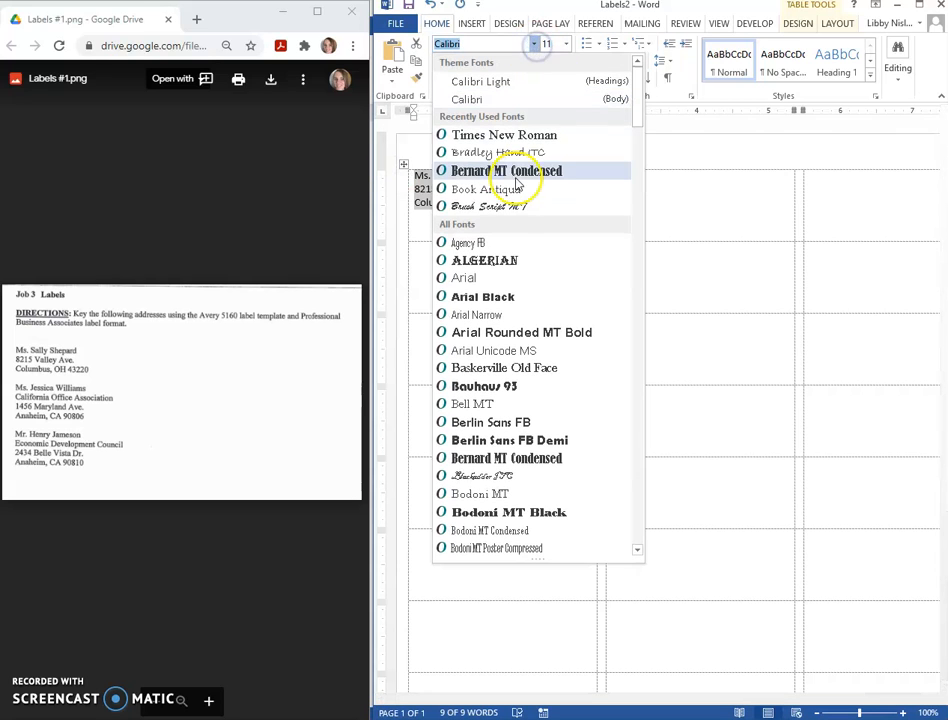
{"action": "left_click", "coordinate": [500, 137]}
{"action": "left_click", "coordinate": [565, 43]}
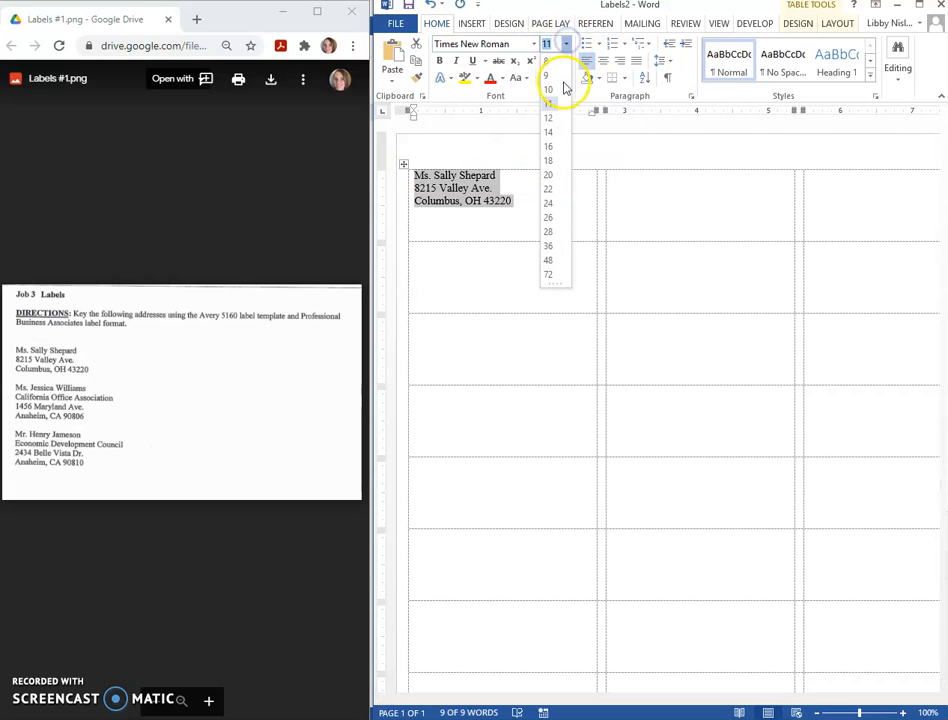
{"action": "left_click", "coordinate": [548, 118]}
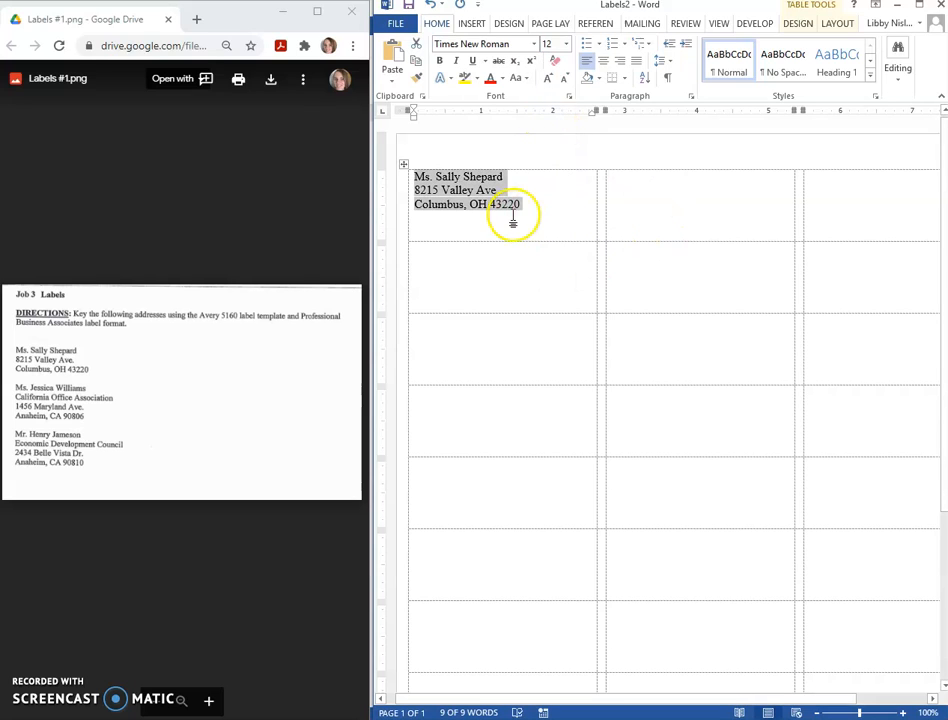
Set the blank labels in the second and third columns of the first seven rows to Times New Roman, size 12.
{"action": "left_click", "coordinate": [614, 178]}
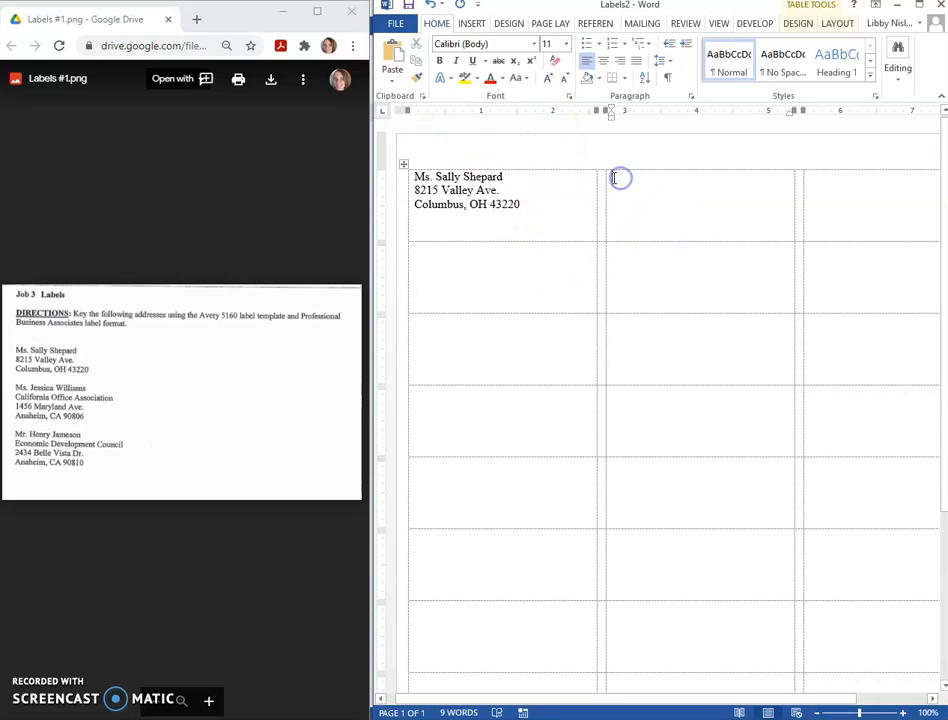
{"action": "left_click_drag", "start_coordinate": [614, 178], "coordinate": [946, 603]}
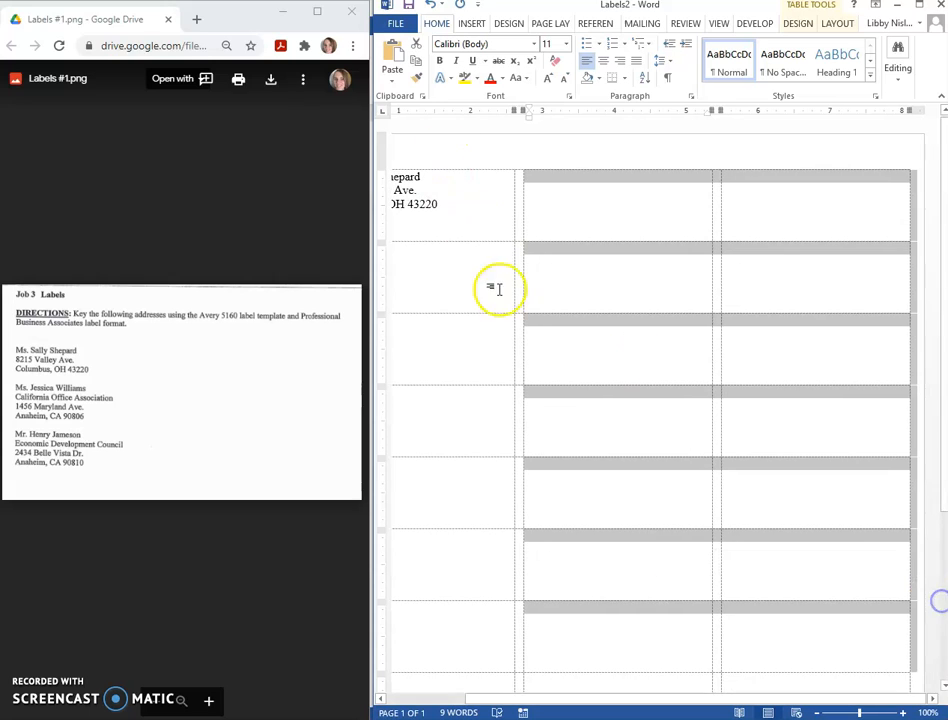
{"action": "left_click_drag", "start_coordinate": [654, 698], "coordinate": [516, 704]}
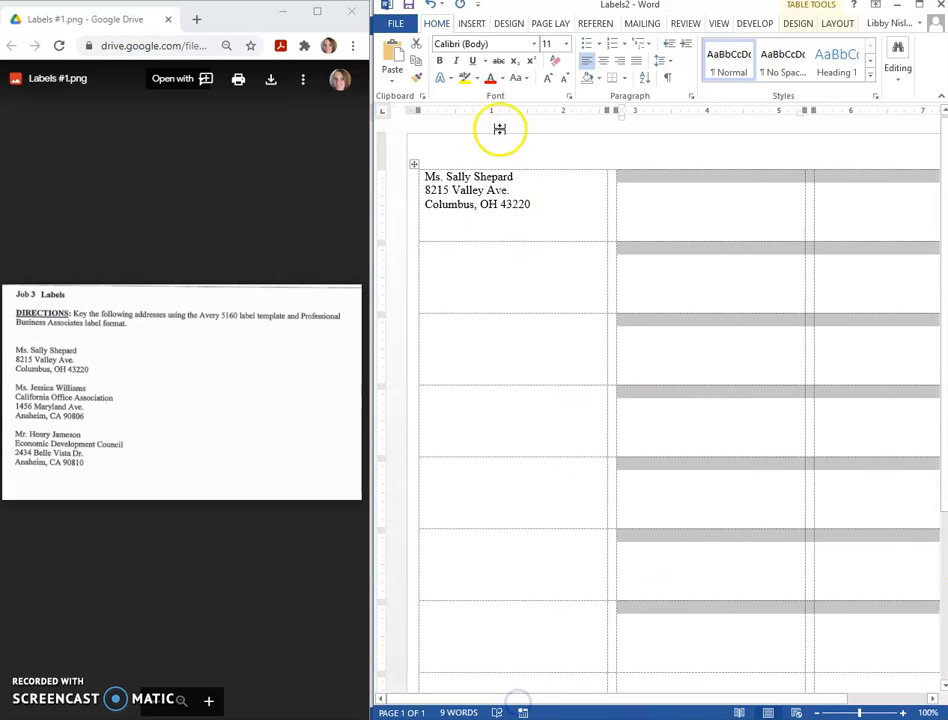
{"action": "left_click", "coordinate": [533, 43]}
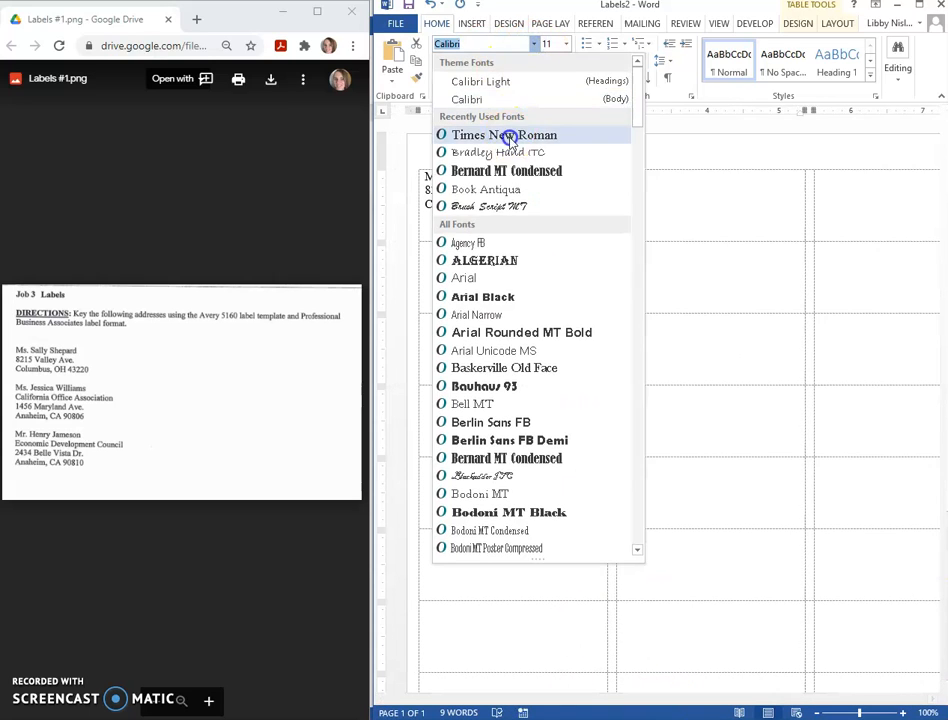
{"action": "left_click", "coordinate": [509, 136]}
{"action": "left_click", "coordinate": [565, 43]}
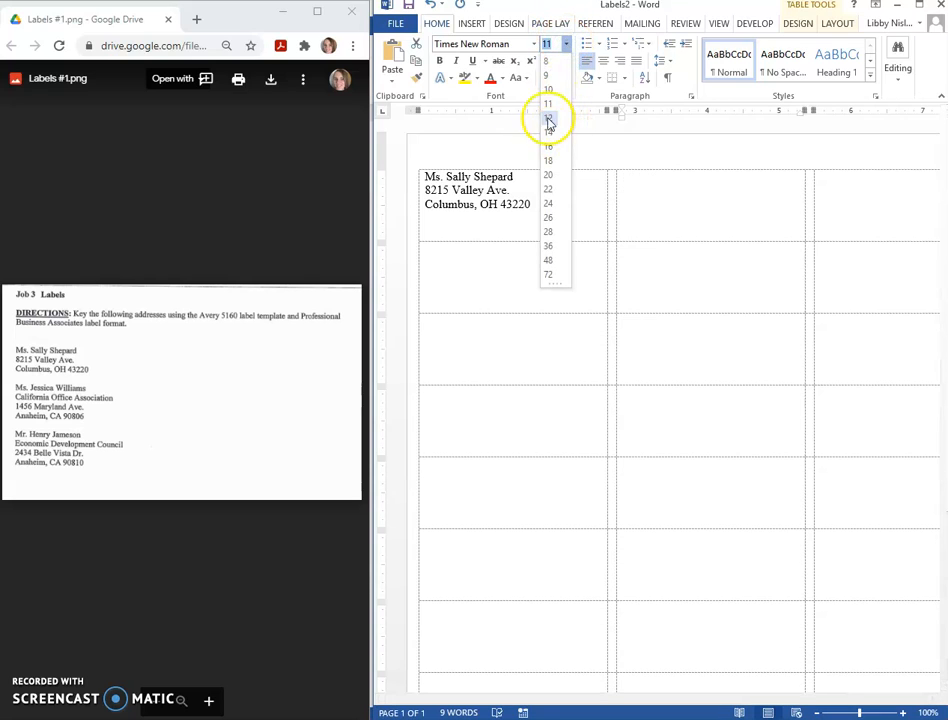
{"action": "left_click", "coordinate": [549, 120]}
Enter the second recipient's full name on the first line of the middle label in the first row.
{"action": "left_click", "coordinate": [660, 195]}
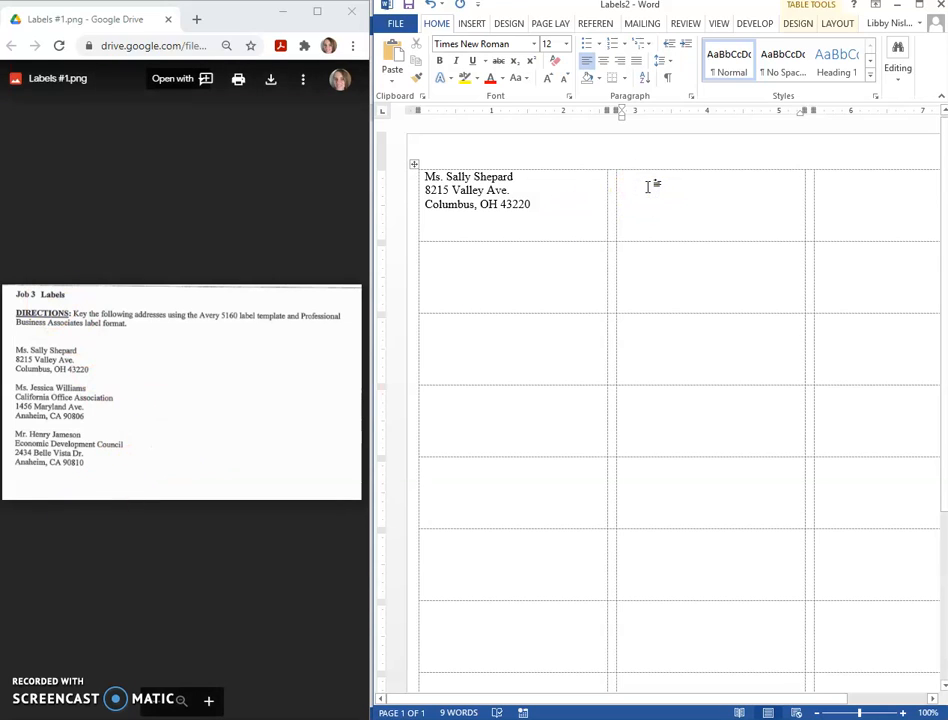
{"action": "type", "text": "Ms. Jessica Willams"}
{"action": "key", "text": "BackSpace"}
{"action": "key", "text": "BackSpace"}
{"action": "key", "text": "BackSpace"}
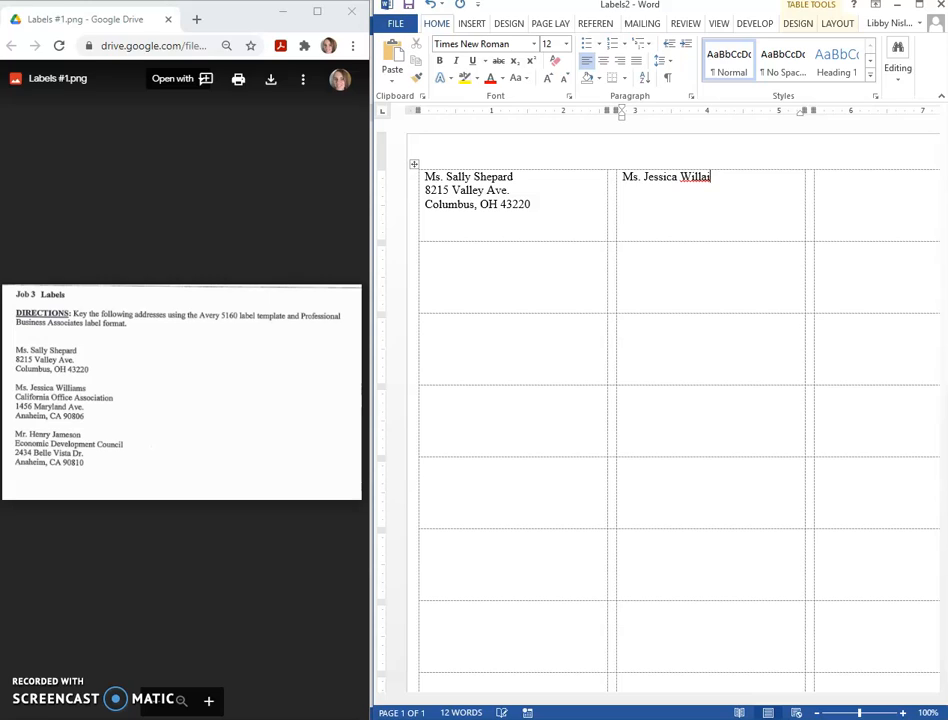
{"action": "type", "text": "iams "}
Below the second recipient's name, add California Office Association and the recipient's postal address.
{"action": "type", "text": "Californ"}
{"action": "key", "text": "BackSpace"}
{"action": "key", "text": "BackSpace"}
{"action": "type", "text": "rni"}
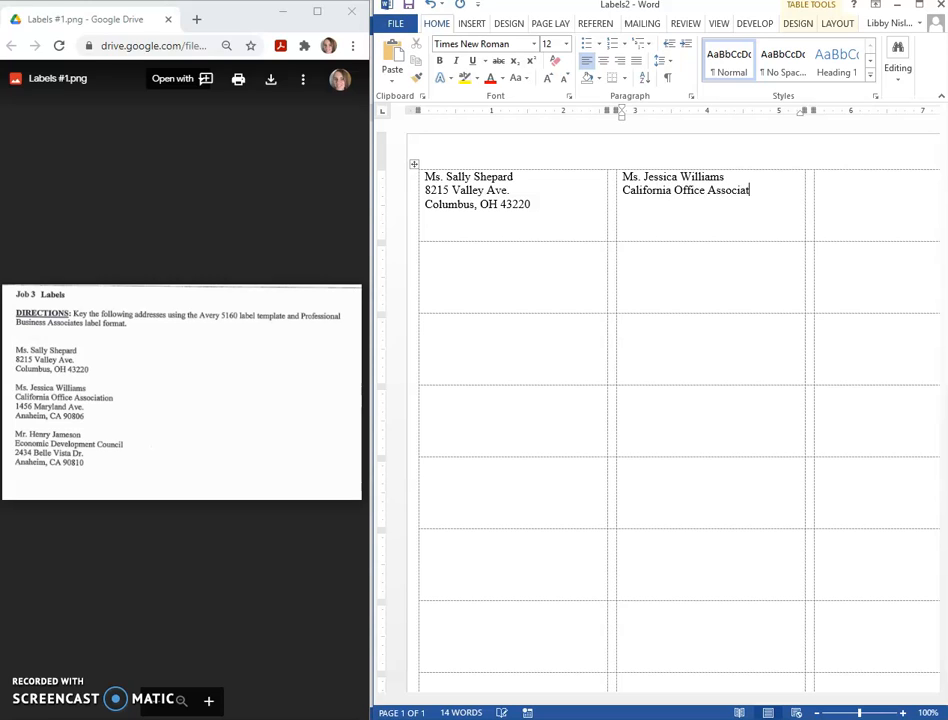
{"action": "type", "text": "a Office Associa"}
{"action": "type", "text": "c"}
{"action": "type", "text": "14"}
{"action": "type", "text": "56 Maryland Ave."}
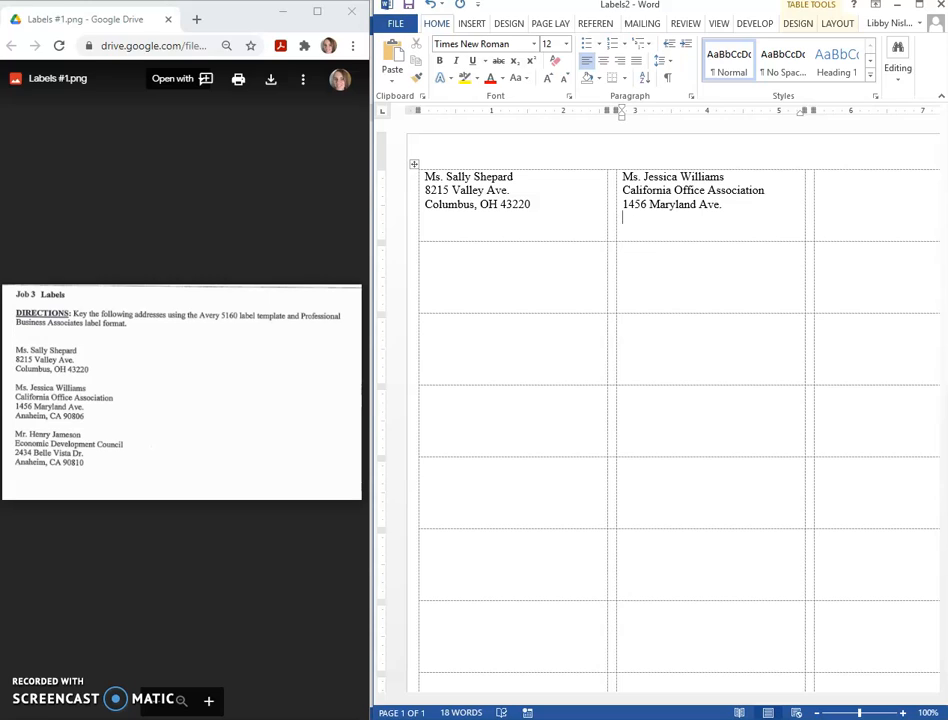
{"action": "type", "text": "Anaheim, CA 90806"}
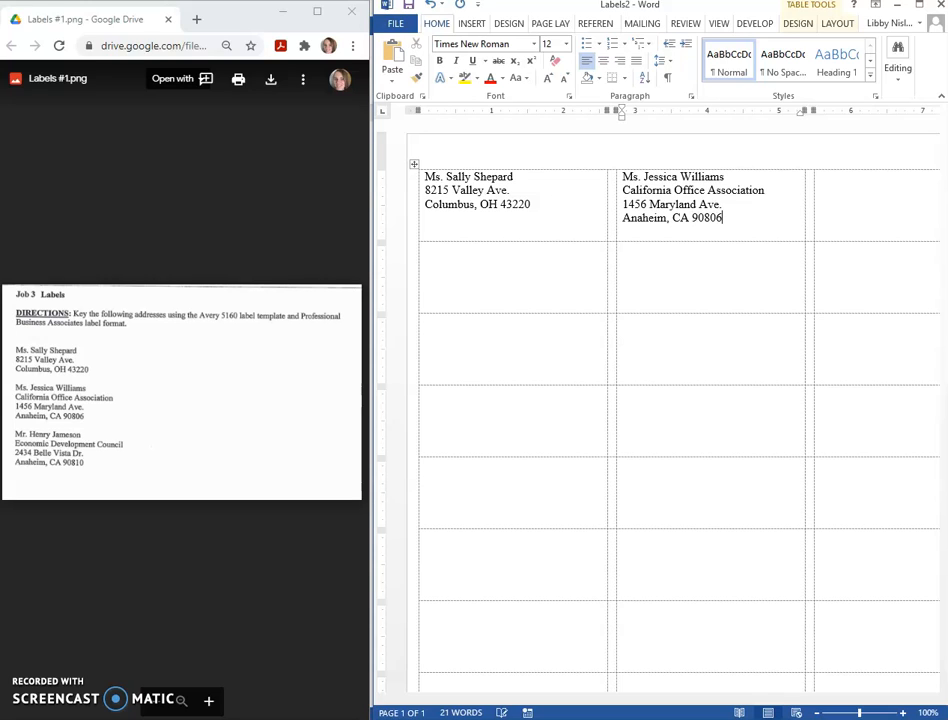
Fill the third label of the first row with the third recipient's name, Economic Development Council and the postal address.
{"action": "left_click", "coordinate": [858, 205]}
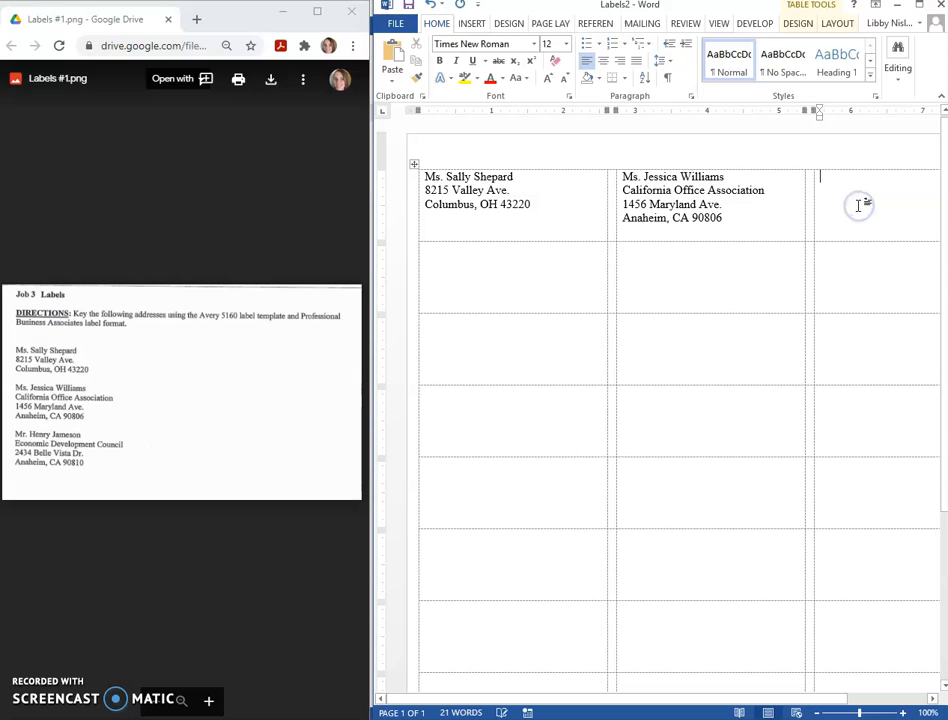
{"action": "type", "text": "Mr. Henry Jameson"}
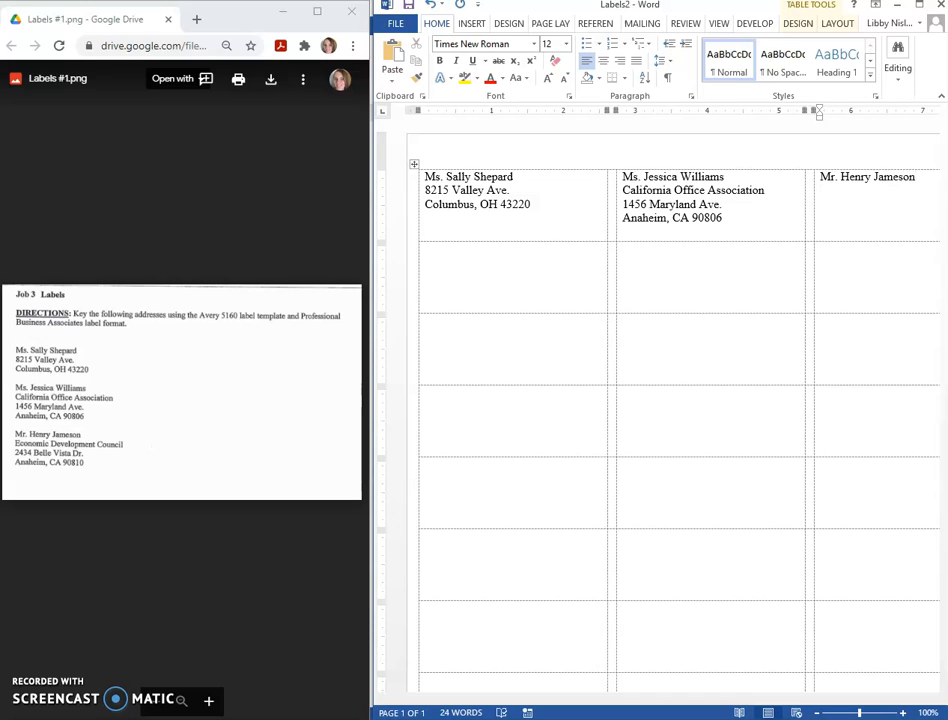
{"action": "type", "text": "Economic Developme"}
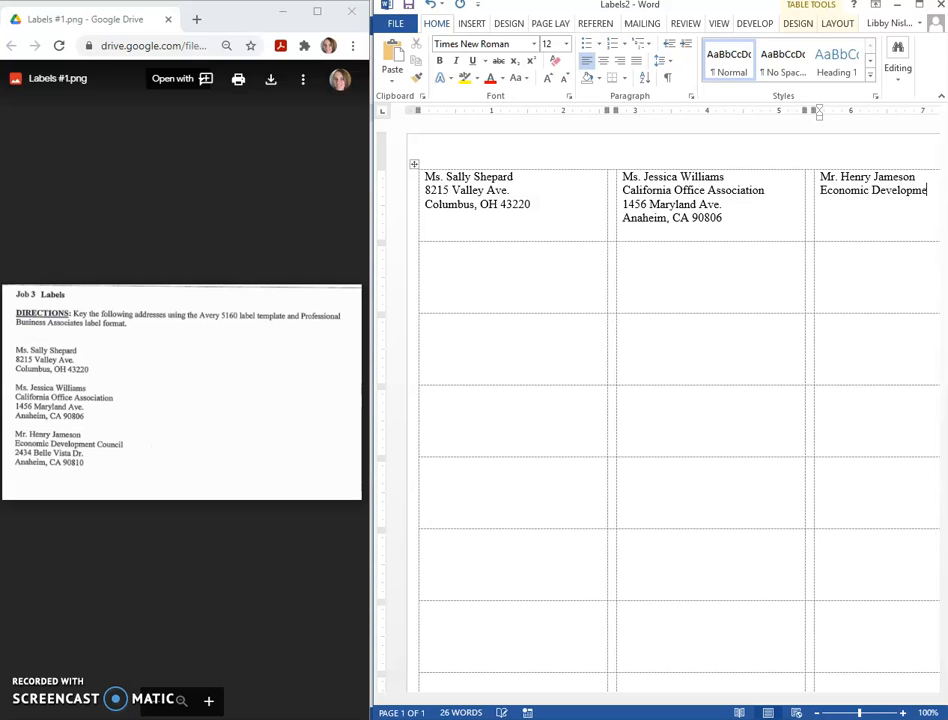
{"action": "type", "text": "nt Coincil"}
{"action": "key", "text": "Return"}
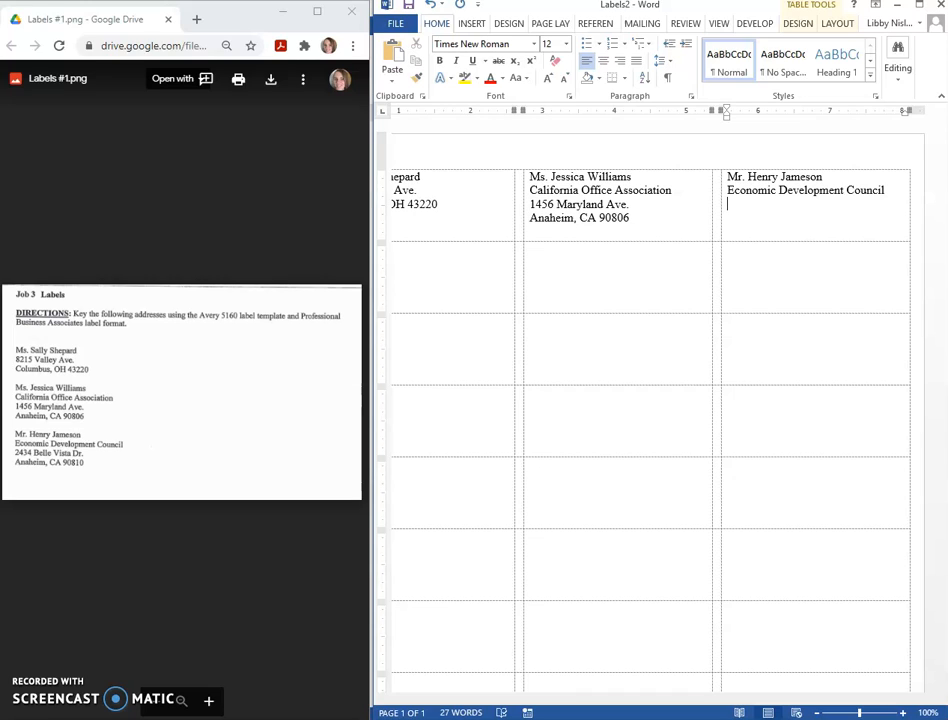
{"action": "type", "text": "2434 Belle Vista"}
{"action": "type", "text": "Dr."}
{"action": "key", "text": "Return"}
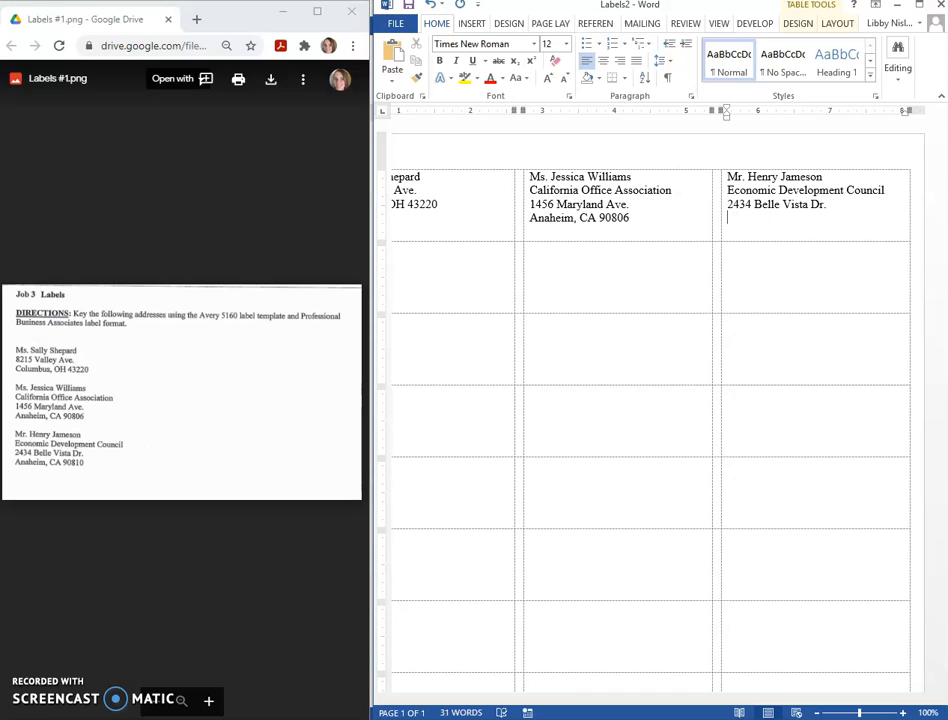
{"action": "type", "text": "Anaheim, CA 90810"}
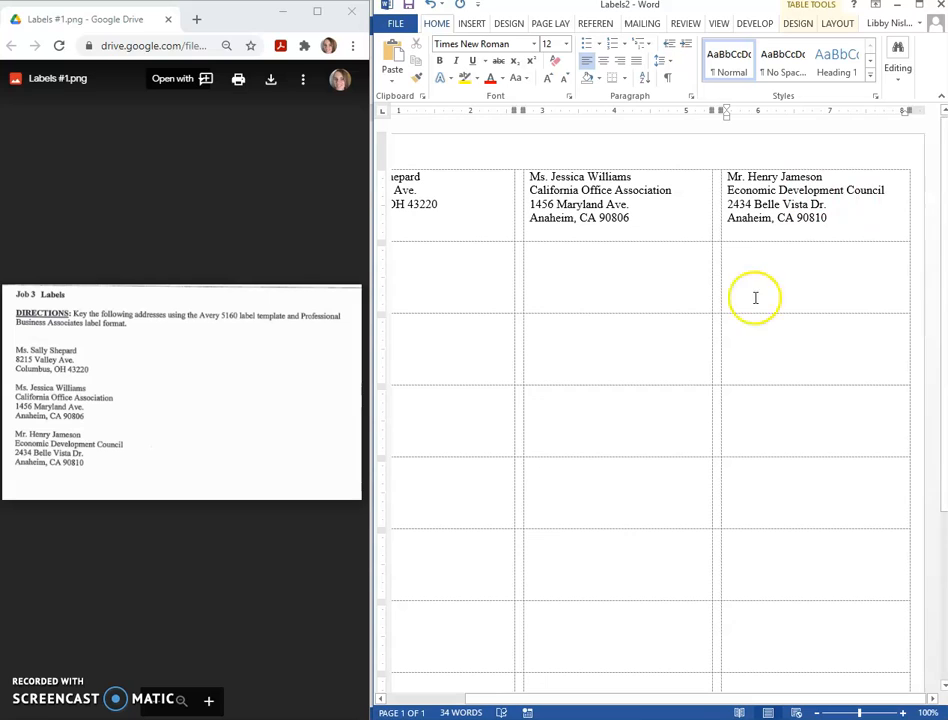
Try to open the page footer beneath the last row of labels.
{"action": "left_click_drag", "start_coordinate": [676, 703], "coordinate": [567, 703]}
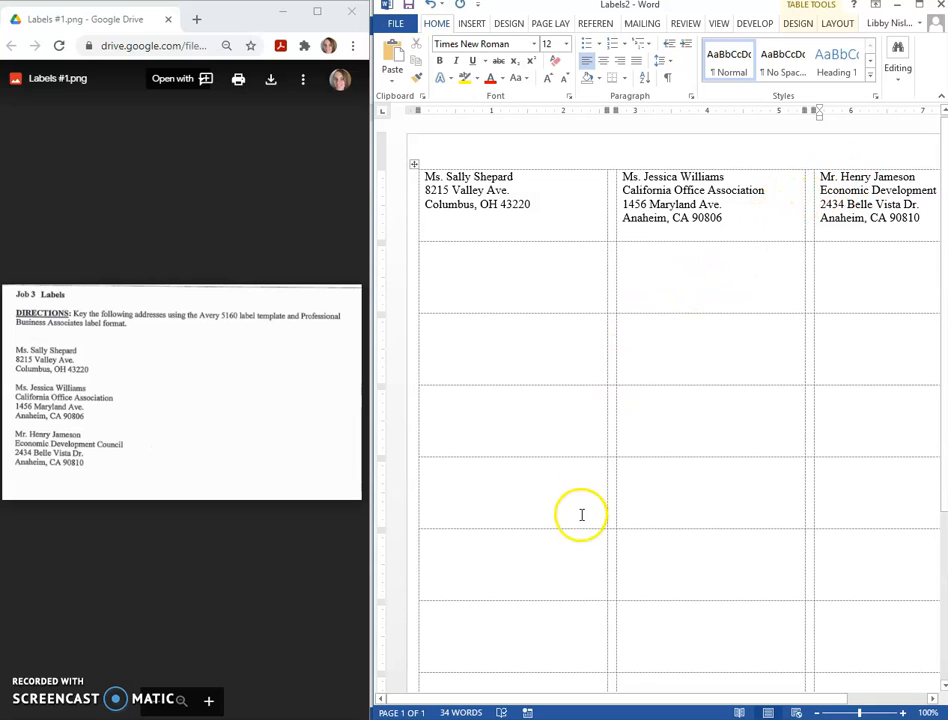
{"action": "scroll", "coordinate": [580, 515], "scroll_direction": "down", "scroll_amount": 5}
{"action": "left_click", "coordinate": [499, 656]}
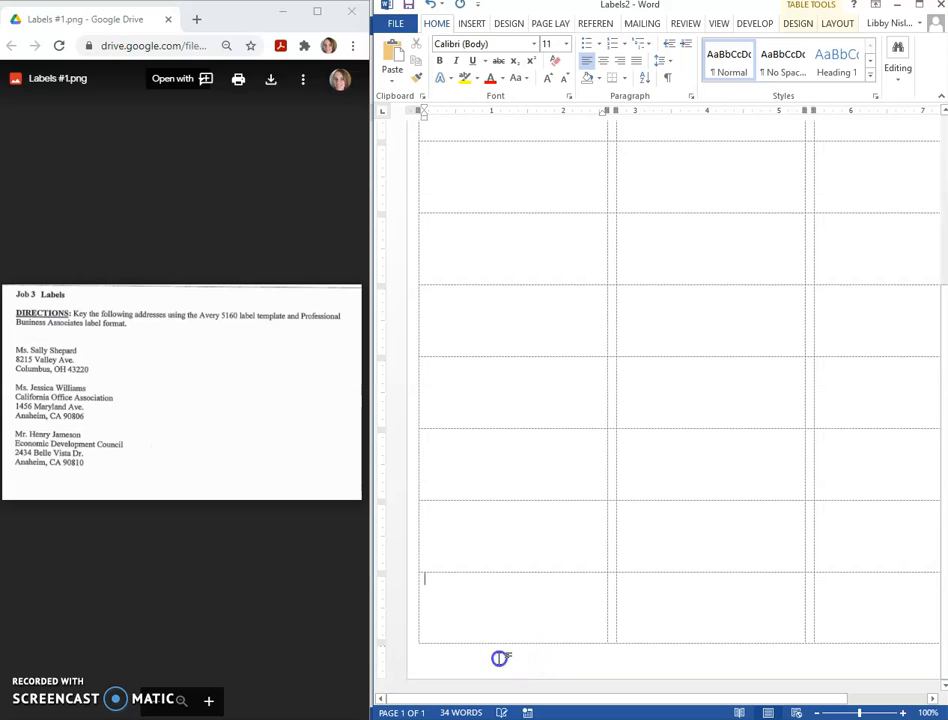
{"action": "right_click", "coordinate": [499, 657]}
{"action": "left_click", "coordinate": [512, 667]}
{"action": "double_click", "coordinate": [513, 668]}
{"action": "left_click", "coordinate": [514, 666]}
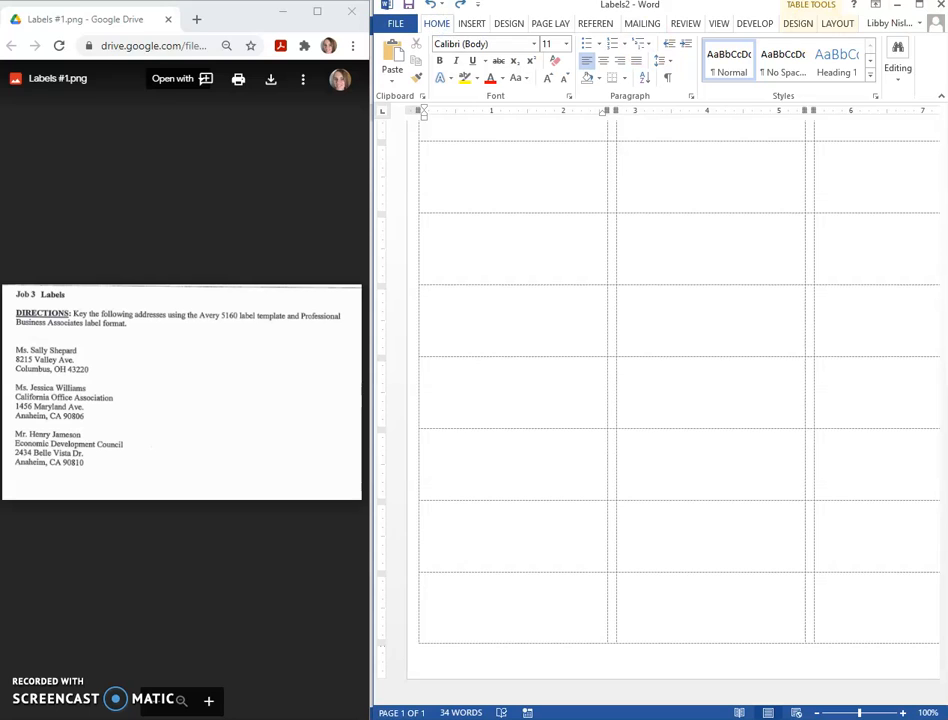
Maximize the document window and enter Contestant # and Job 3 on separate lines in the first page's footer.
{"action": "left_click", "coordinate": [919, 6]}
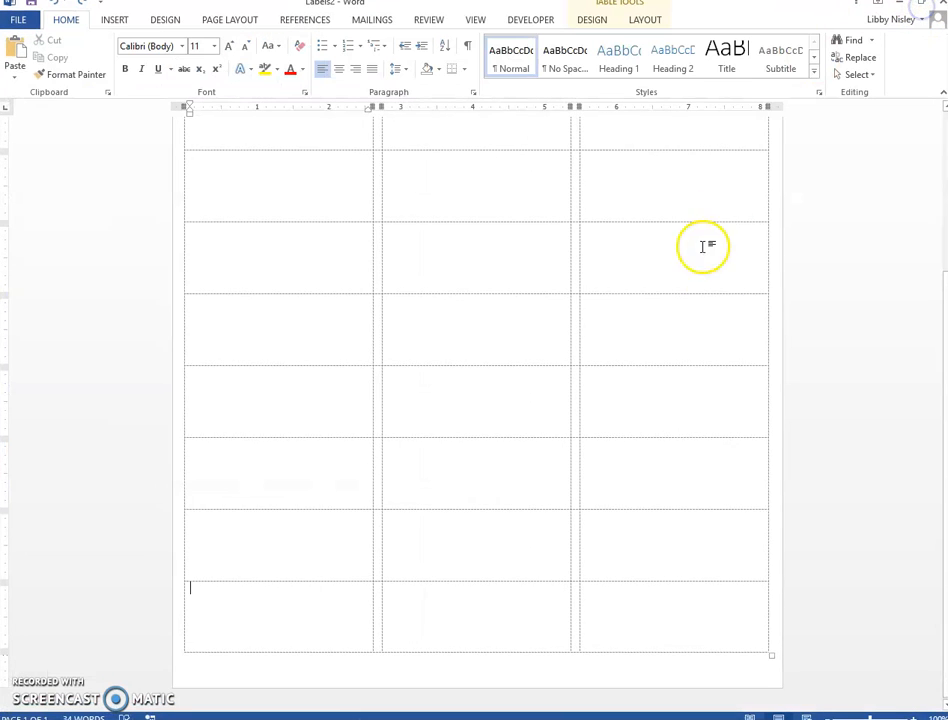
{"action": "scroll", "coordinate": [824, 277], "scroll_direction": "up", "scroll_amount": 5}
{"action": "double_click", "coordinate": [458, 138]}
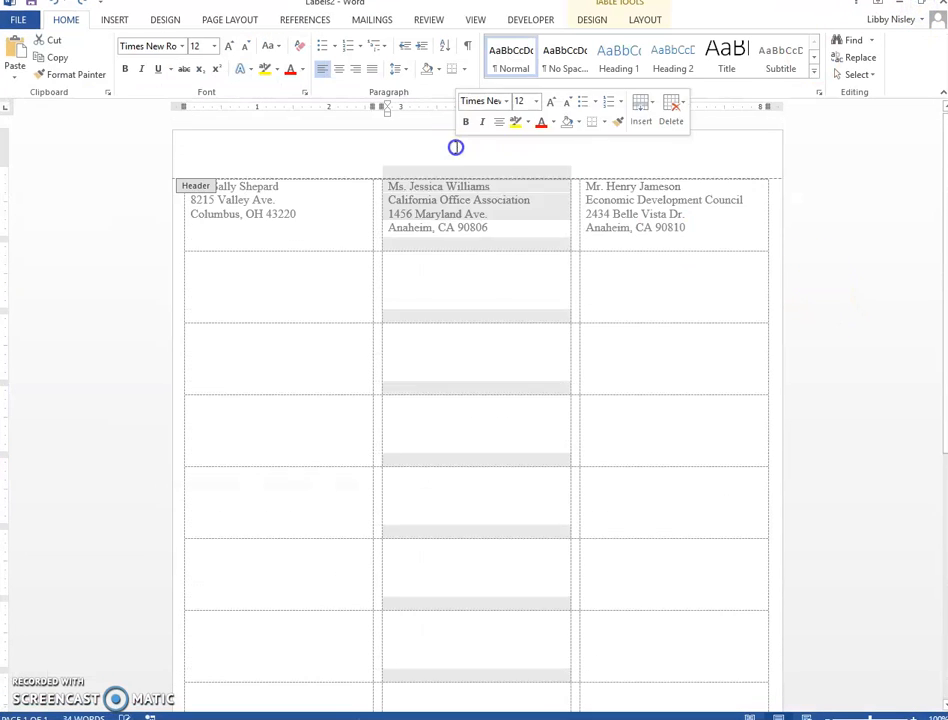
{"action": "scroll", "coordinate": [777, 343], "scroll_direction": "down", "scroll_amount": 10}
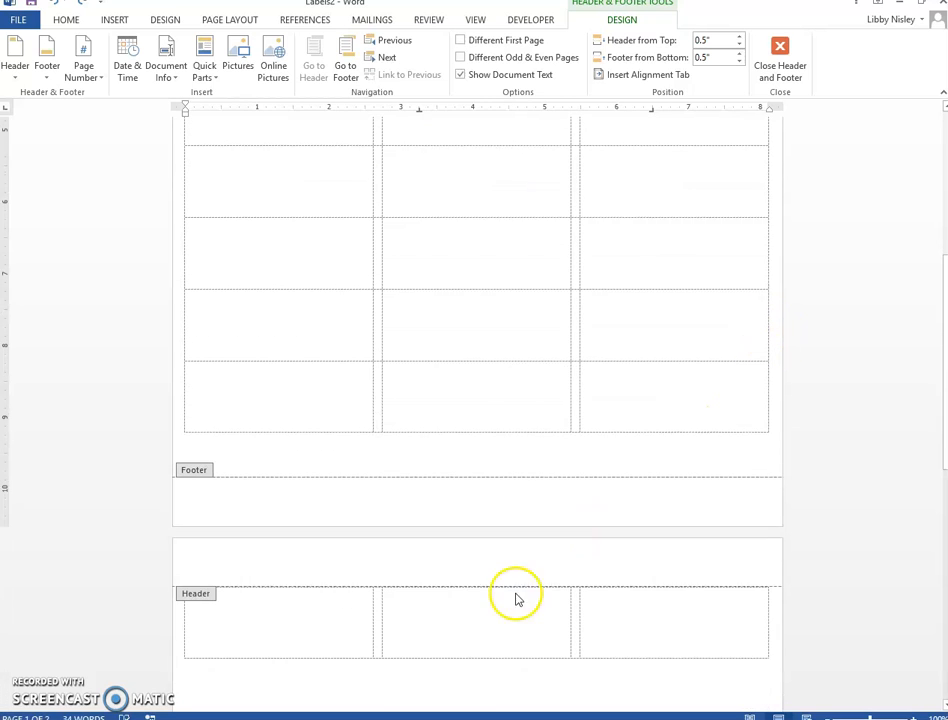
{"action": "left_click", "coordinate": [256, 500]}
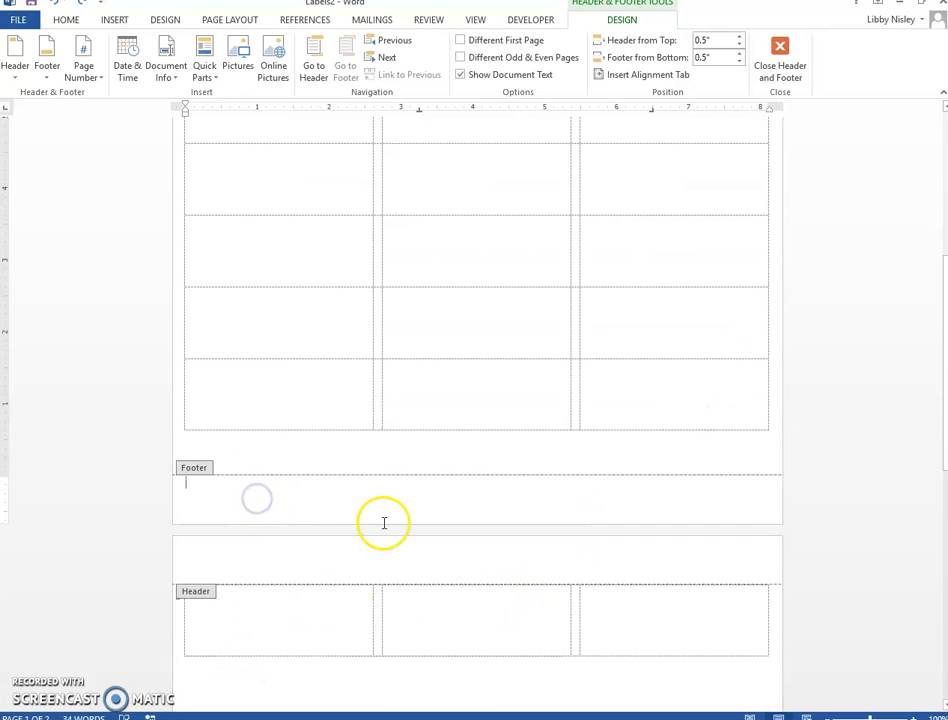
{"action": "type", "text": "Contestant"}
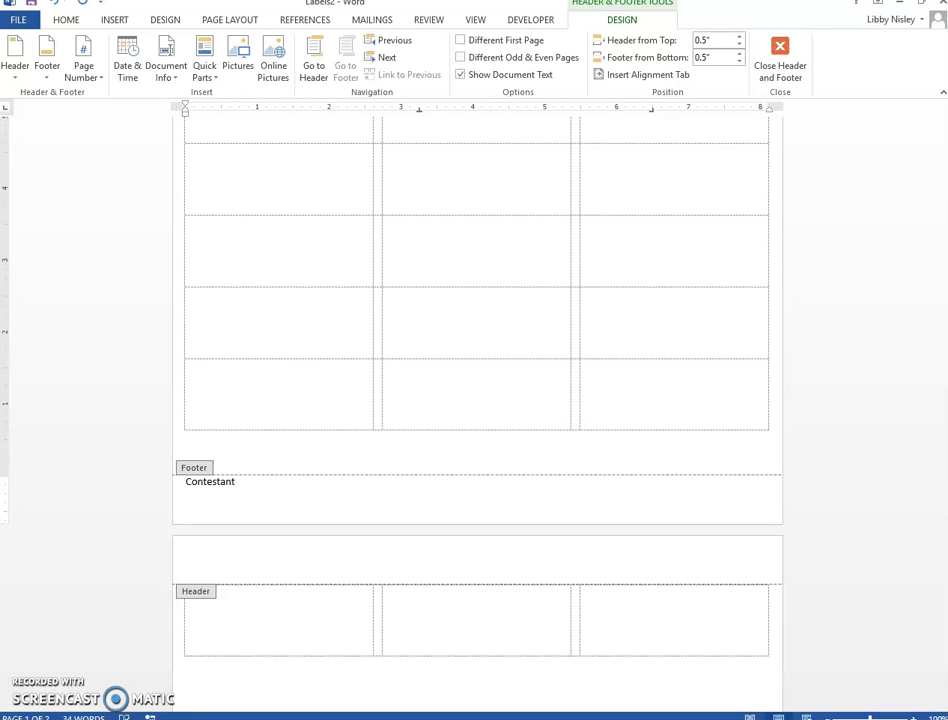
{"action": "type", "text": " #"}
{"action": "key", "text": "Return"}
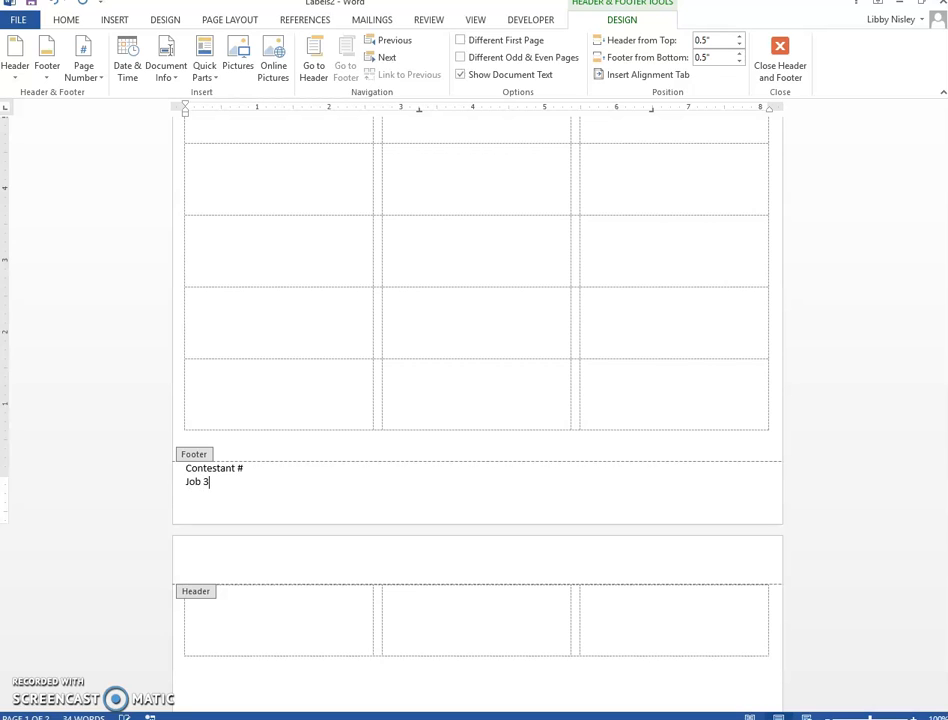
Format both footer lines in Times New Roman, size 12, and return to the document body.
{"action": "left_click", "coordinate": [245, 453]}
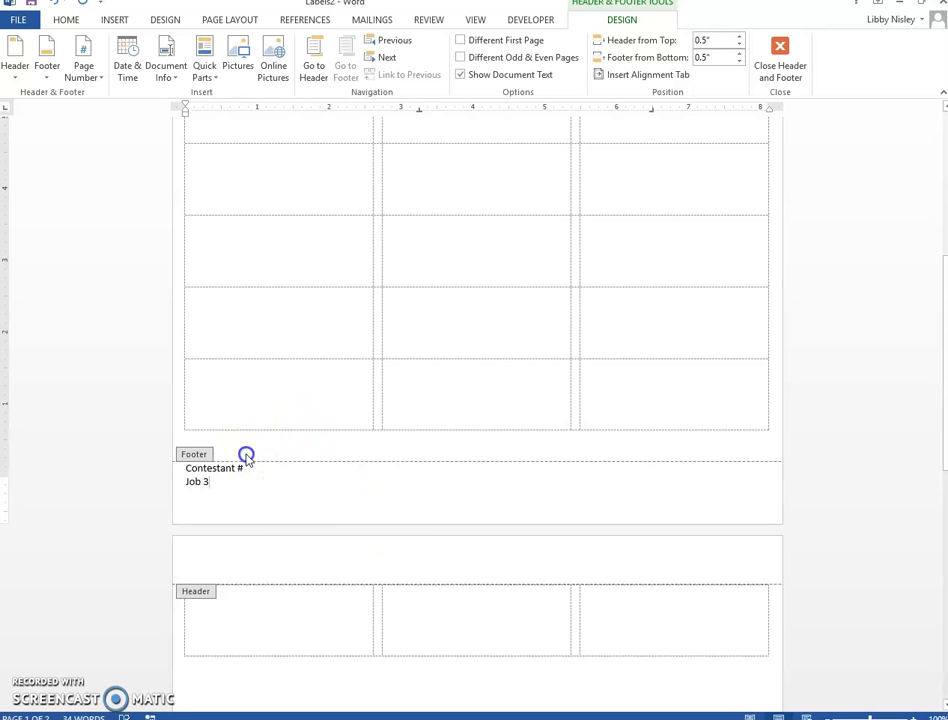
{"action": "left_click_drag", "start_coordinate": [250, 495], "coordinate": [138, 447]}
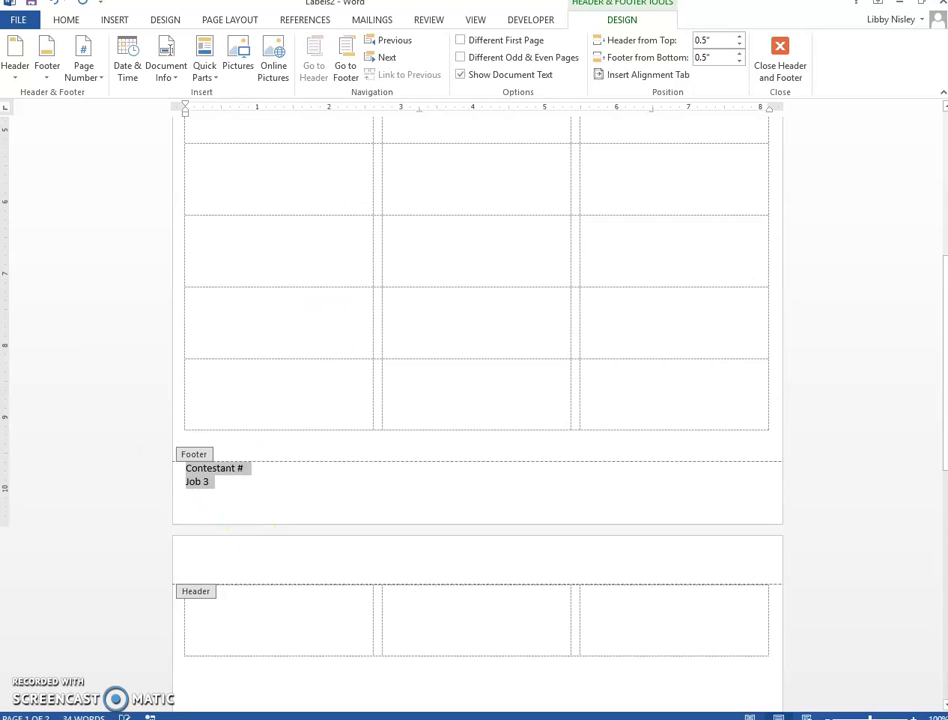
{"action": "left_click", "coordinate": [63, 21]}
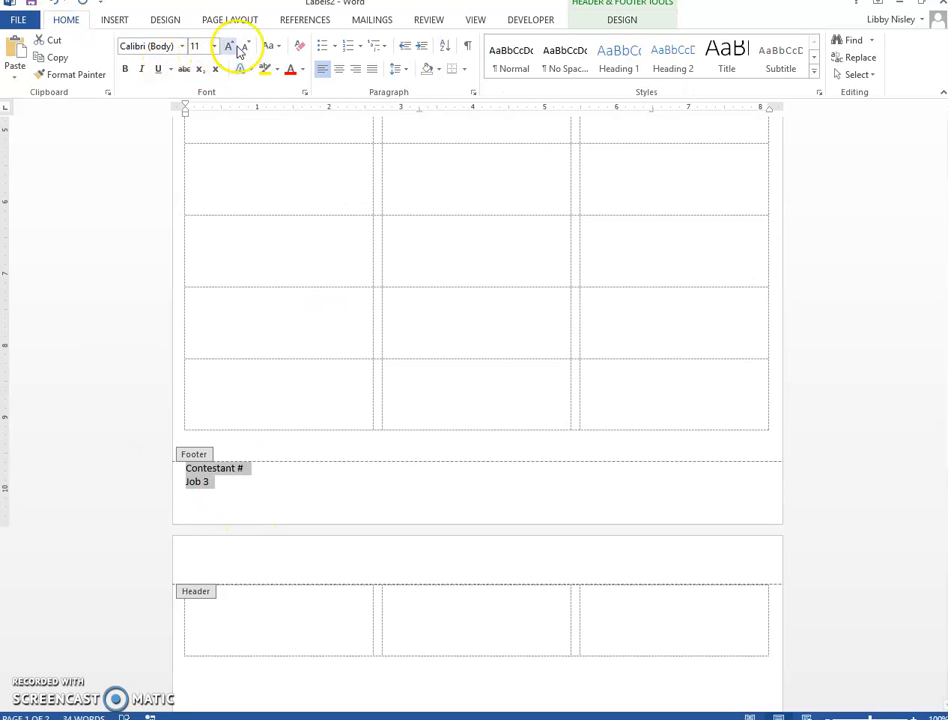
{"action": "left_click", "coordinate": [182, 46]}
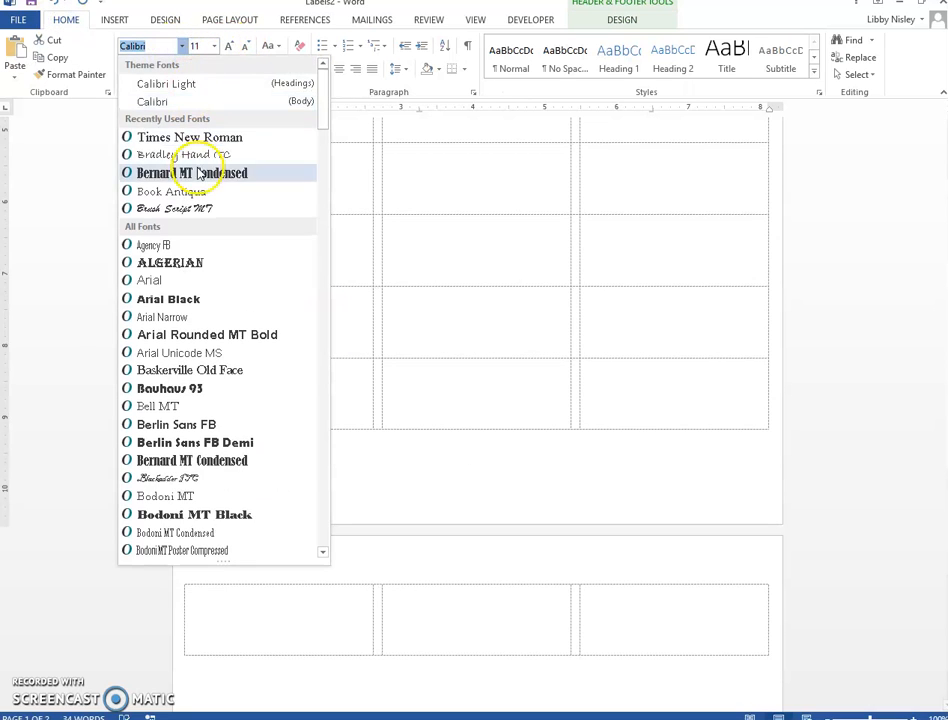
{"action": "left_click", "coordinate": [199, 145]}
{"action": "left_click", "coordinate": [213, 46]}
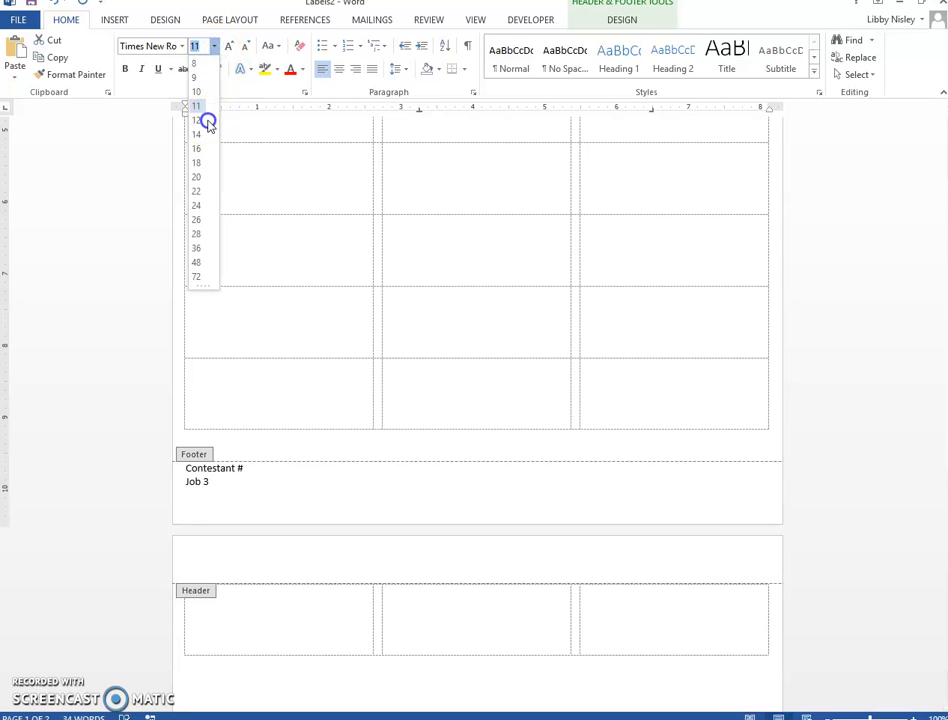
{"action": "left_click", "coordinate": [203, 121]}
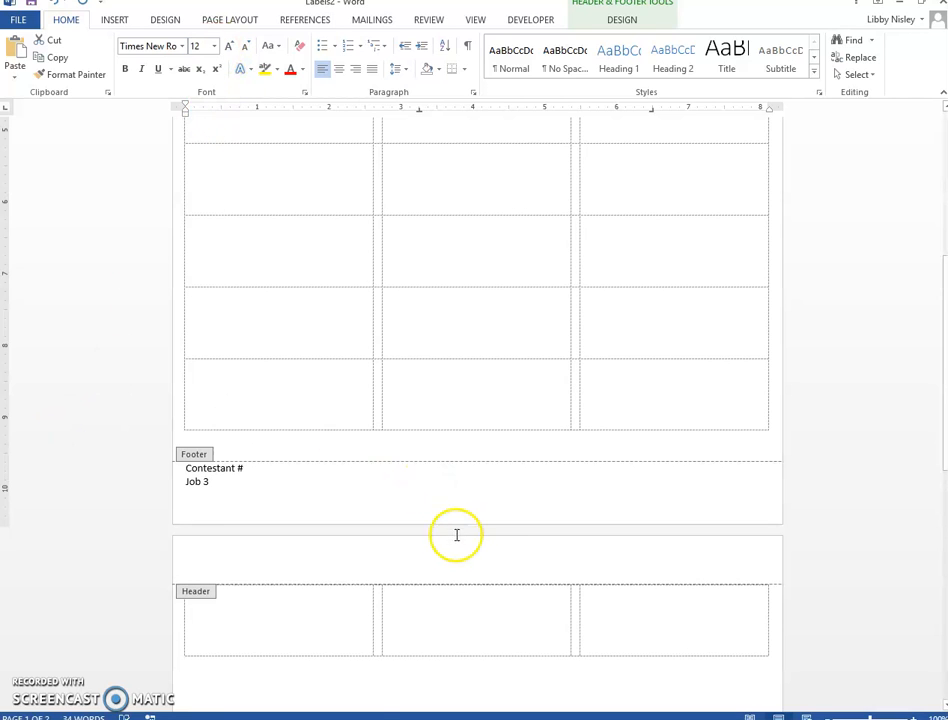
{"action": "scroll", "coordinate": [778, 580], "scroll_direction": "up", "scroll_amount": 2}
{"action": "scroll", "coordinate": [778, 580], "scroll_direction": "up", "scroll_amount": 3}
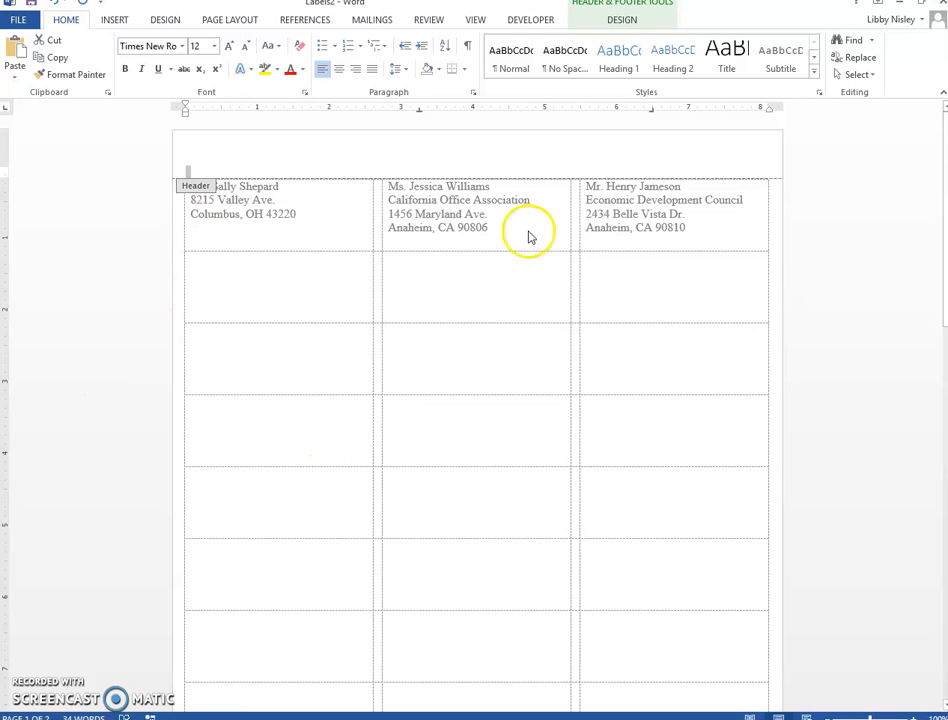
{"action": "double_click", "coordinate": [774, 380]}
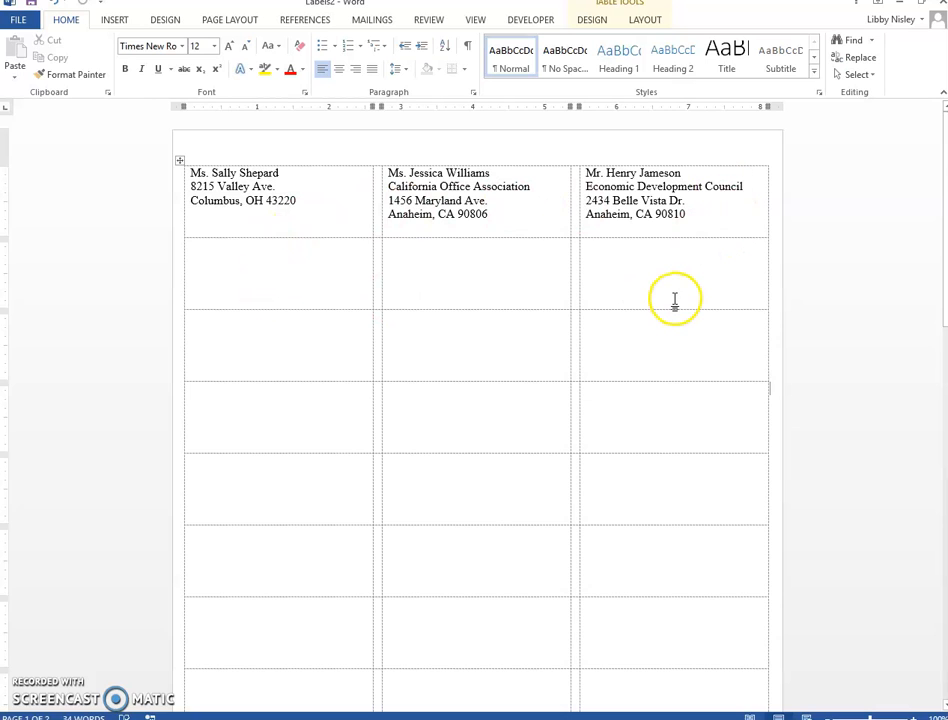
{"action": "left_click", "coordinate": [864, 270]}
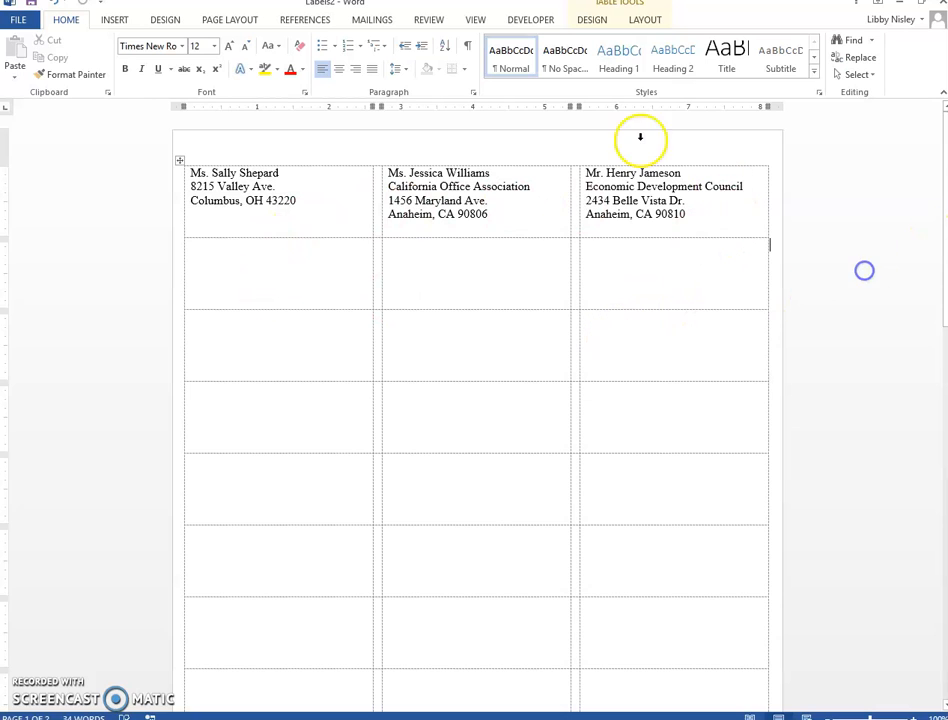
Create a new blank document.
{"action": "left_click", "coordinate": [24, 20]}
{"action": "left_click", "coordinate": [38, 88]}
{"action": "left_click", "coordinate": [159, 237]}
{"action": "left_click", "coordinate": [306, 234]}
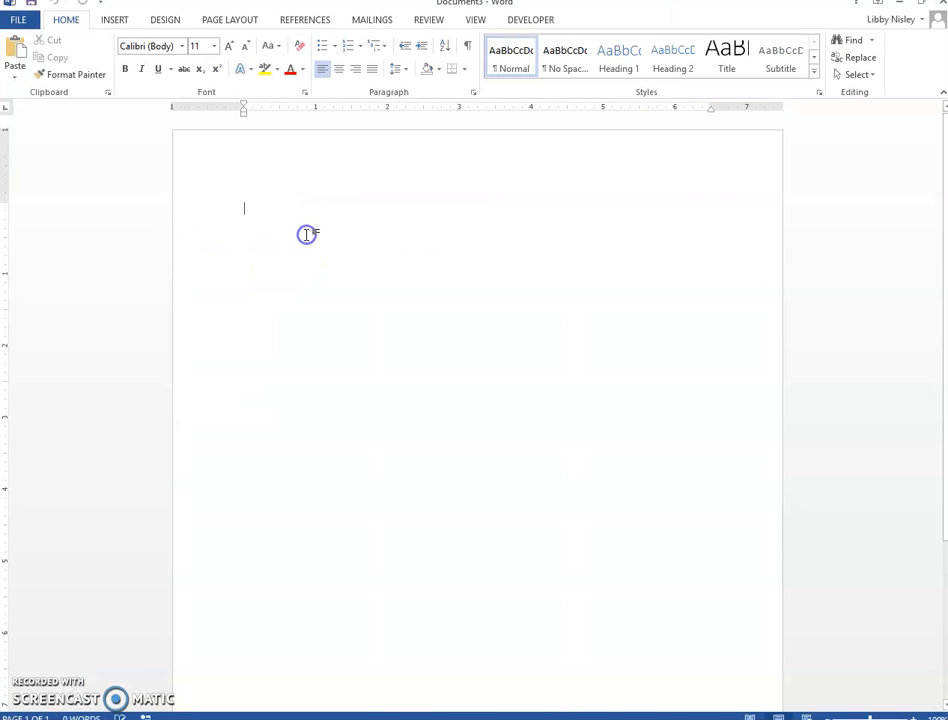
Start a labels mail merge using Avery US Letter product 5160 Easy Peel Address Labels.
{"action": "left_click", "coordinate": [245, 21]}
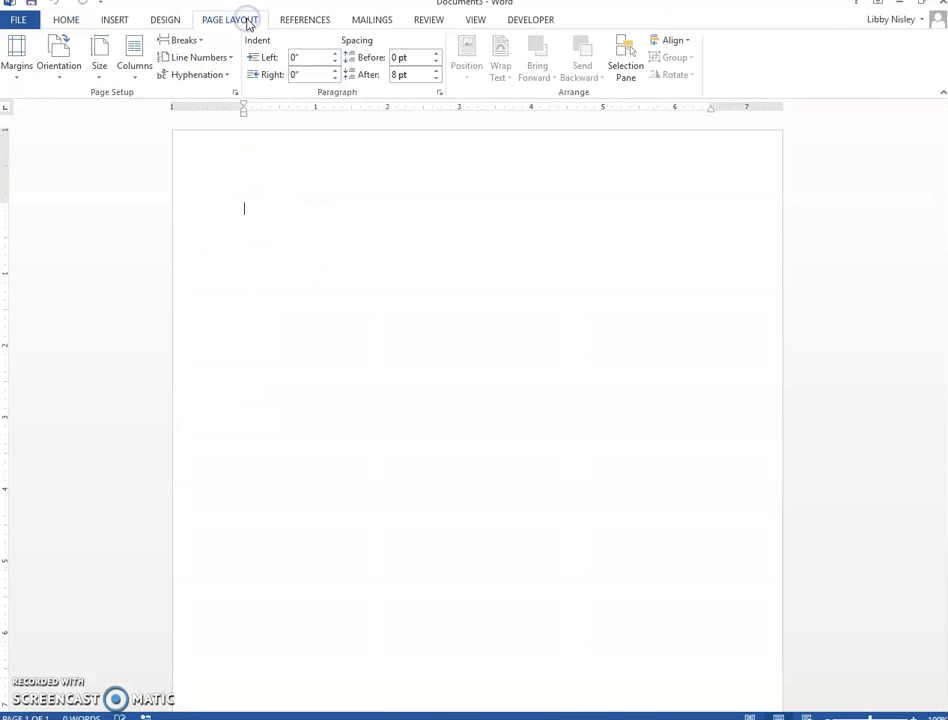
{"action": "left_click", "coordinate": [368, 20]}
{"action": "left_click", "coordinate": [110, 80]}
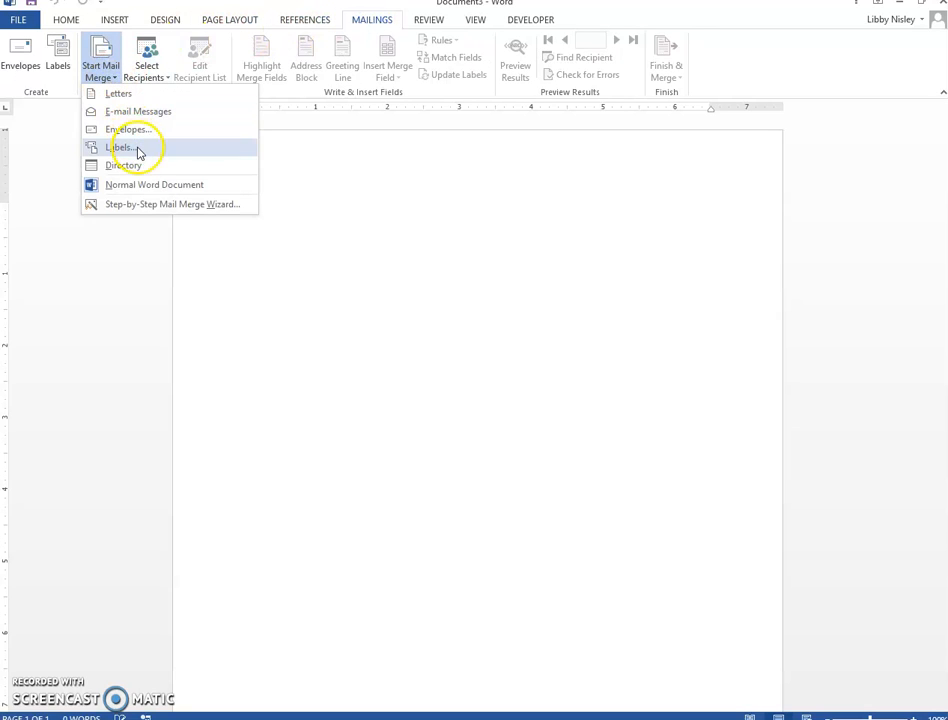
{"action": "left_click", "coordinate": [137, 150]}
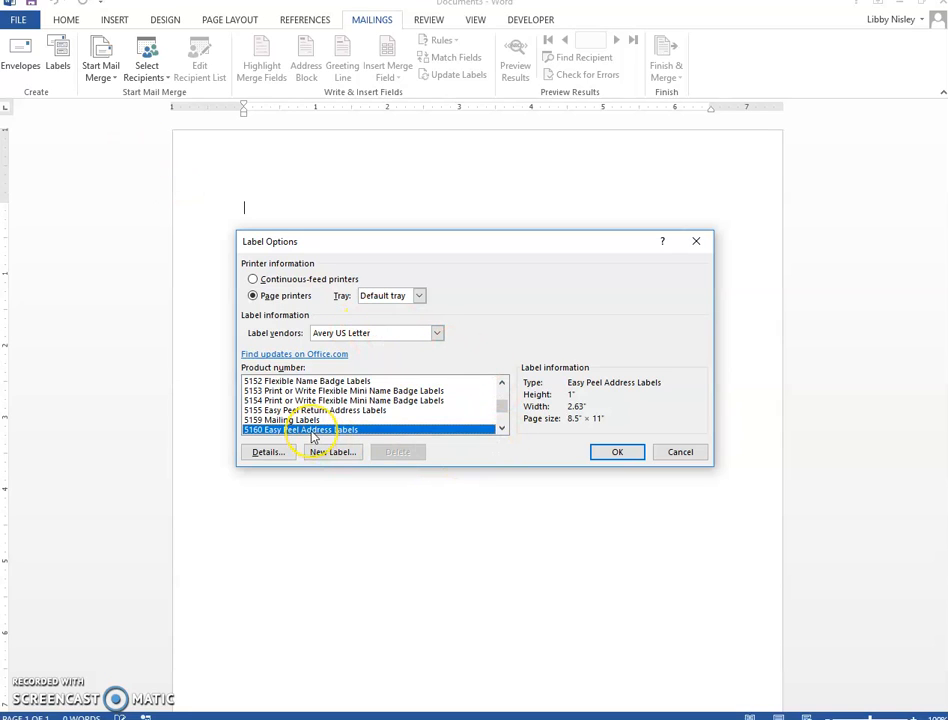
{"action": "left_click", "coordinate": [622, 452]}
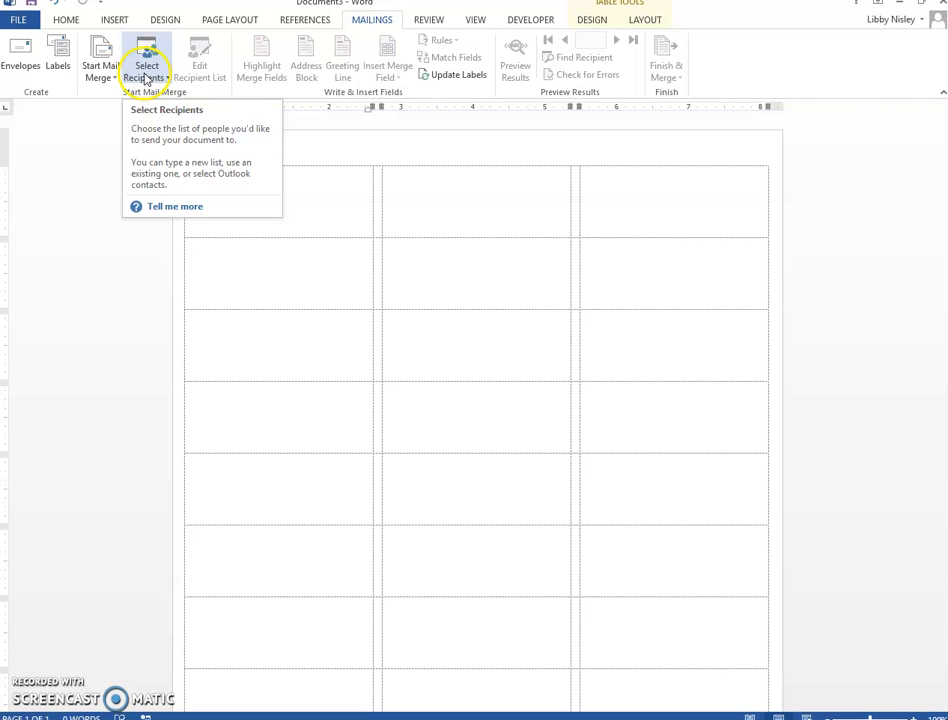
Start a new recipient list and enter the first recipient's title Ms., first name and last name.
{"action": "left_click", "coordinate": [147, 79]}
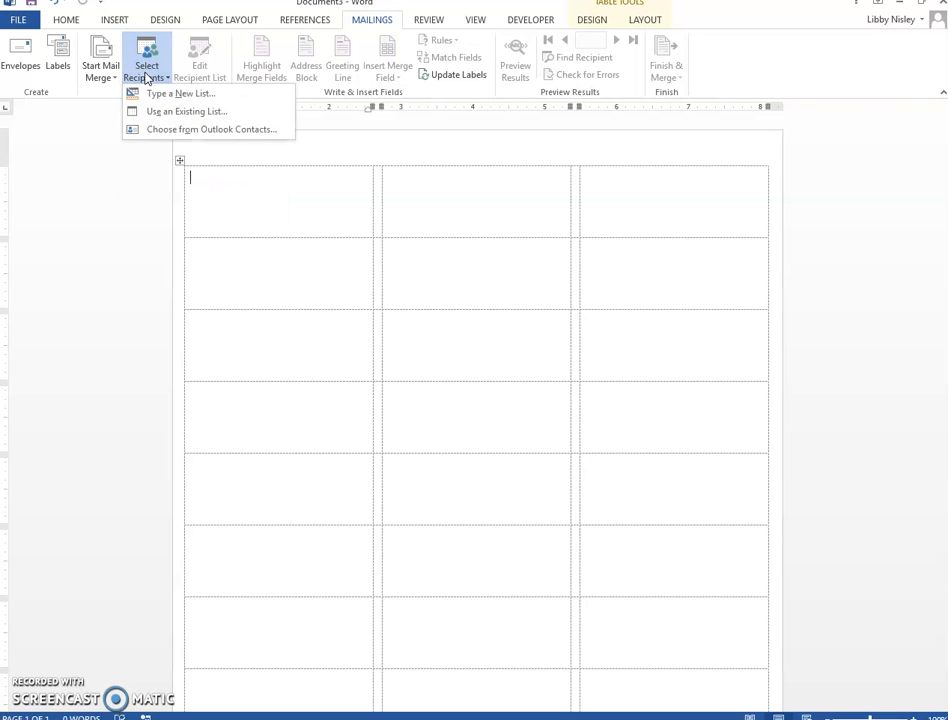
{"action": "left_click", "coordinate": [162, 93]}
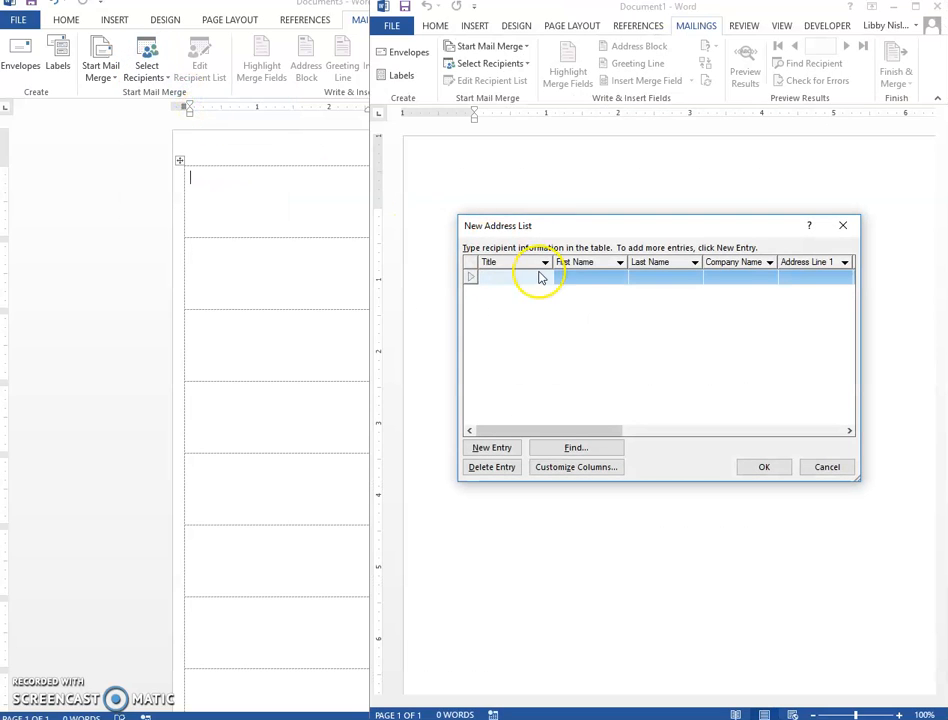
{"action": "left_click", "coordinate": [504, 279]}
{"action": "type", "text": "Ms."}
{"action": "key", "text": "Tab"}
{"action": "type", "text": "Sally"}
{"action": "key", "text": "Tab"}
{"action": "type", "text": "Sh"}
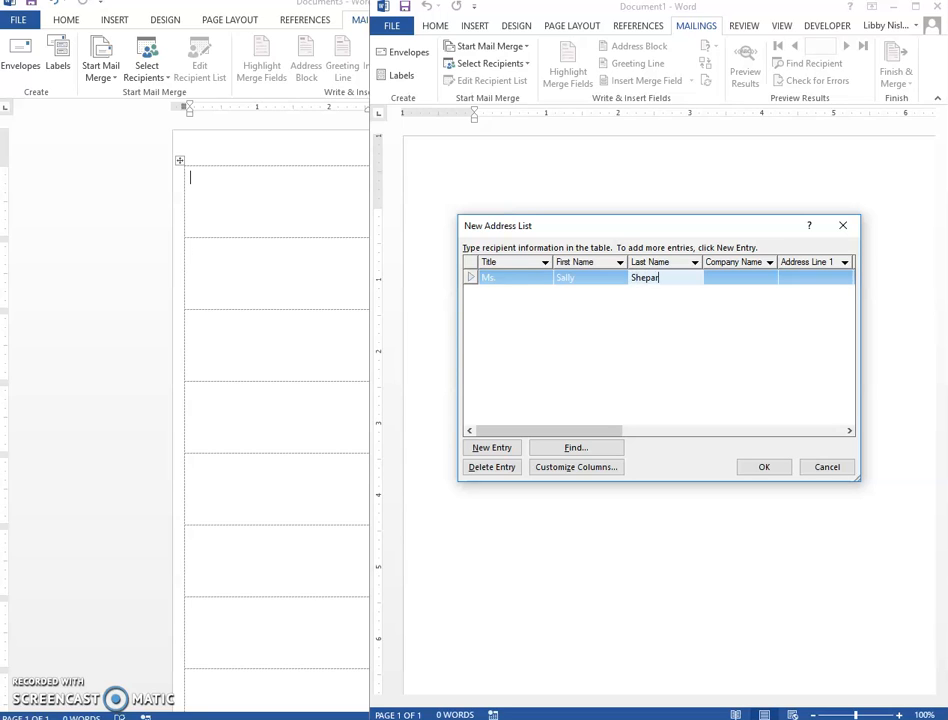
{"action": "type", "text": "epard"}
{"action": "key", "text": "Tab"}
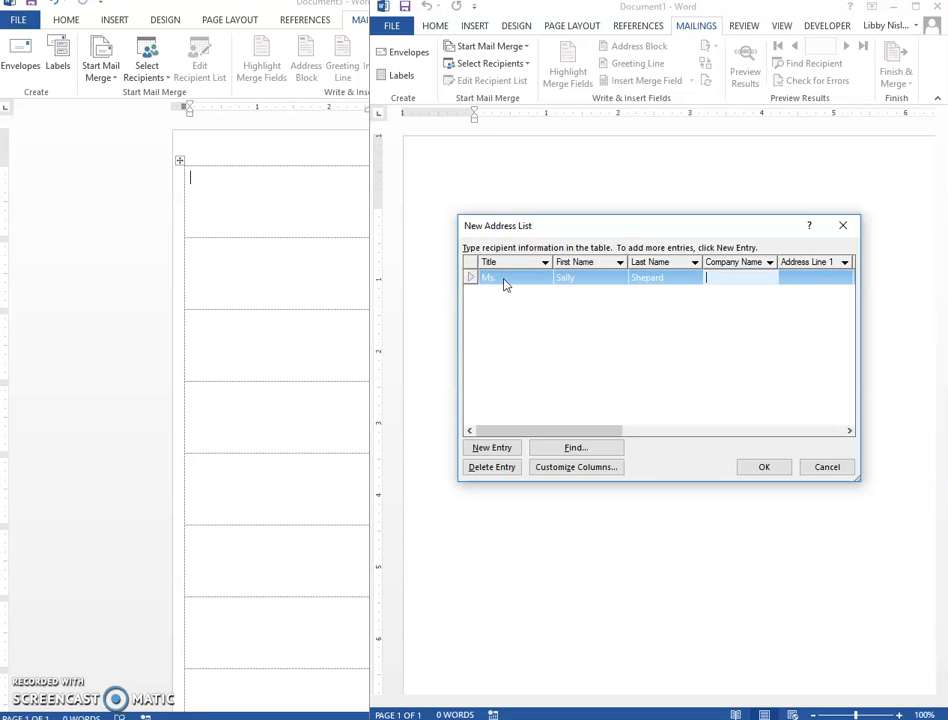
Leave the first recipient's company name blank and fill in the street address, city, state and ZIP code.
{"action": "key", "text": "Tab"}
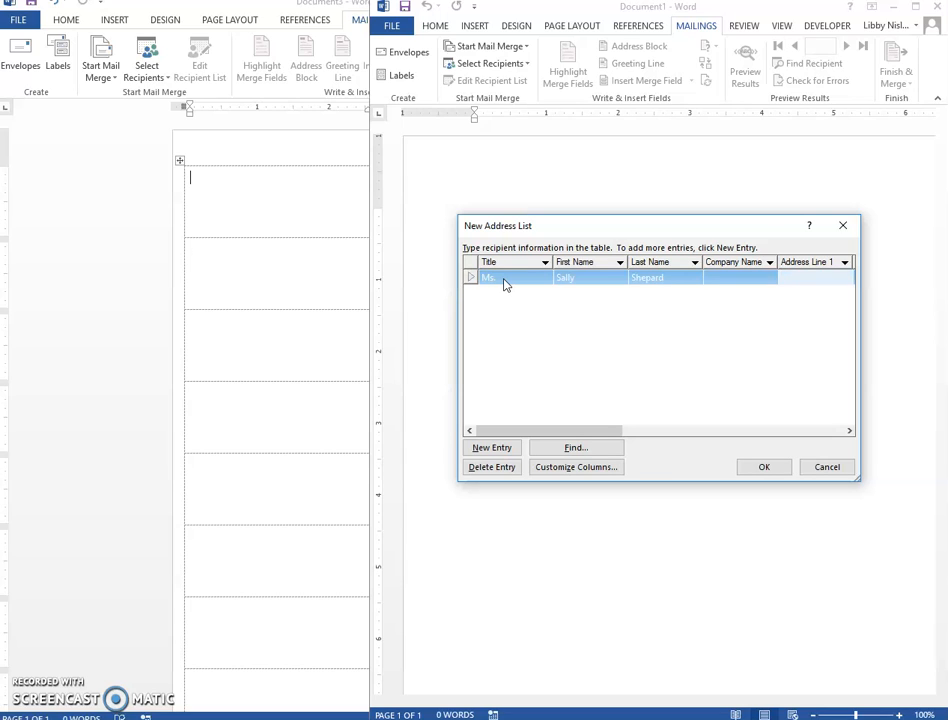
{"action": "type", "text": "8215 Valley Ave."}
{"action": "key", "text": "Tab"}
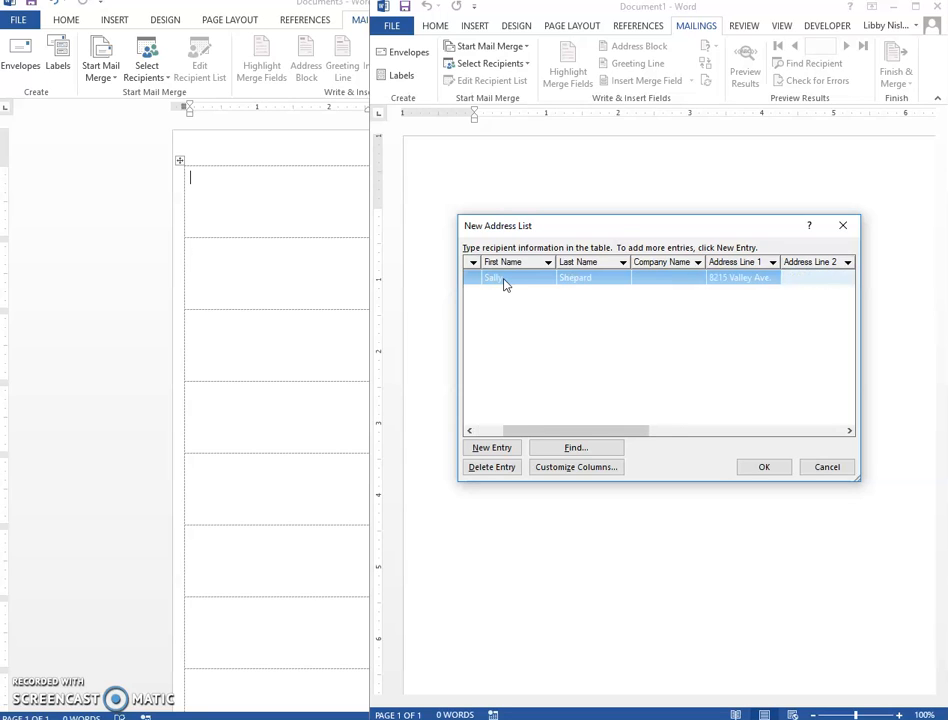
{"action": "key", "text": "Tab"}
{"action": "type", "text": "Co"}
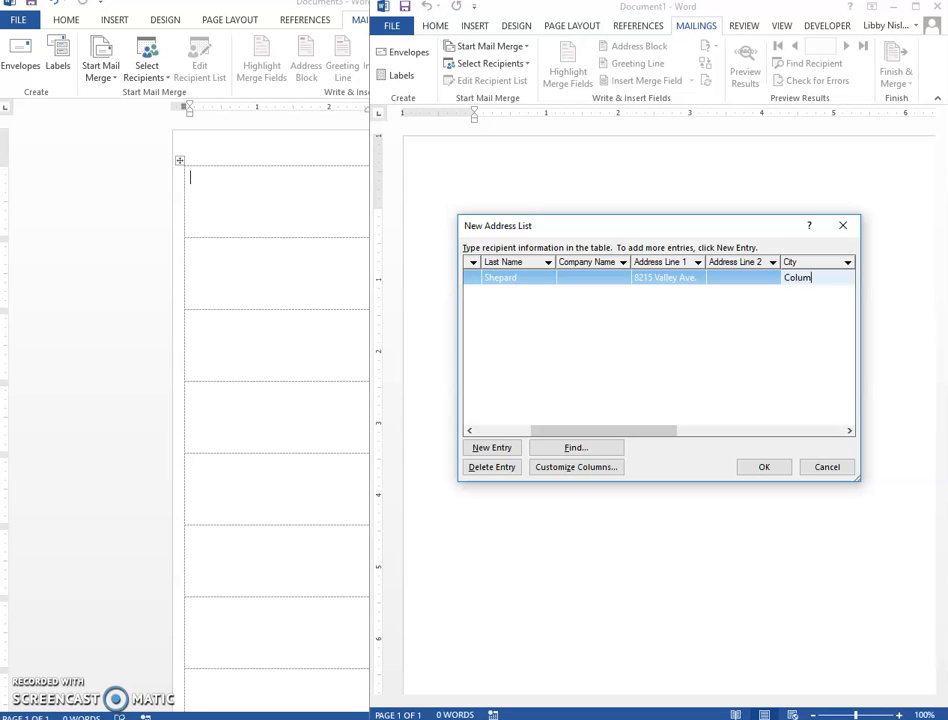
{"action": "key", "text": "Tab"}
{"action": "type", "text": "OH"}
{"action": "key", "text": "Tab"}
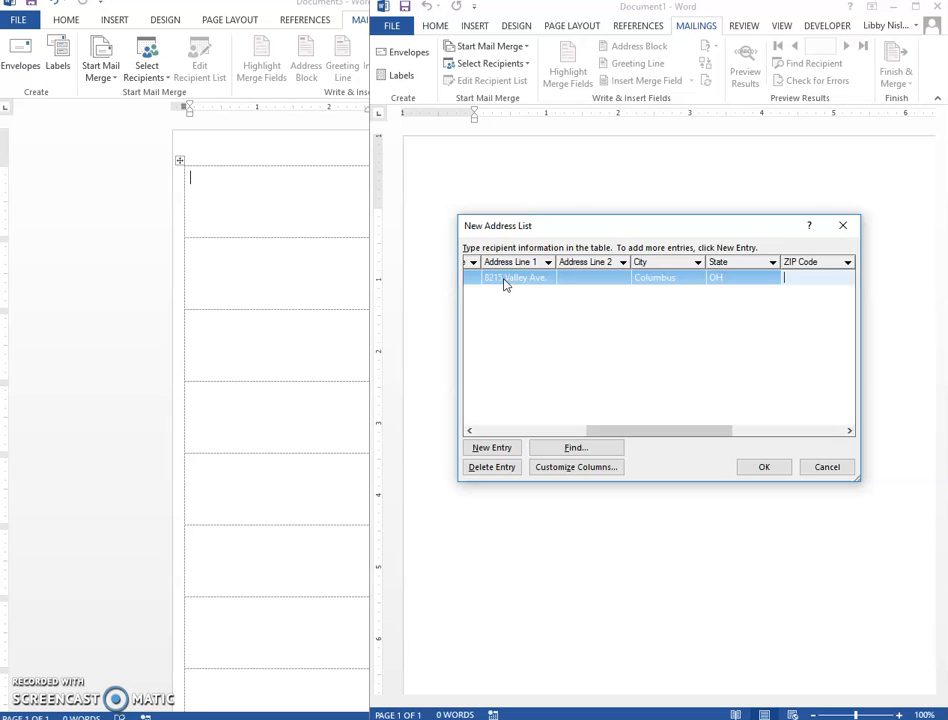
{"action": "type", "text": "43220"}
Add a second entry to the address list with the title Ms. and the second recipient's first and last name.
{"action": "left_click", "coordinate": [505, 451]}
{"action": "left_click", "coordinate": [497, 293]}
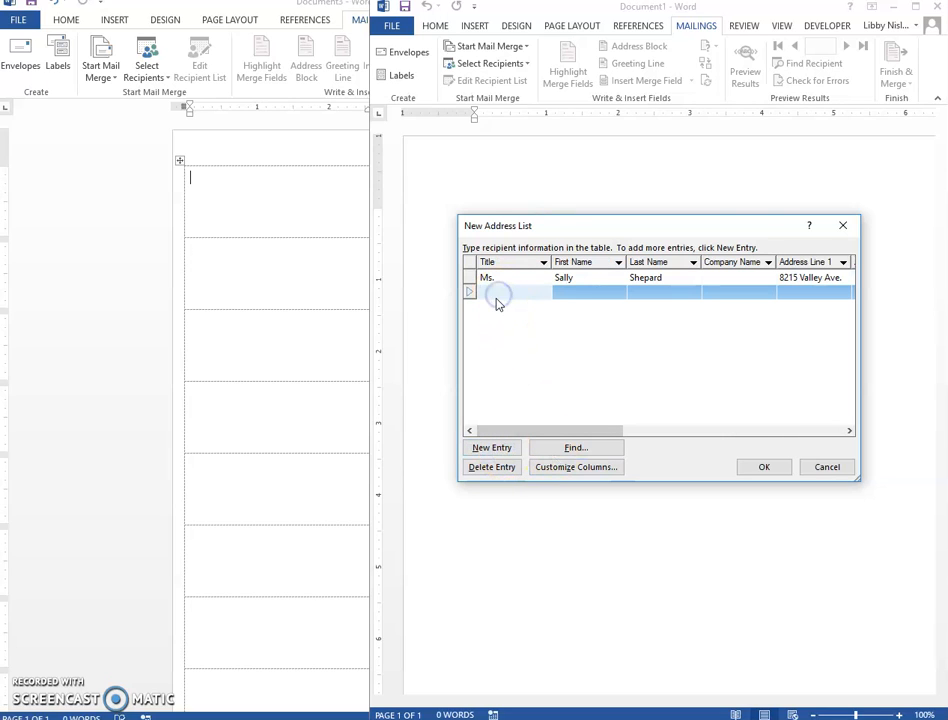
{"action": "type", "text": "Ms"}
{"action": "key", "text": "Tab"}
{"action": "type", "text": "Jessica"}
{"action": "key", "text": "Tab"}
{"action": "type", "text": "William"}
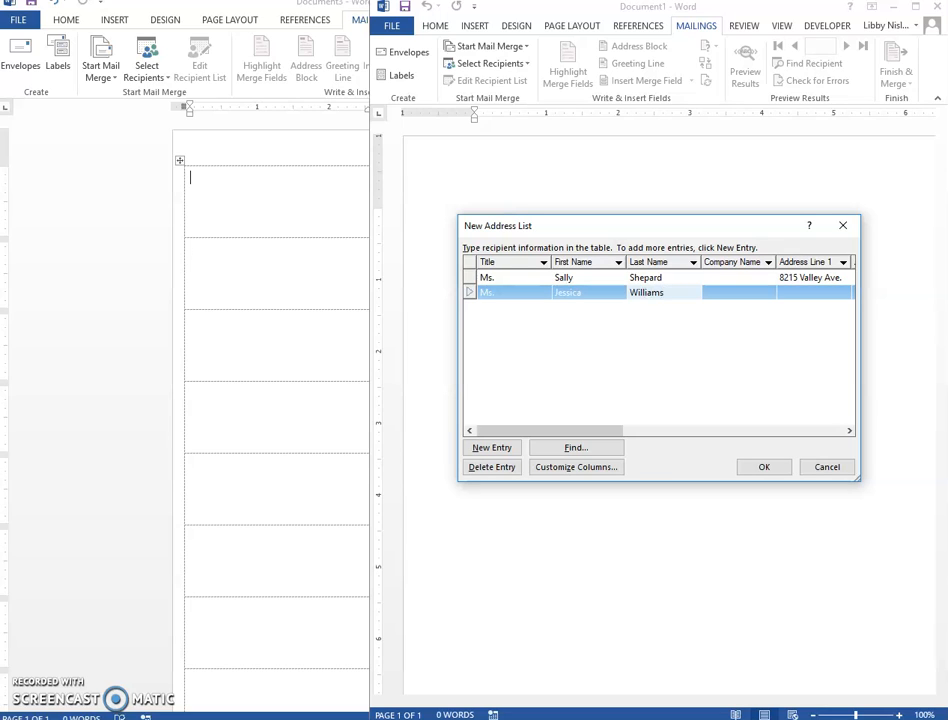
Set the second recipient's company name to California Office Association.
{"action": "key", "text": "Tab"}
{"action": "key", "text": "Tab"}
{"action": "type", "text": "C"}
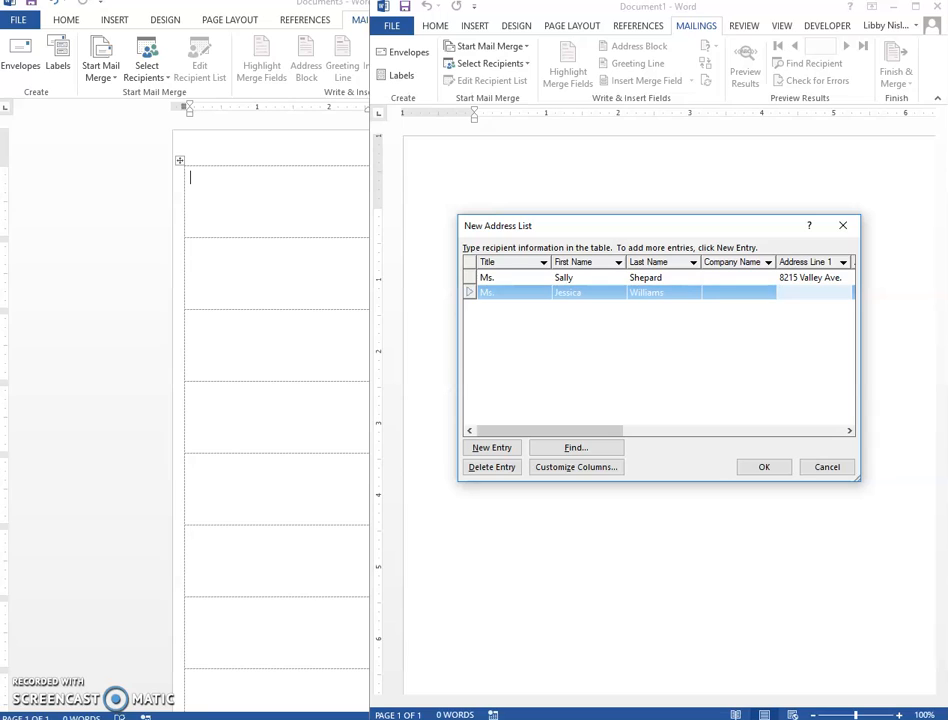
{"action": "left_click", "coordinate": [740, 294]}
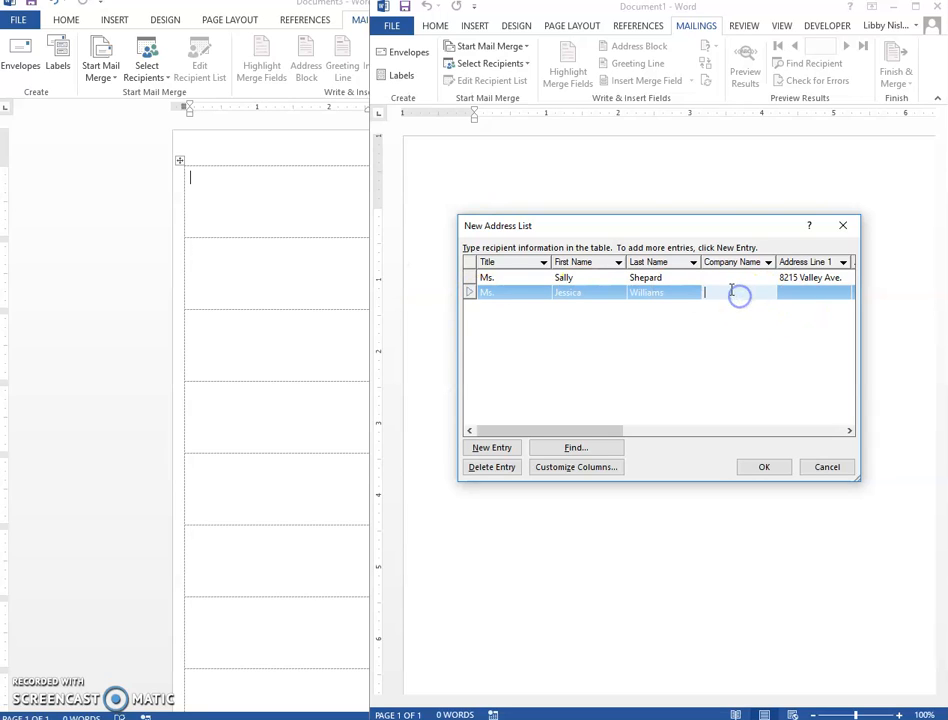
{"action": "type", "text": "California Office A"}
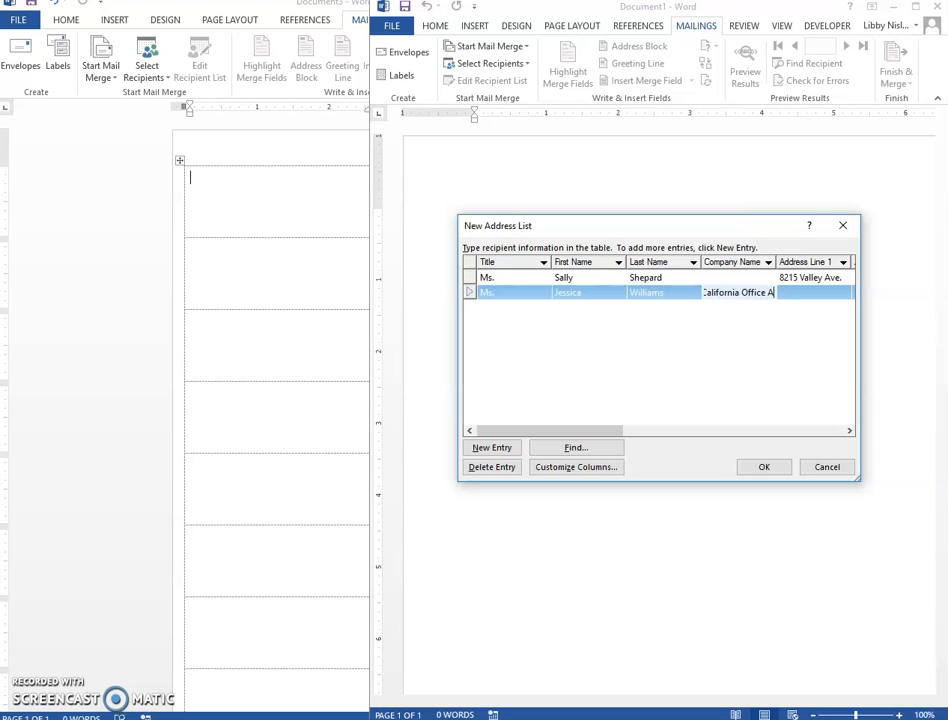
{"action": "type", "text": "ssociation"}
Fill in the second recipient's street address in Address Line 1.
{"action": "key", "text": "Tab"}
{"action": "type", "text": "M"}
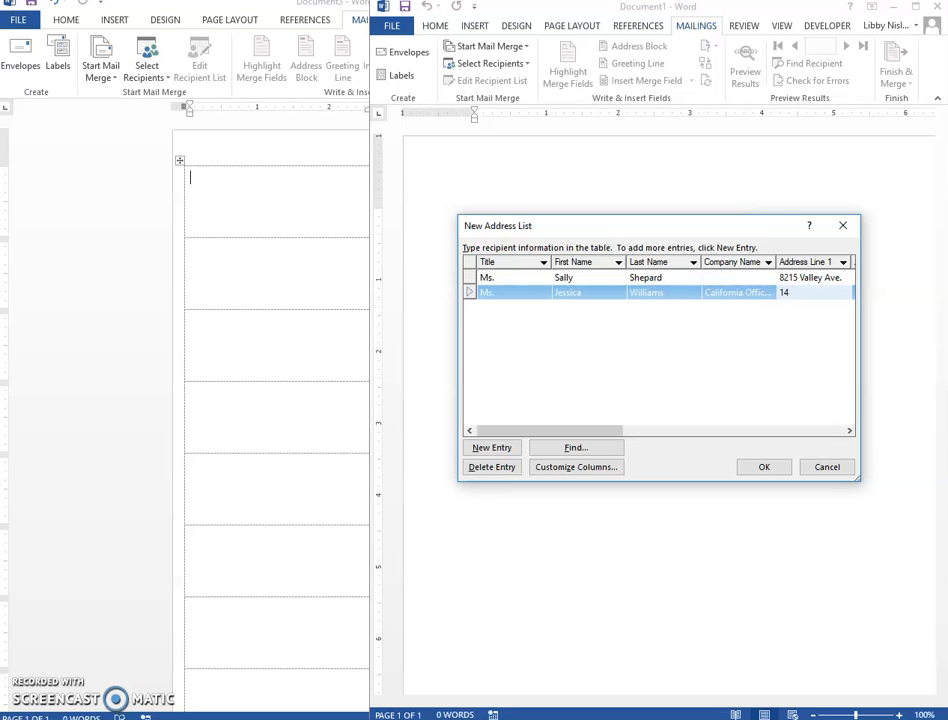
{"action": "key", "text": "BackSpace"}
{"action": "key", "text": "BackSpace"}
{"action": "type", "text": "56 Maryland Ave."}
{"action": "key", "text": "Tab"}
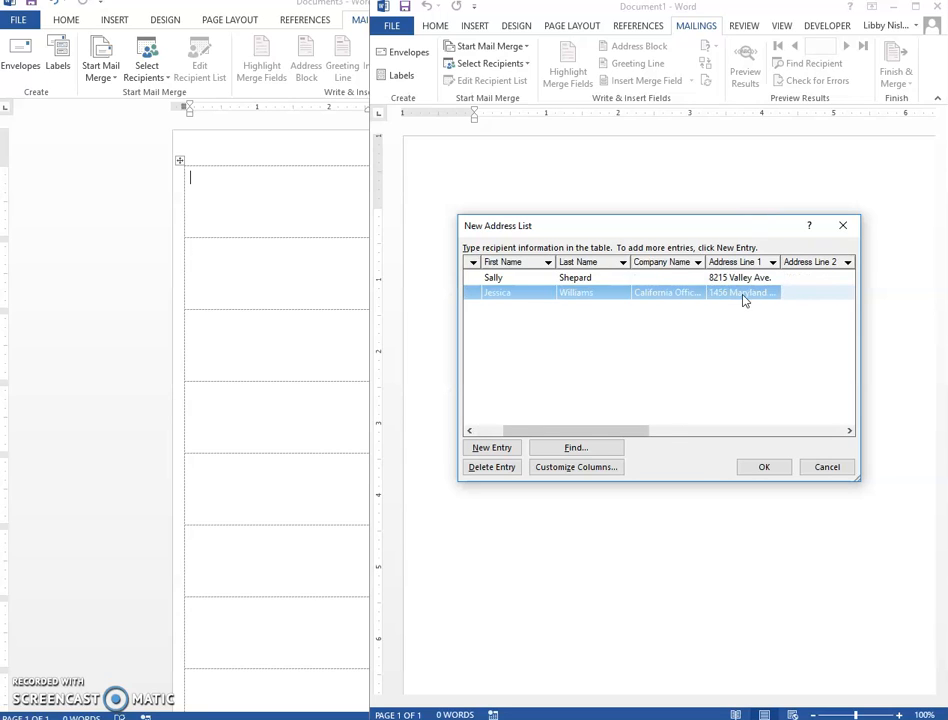
Leave the second recipient's Address Line 2 blank and fill in the city, state and ZIP code.
{"action": "key", "text": "Tab"}
{"action": "type", "text": "An"}
{"action": "key", "text": "BackSpace"}
{"action": "type", "text": "aheim"}
{"action": "key", "text": "Tab"}
{"action": "type", "text": "CA"}
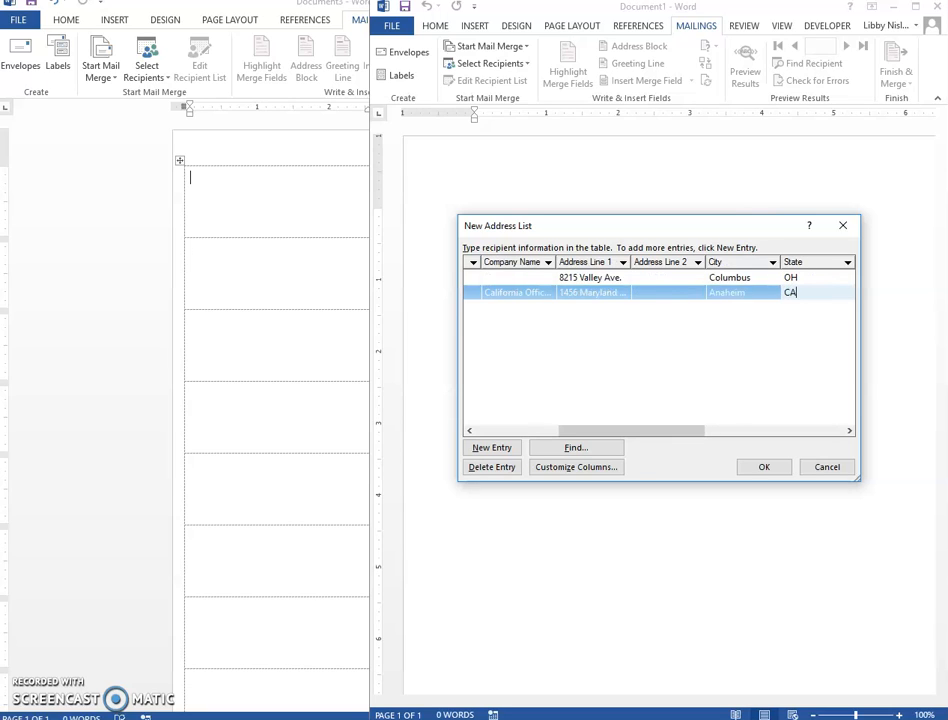
{"action": "key", "text": "Tab"}
{"action": "type", "text": "90"}
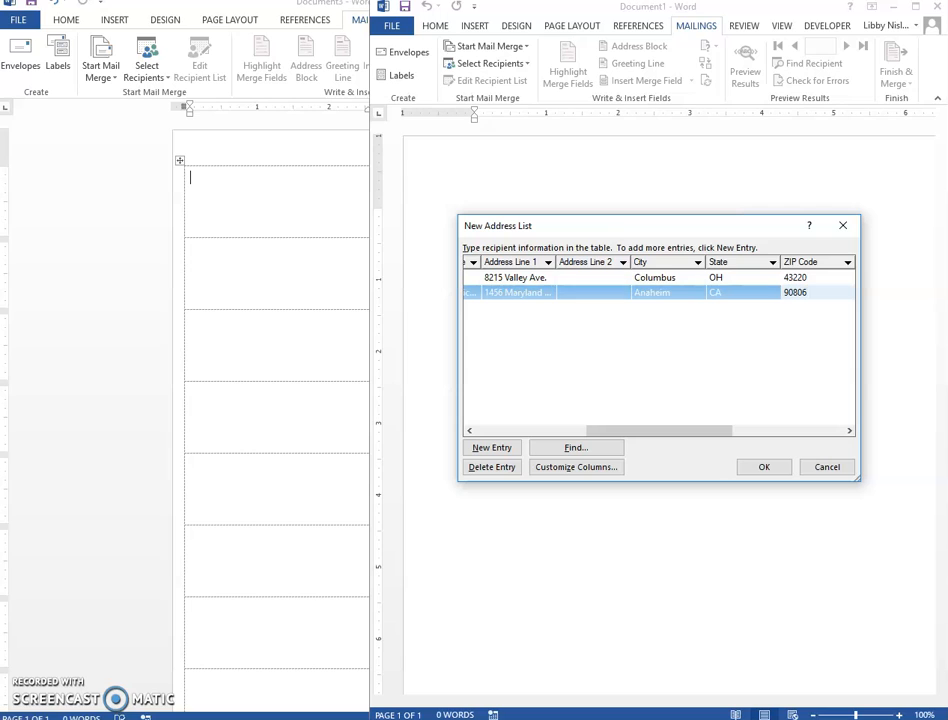
{"action": "type", "text": "806"}
Add a third entry to the address list with the title Mr. and the third recipient's first and last name.
{"action": "left_click", "coordinate": [474, 442]}
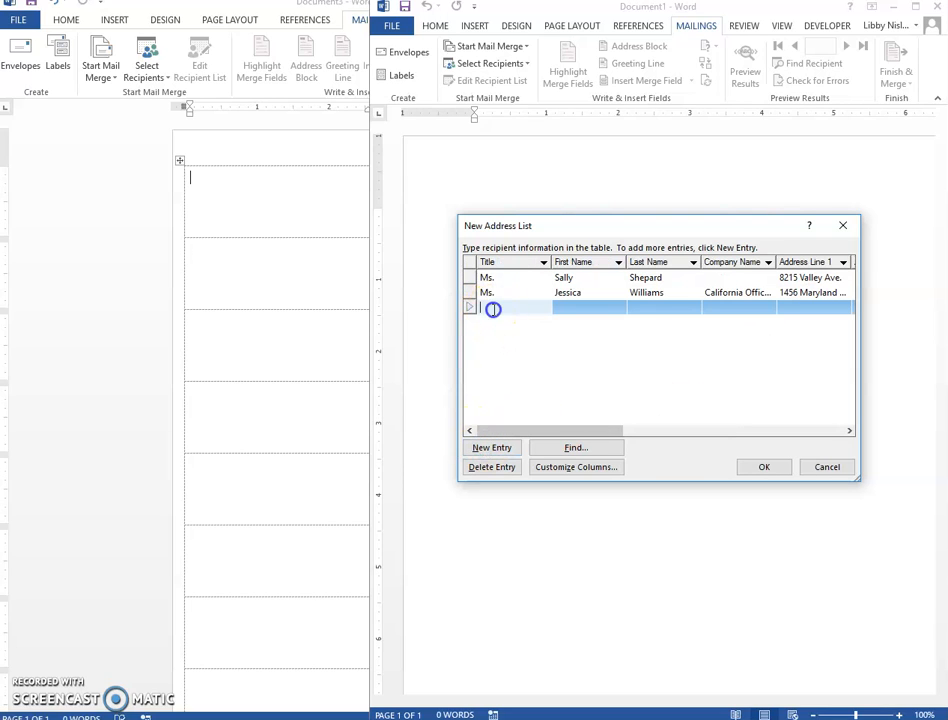
{"action": "type", "text": "Ms."}
{"action": "key", "text": "Tab"}
{"action": "type", "text": "Henry"}
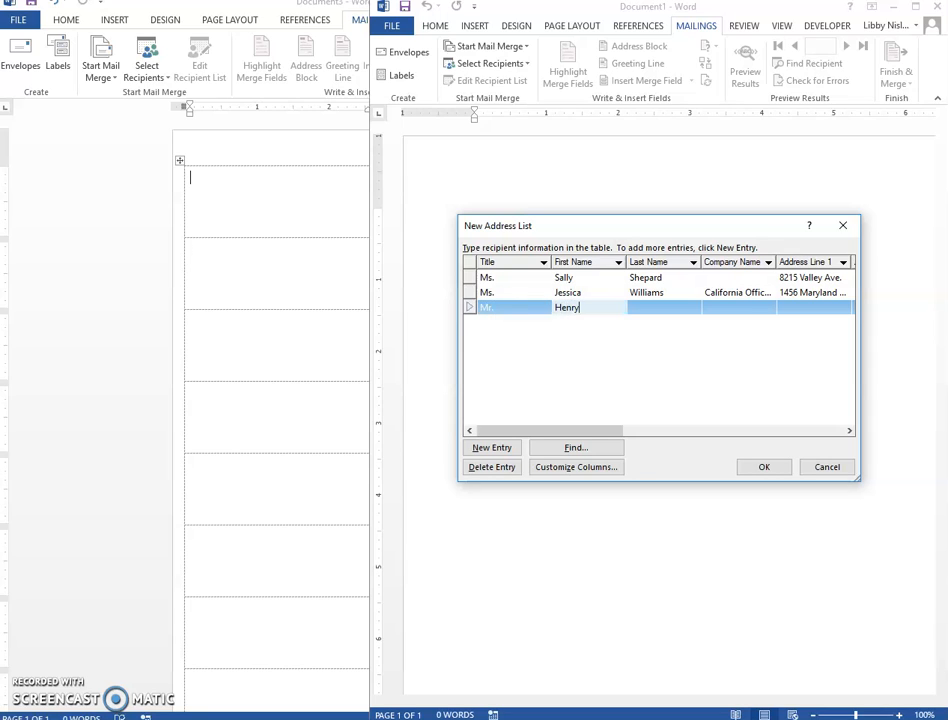
{"action": "key", "text": "Tab"}
{"action": "type", "text": "Jame"}
{"action": "key", "text": "Tab"}
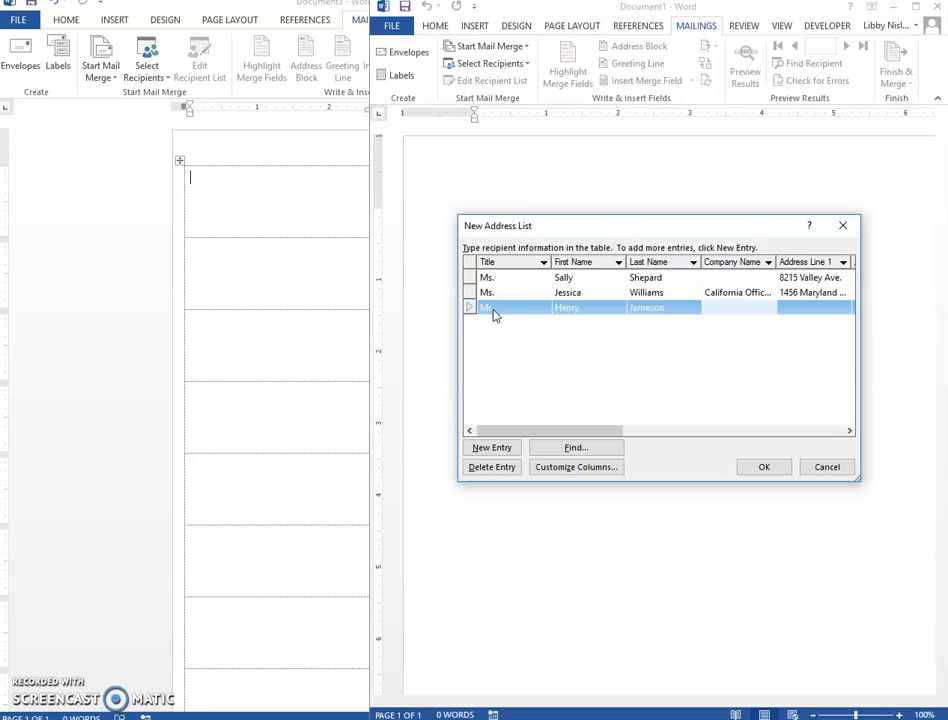
Enter Economic Development Council as the third recipient's company name and fill in the street address.
{"action": "type", "text": "Economic Development Council"}
{"action": "key", "text": "Tab"}
{"action": "type", "text": "2434"}
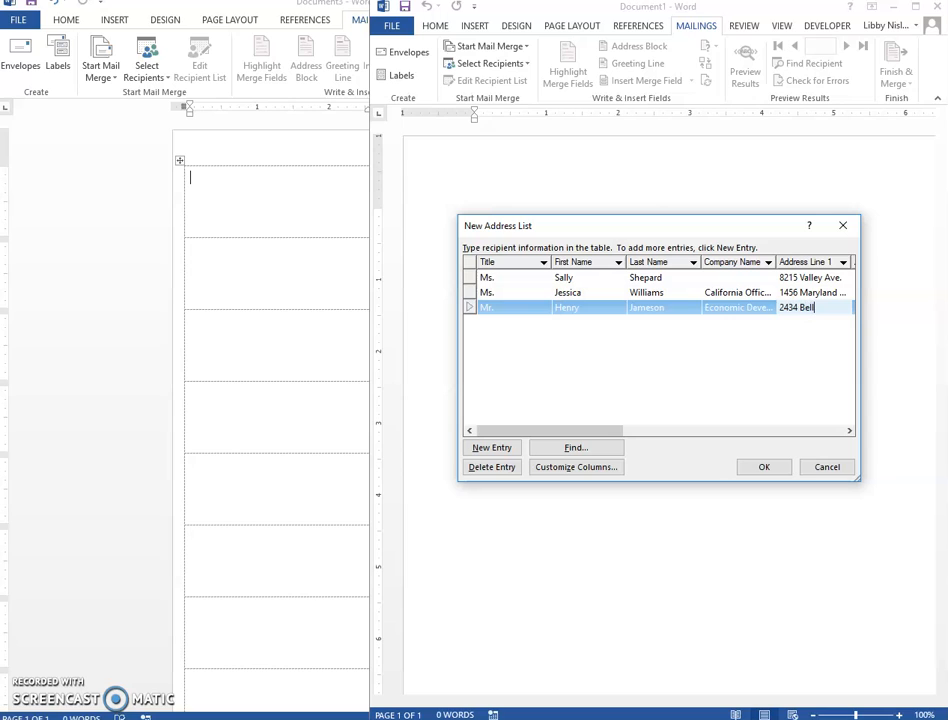
{"action": "type", "text": " Belle Vista Dr."}
{"action": "key", "text": "Tab"}
Leave the third recipient's Address Line 2 blank and fill in the city, state and ZIP code.
{"action": "key", "text": "Tab"}
{"action": "type", "text": "Anaheim"}
{"action": "key", "text": "Tab"}
{"action": "type", "text": "CA"}
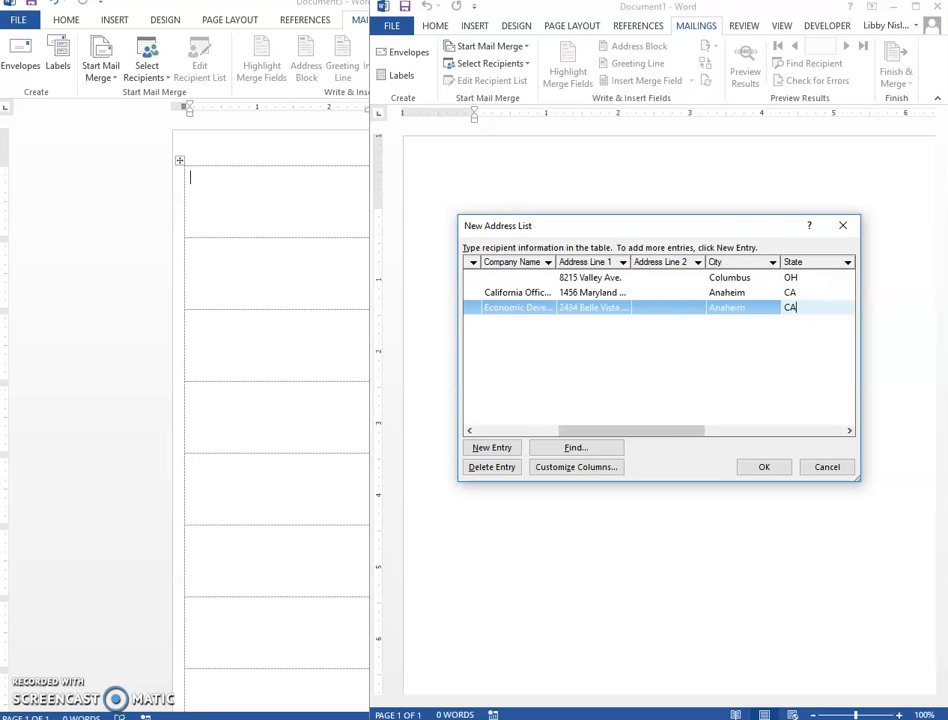
{"action": "key", "text": "Tab"}
{"action": "type", "text": "90"}
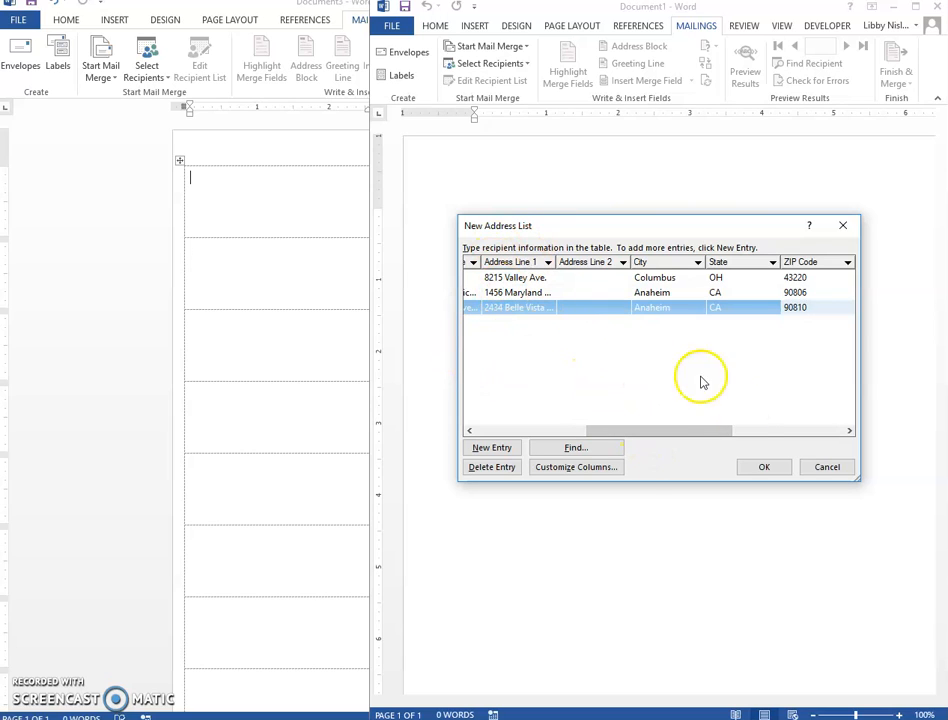
Finish the address list and save it as Job 3 Labels Example in My Data Sources.
{"action": "left_click", "coordinate": [763, 470]}
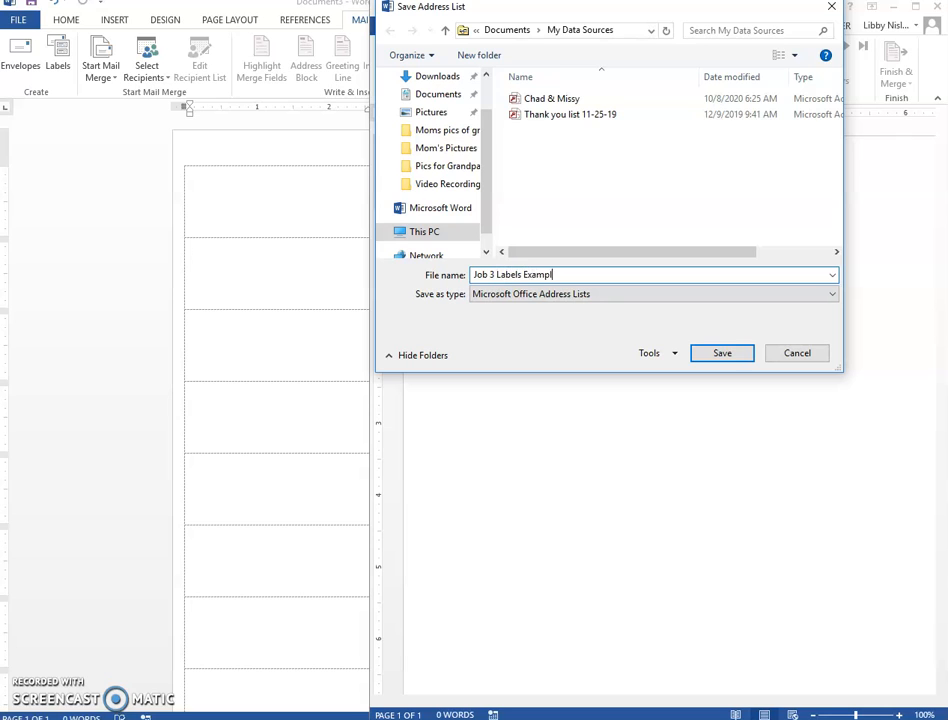
{"action": "left_click", "coordinate": [758, 363]}
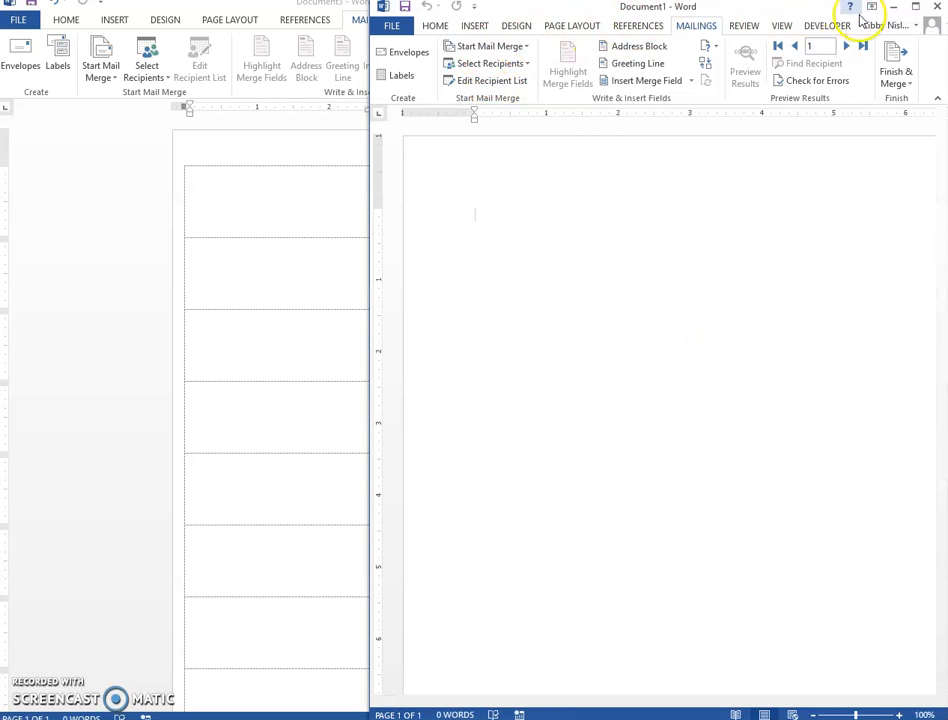
{"action": "left_click", "coordinate": [910, 10]}
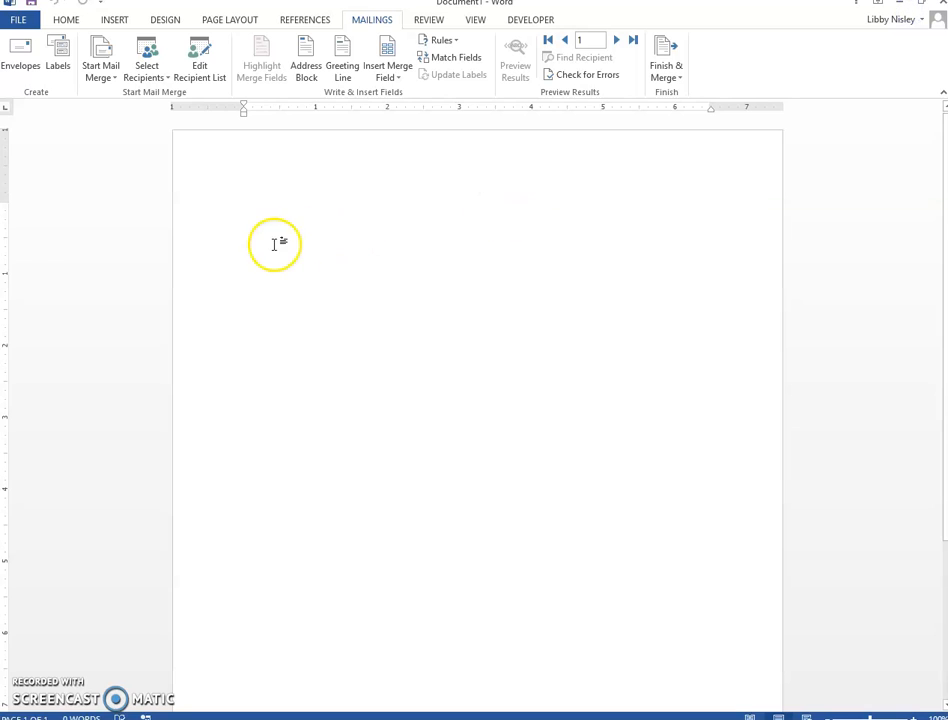
Choose the existing Job 3 Labels Example list as the recipients for the blank document.
{"action": "left_click", "coordinate": [143, 65]}
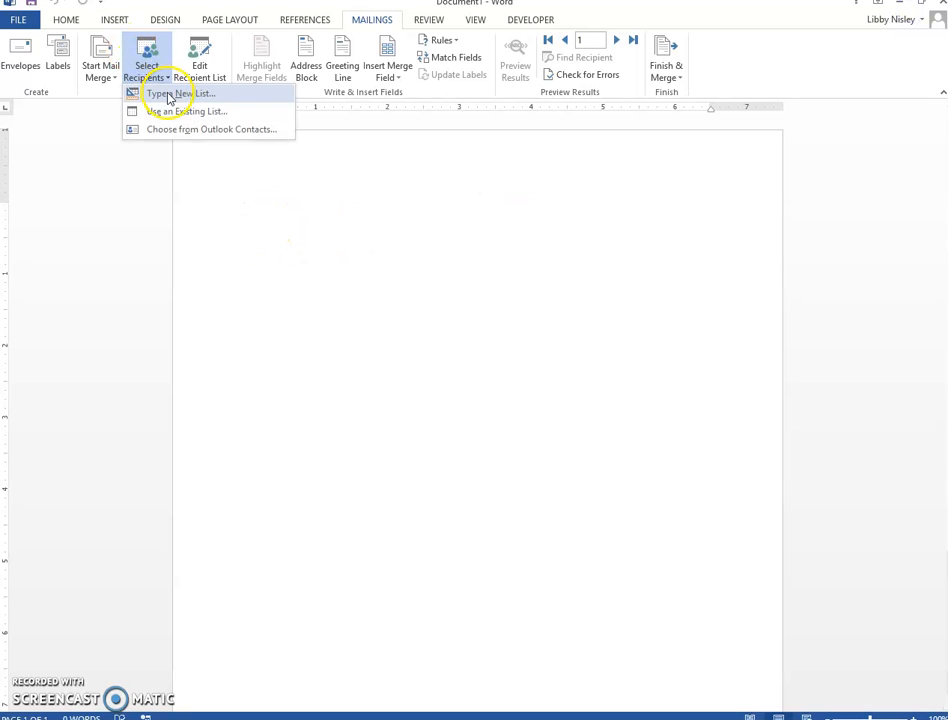
{"action": "left_click", "coordinate": [172, 114]}
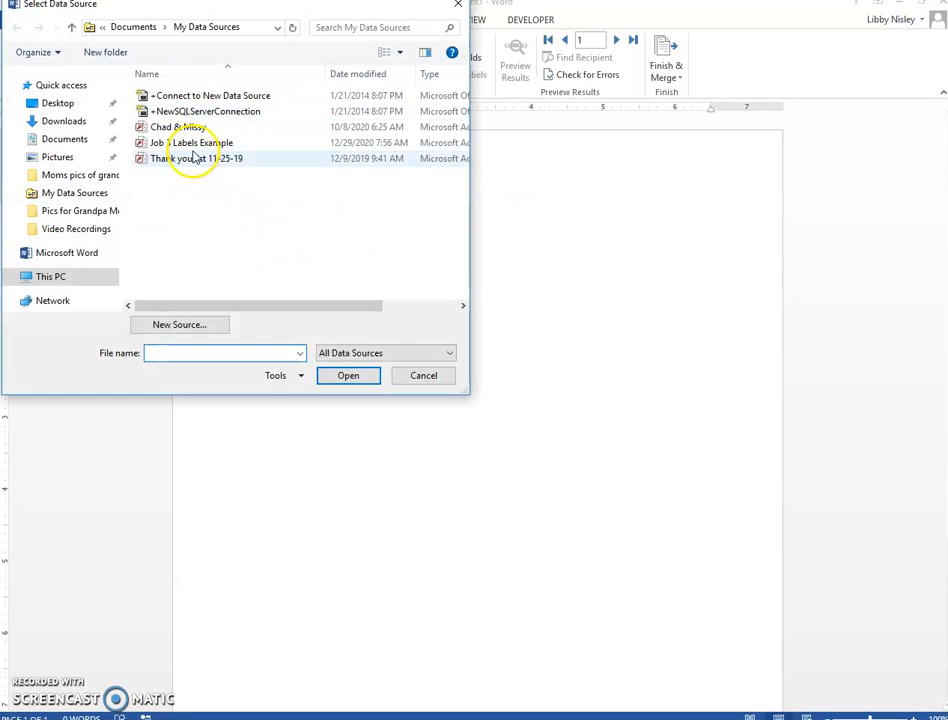
{"action": "left_click", "coordinate": [196, 145]}
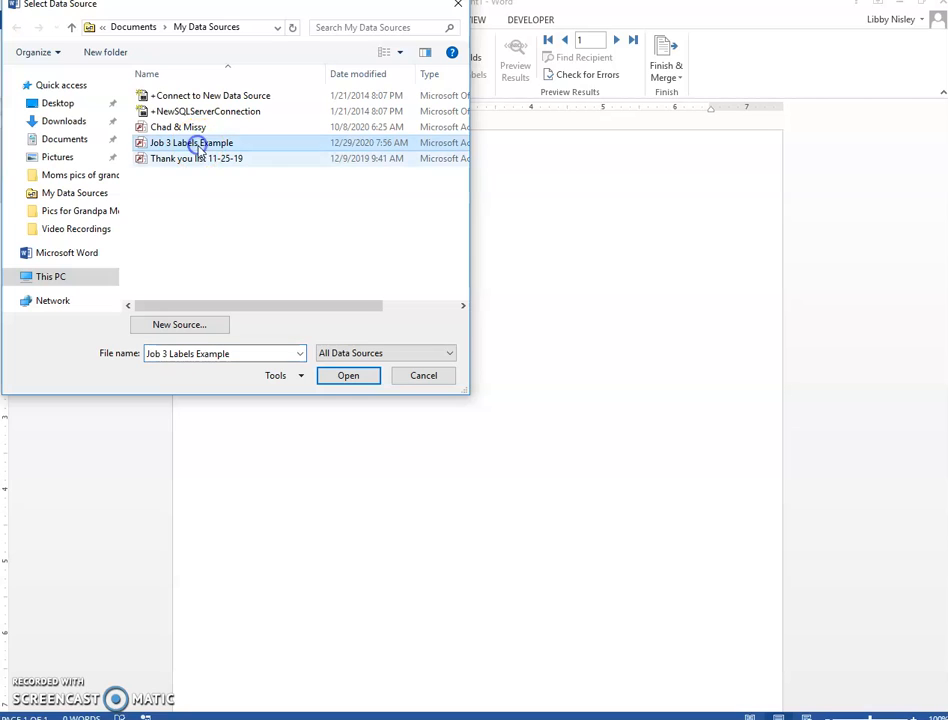
{"action": "left_click", "coordinate": [356, 381]}
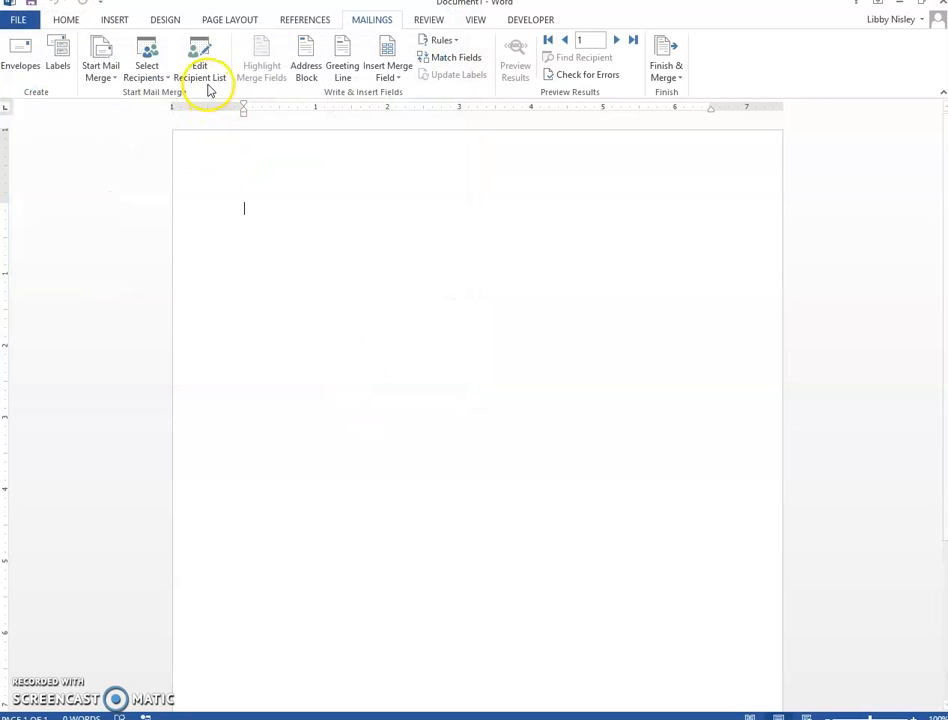
Create a new document with a full page of blank Avery US Letter 5160 Easy Peel Address Labels.
{"action": "left_click", "coordinate": [69, 67]}
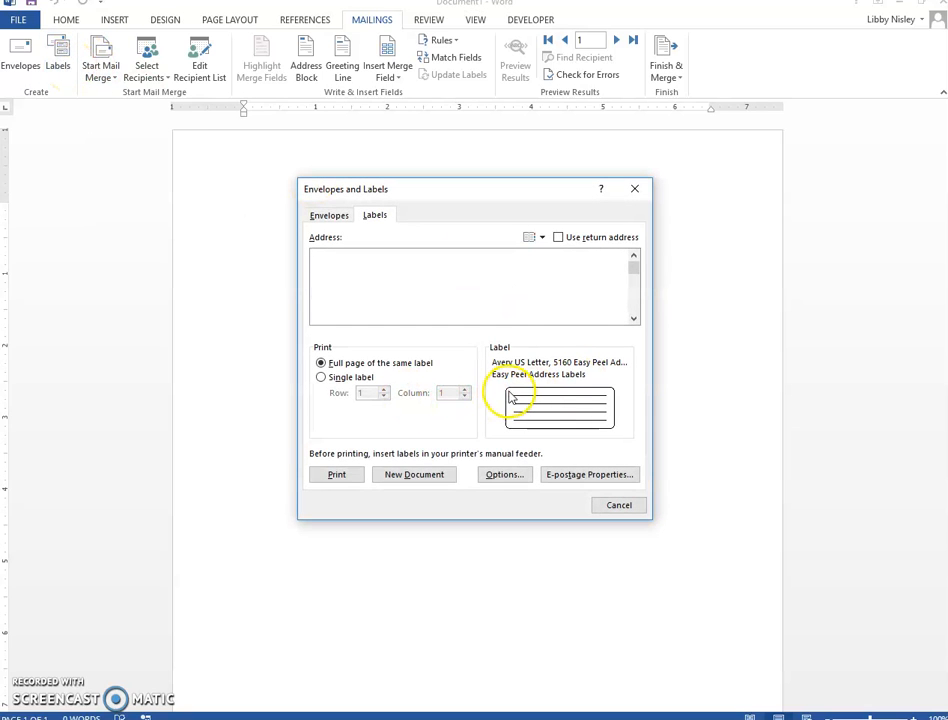
{"action": "left_click", "coordinate": [445, 477]}
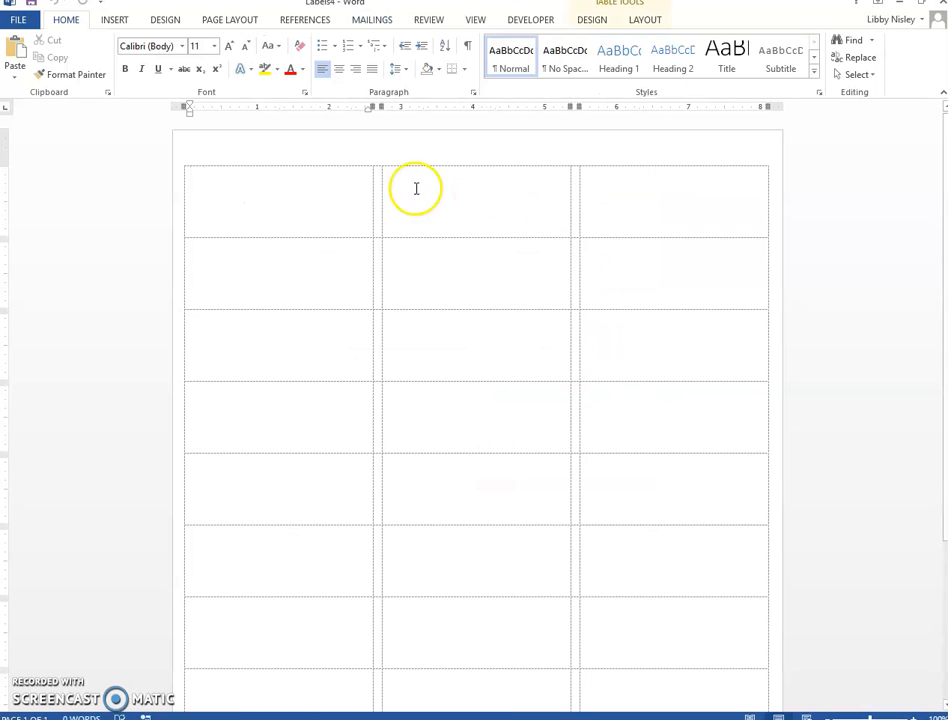
{"action": "left_click", "coordinate": [410, 24]}
{"action": "left_click", "coordinate": [368, 22]}
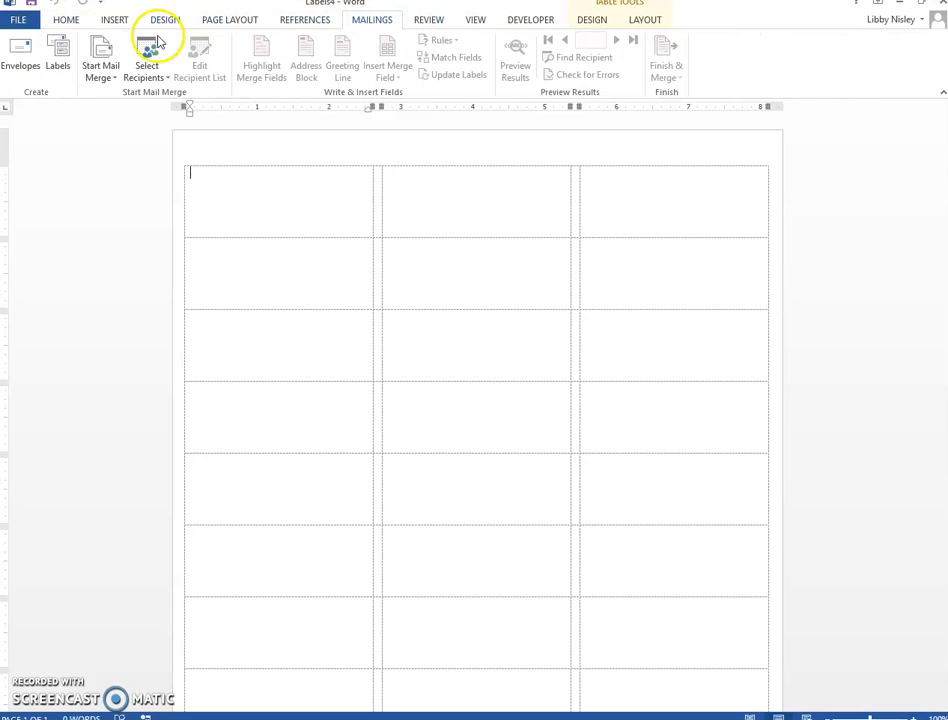
Start a labels mail merge in the new label document with Avery US Letter product 5160, replacing its current contents.
{"action": "left_click", "coordinate": [310, 190]}
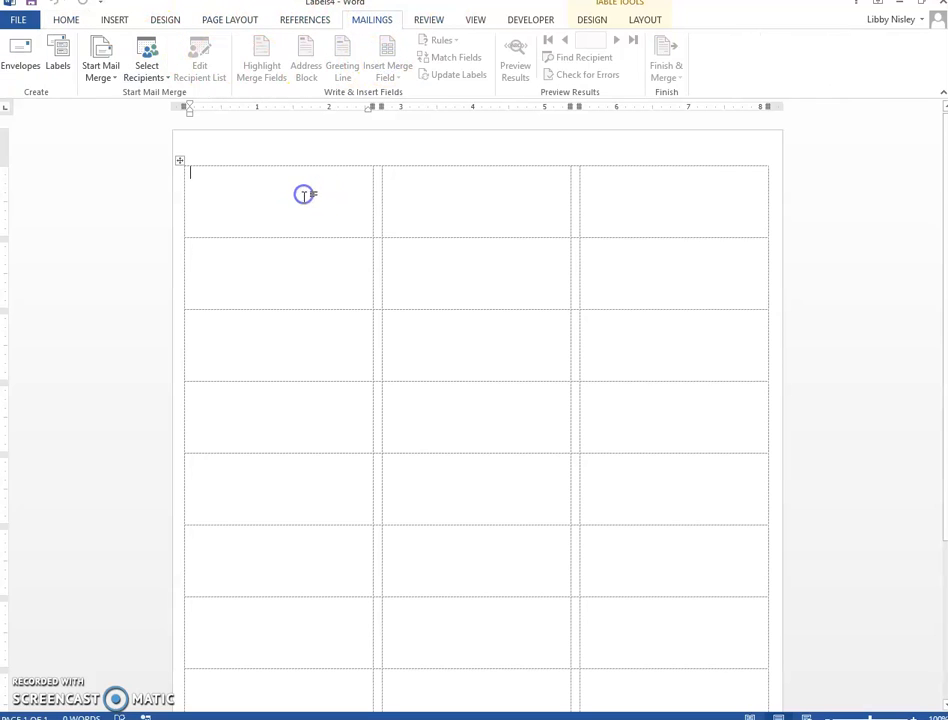
{"action": "left_click", "coordinate": [148, 66]}
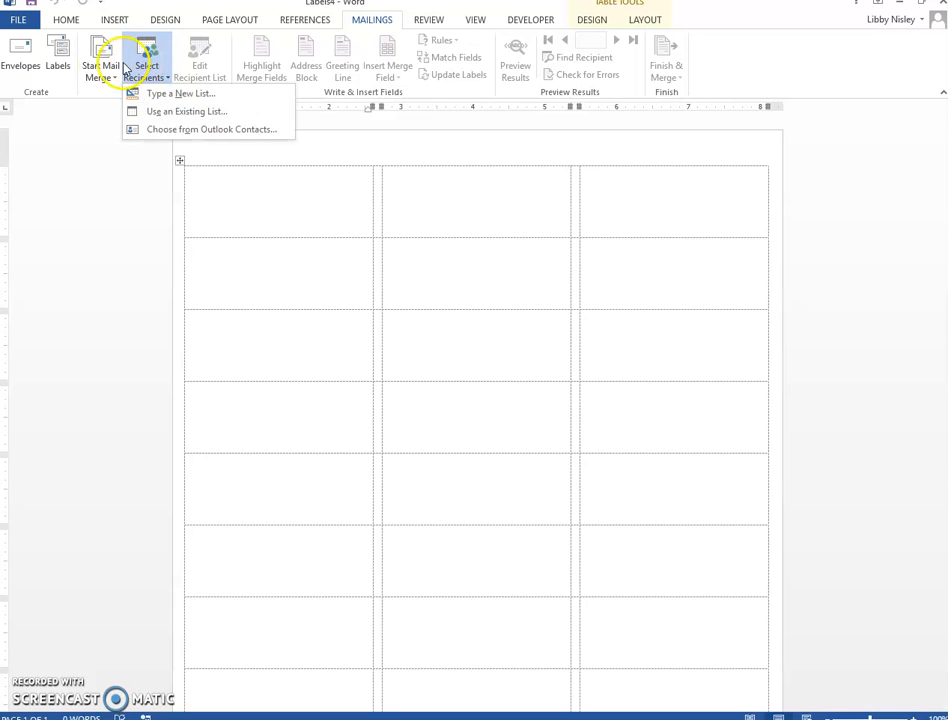
{"action": "left_click", "coordinate": [102, 70]}
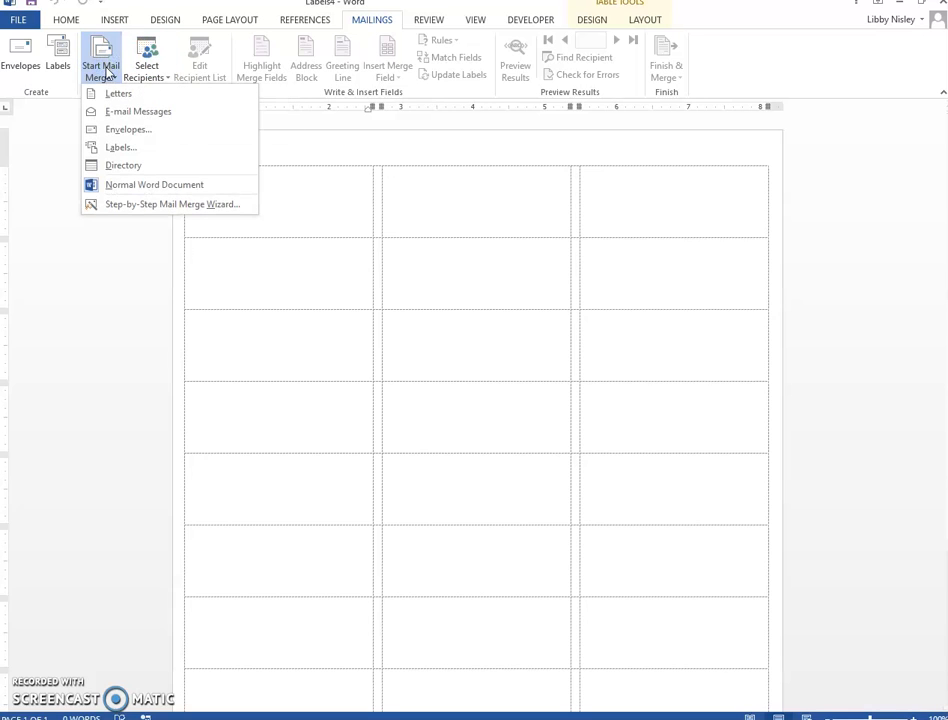
{"action": "left_click", "coordinate": [124, 148]}
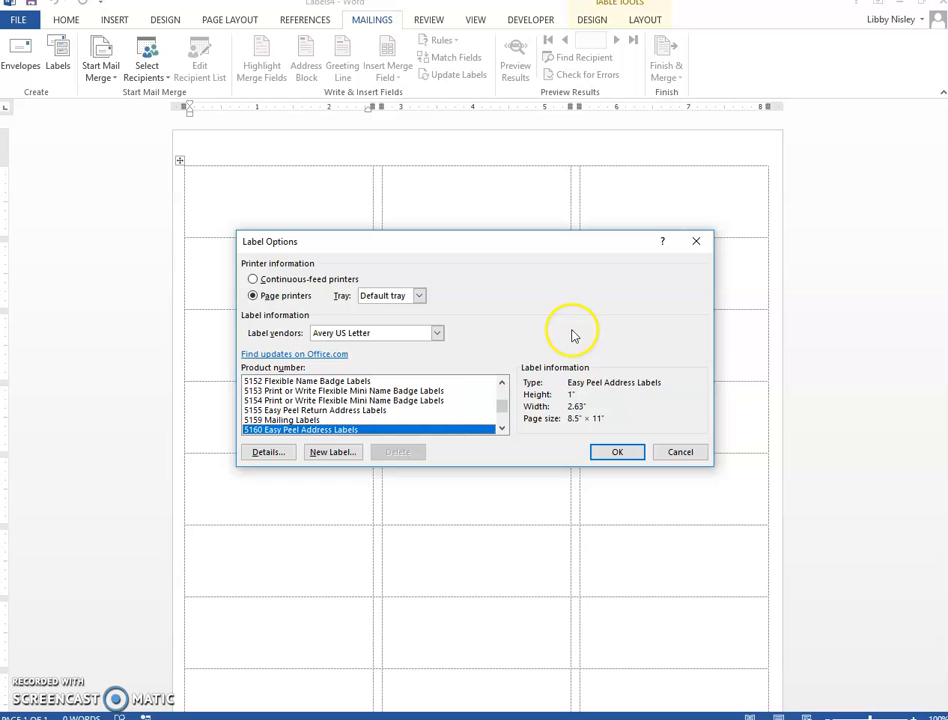
{"action": "left_click", "coordinate": [617, 455]}
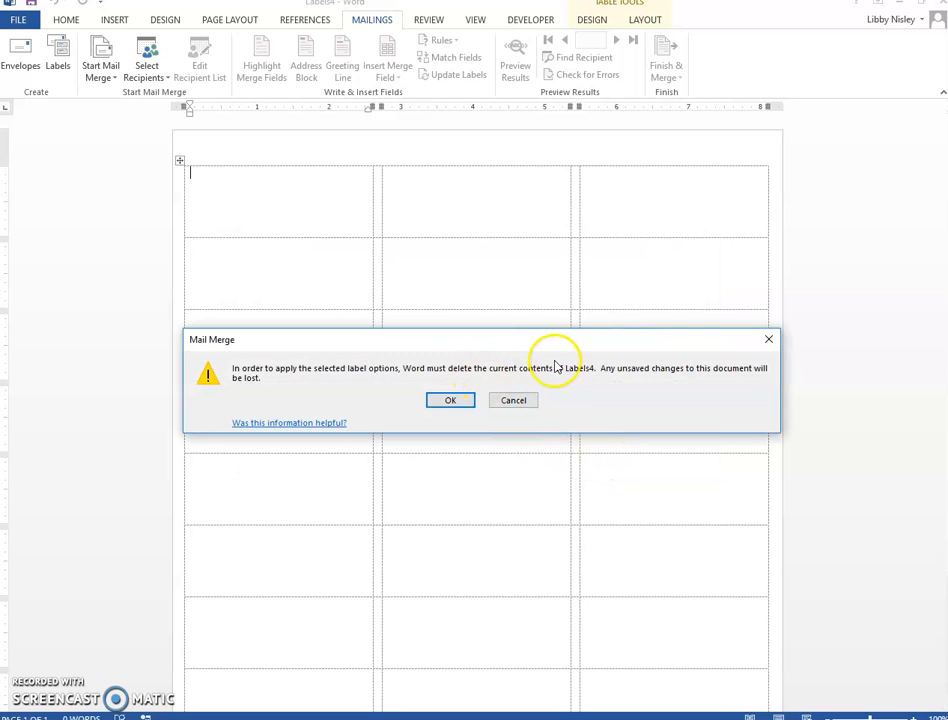
{"action": "left_click", "coordinate": [437, 398]}
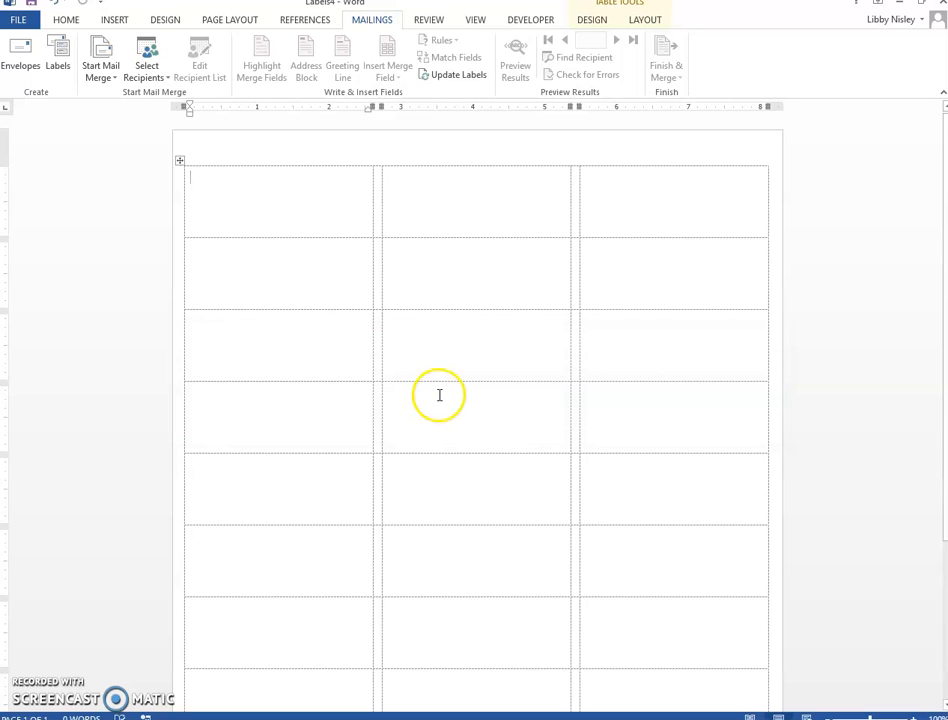
Attach the existing Job 3 Labels Example list as the label document's recipients.
{"action": "left_click", "coordinate": [259, 187]}
{"action": "left_click", "coordinate": [146, 74]}
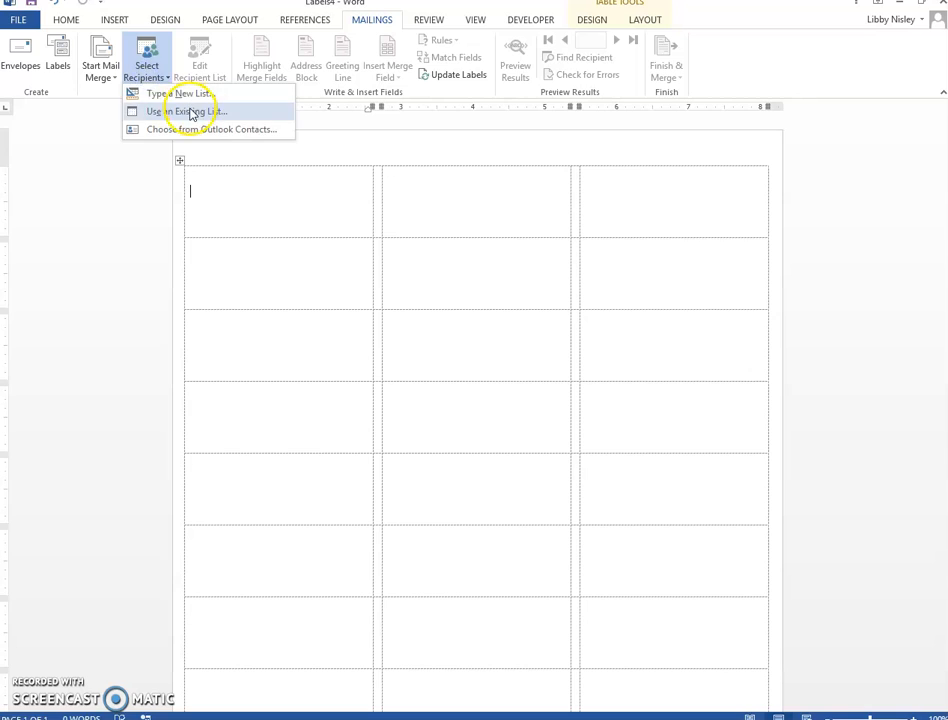
{"action": "left_click", "coordinate": [192, 113]}
{"action": "left_click", "coordinate": [181, 145]}
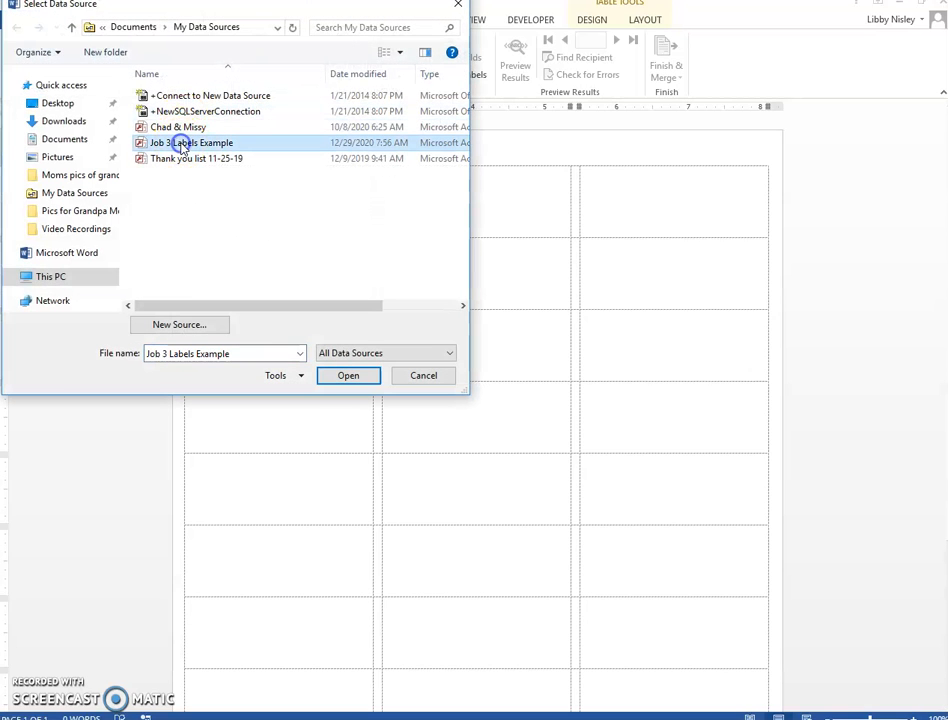
{"action": "left_click", "coordinate": [345, 375]}
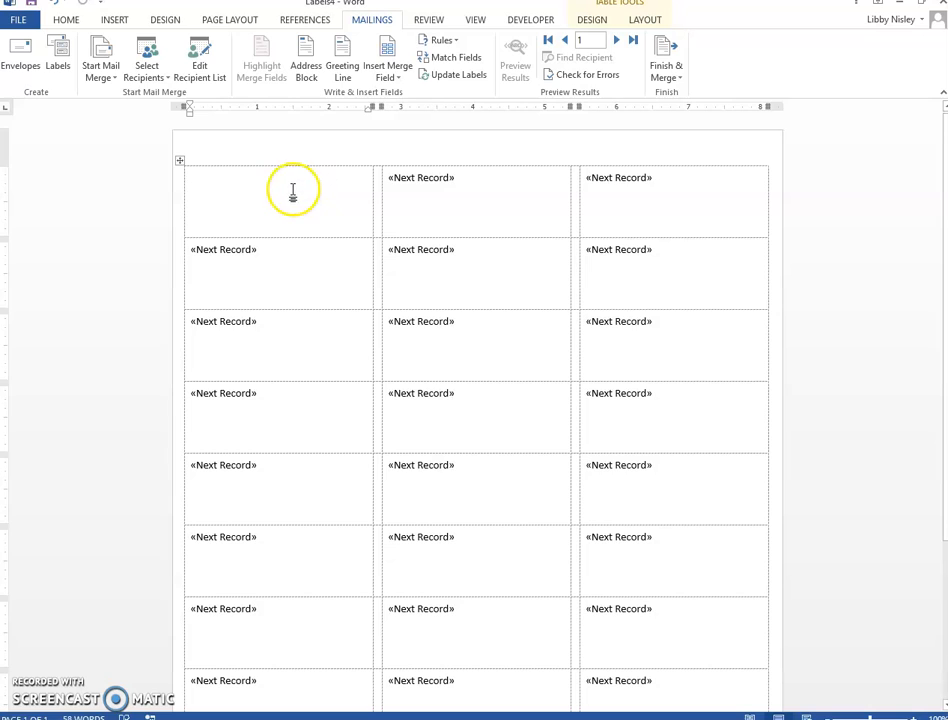
Insert the Title and First_Name merge fields in the first label.
{"action": "left_click", "coordinate": [393, 72]}
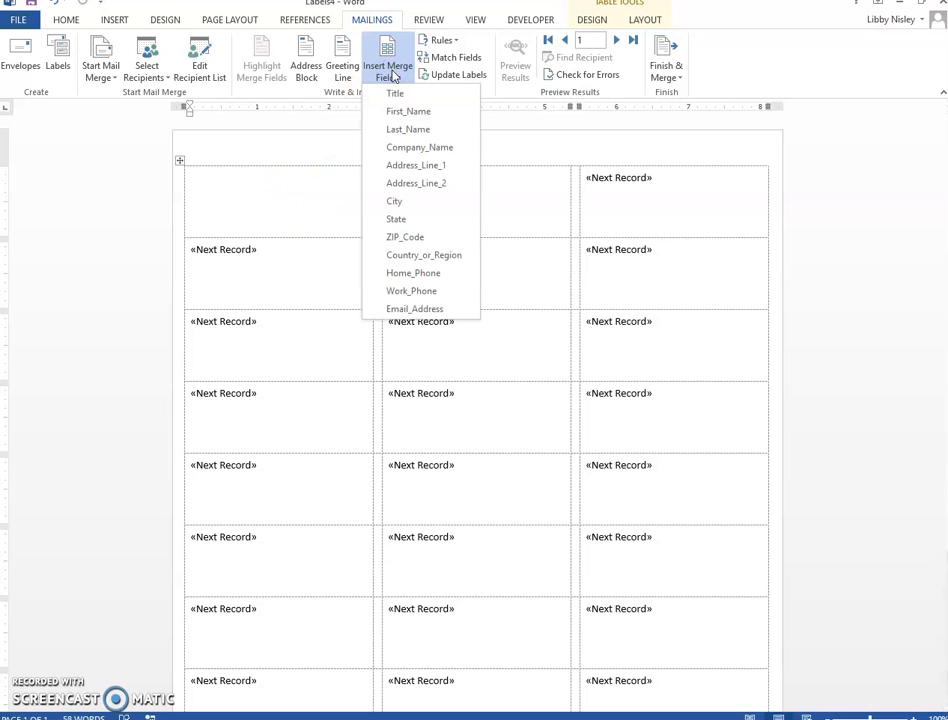
{"action": "left_click", "coordinate": [397, 101]}
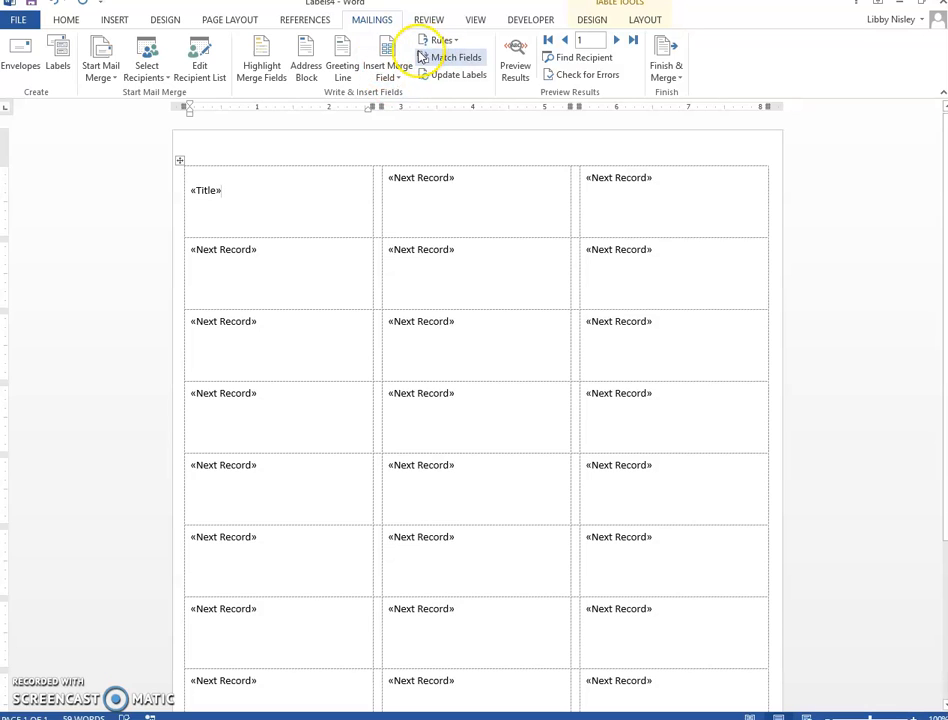
{"action": "left_click", "coordinate": [380, 72]}
{"action": "left_click", "coordinate": [398, 111]}
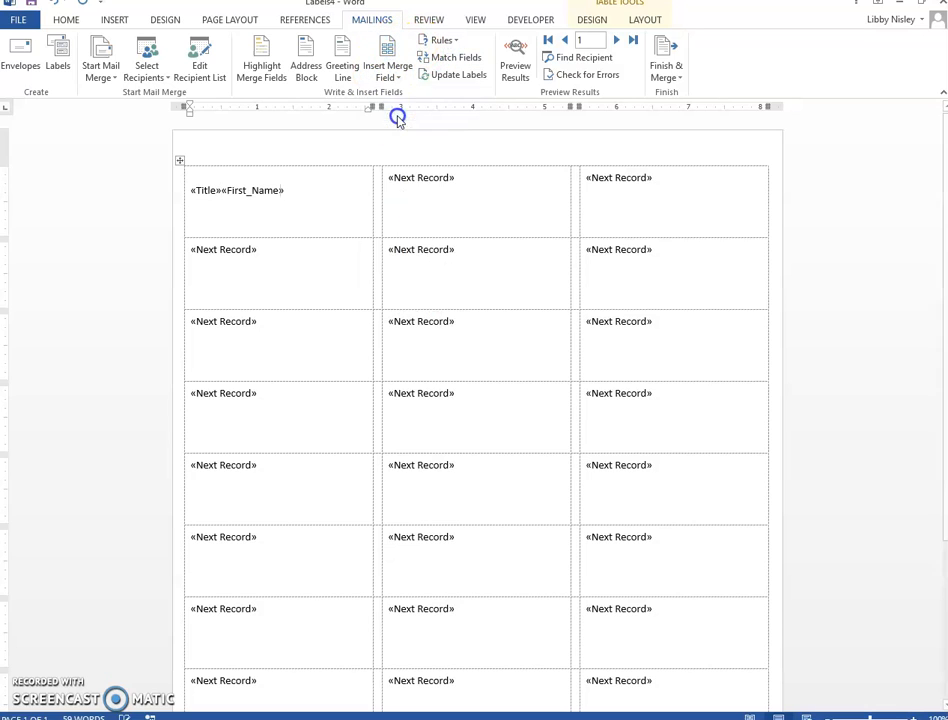
Insert Last_Name after First_Name in the first label, with the Company_Name and Address_Line_1 fields on separate lines below.
{"action": "left_click", "coordinate": [387, 70]}
{"action": "left_click", "coordinate": [416, 129]}
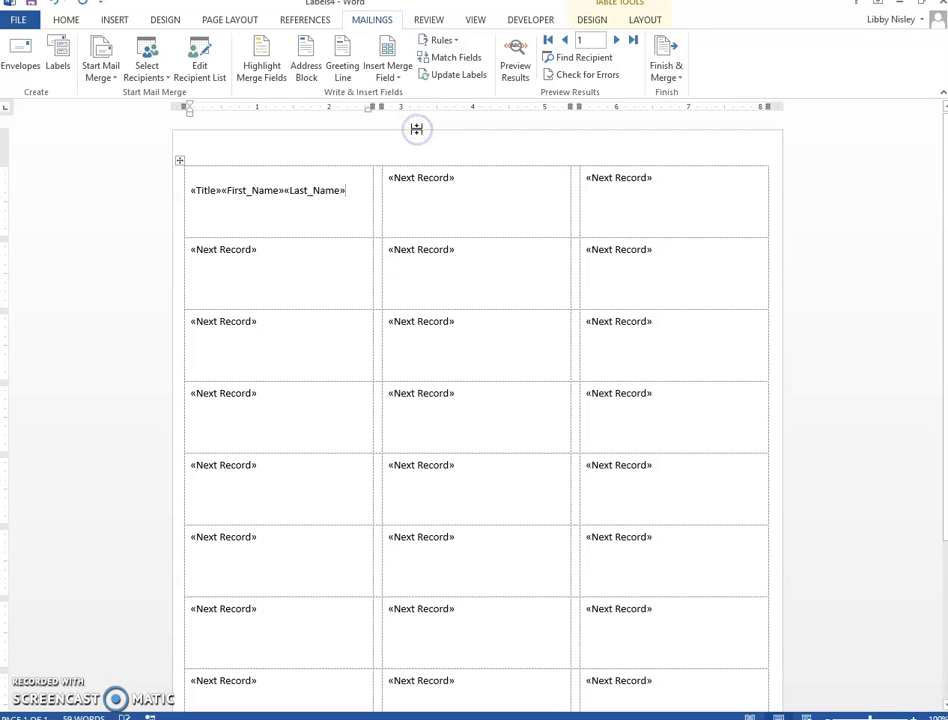
{"action": "key", "text": "Return"}
{"action": "left_click", "coordinate": [387, 66]}
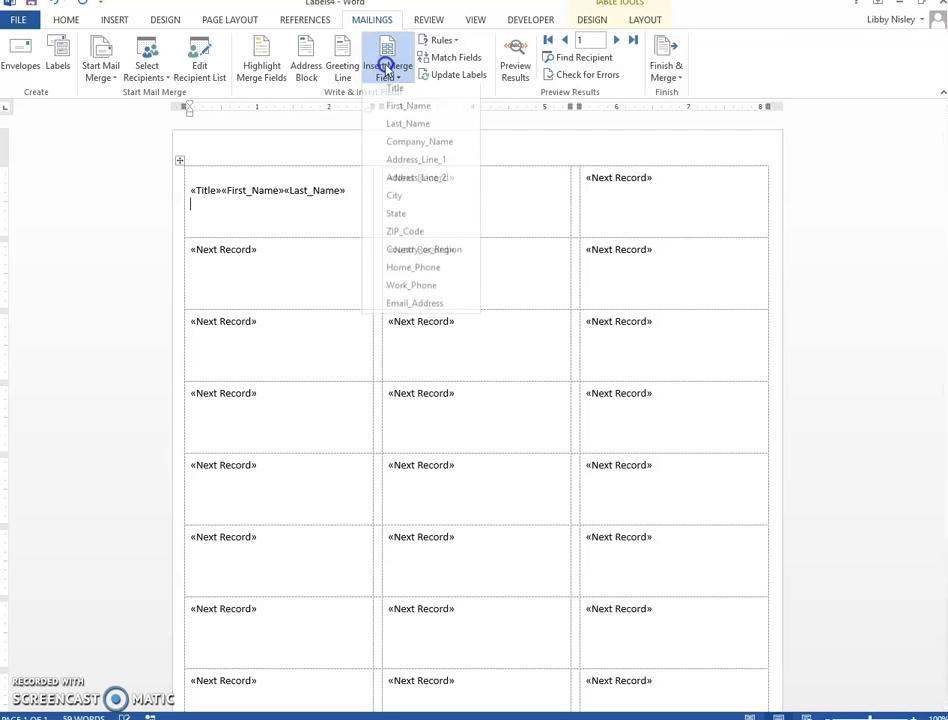
{"action": "left_click", "coordinate": [419, 147]}
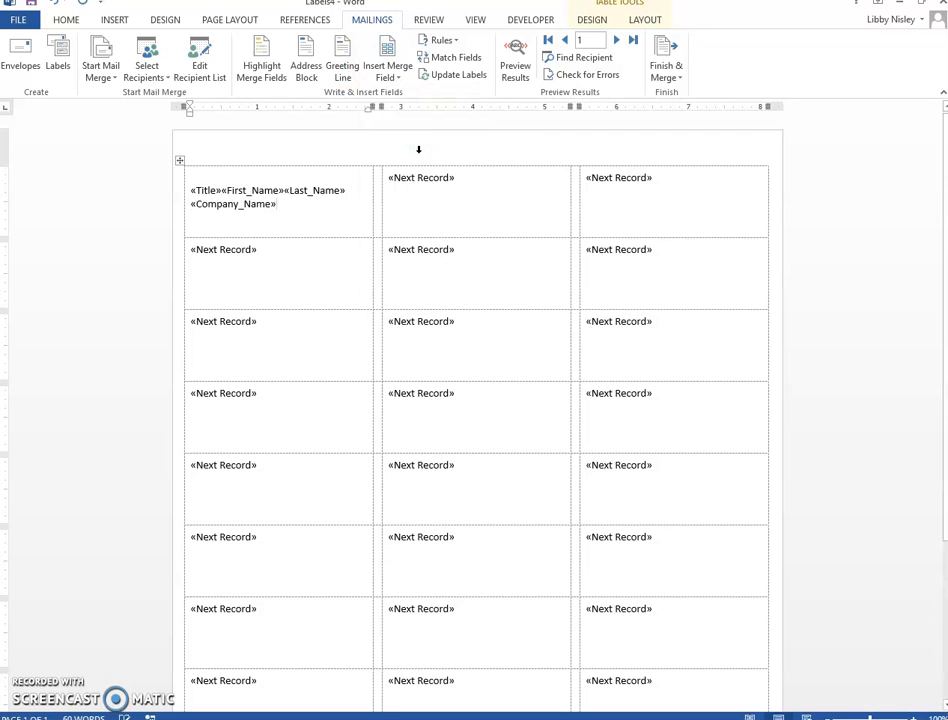
{"action": "left_click", "coordinate": [390, 70]}
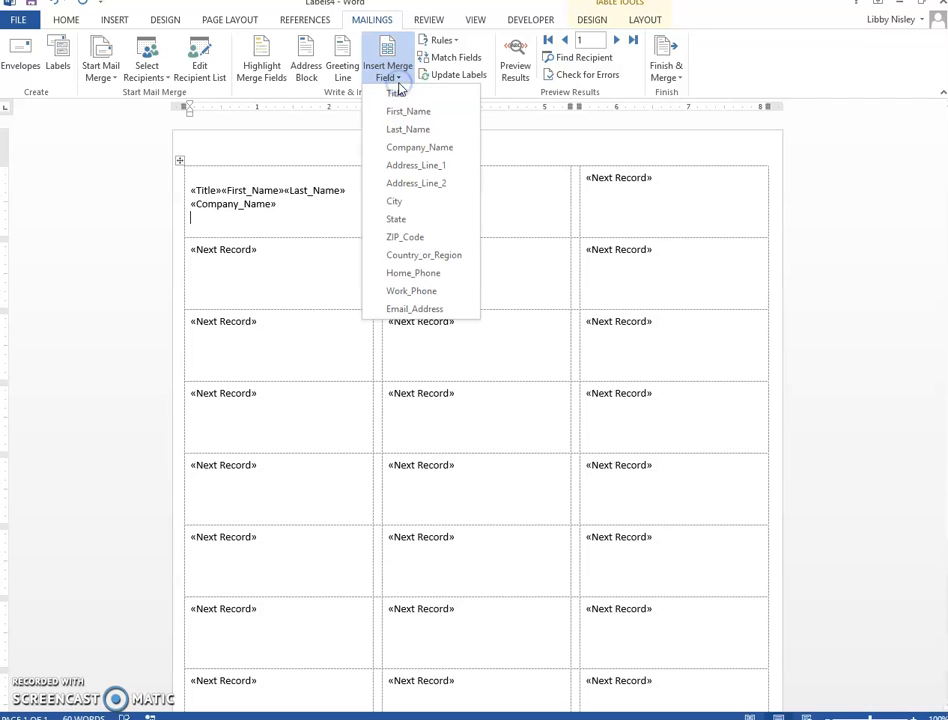
{"action": "left_click", "coordinate": [434, 168]}
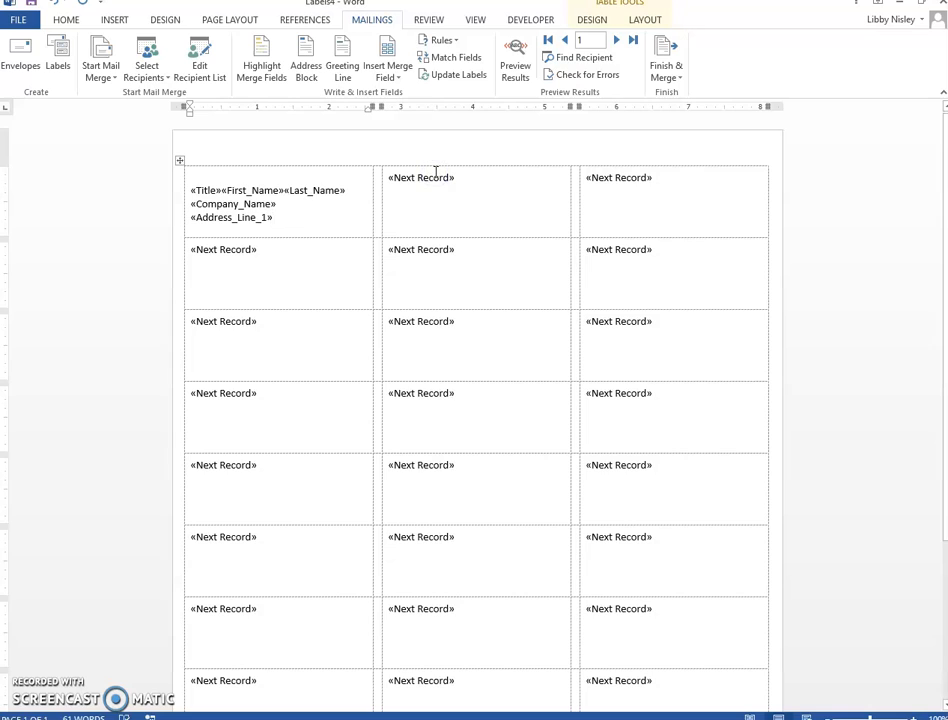
Remove the blank line above the Title field in the first label.
{"action": "left_click", "coordinate": [205, 197]}
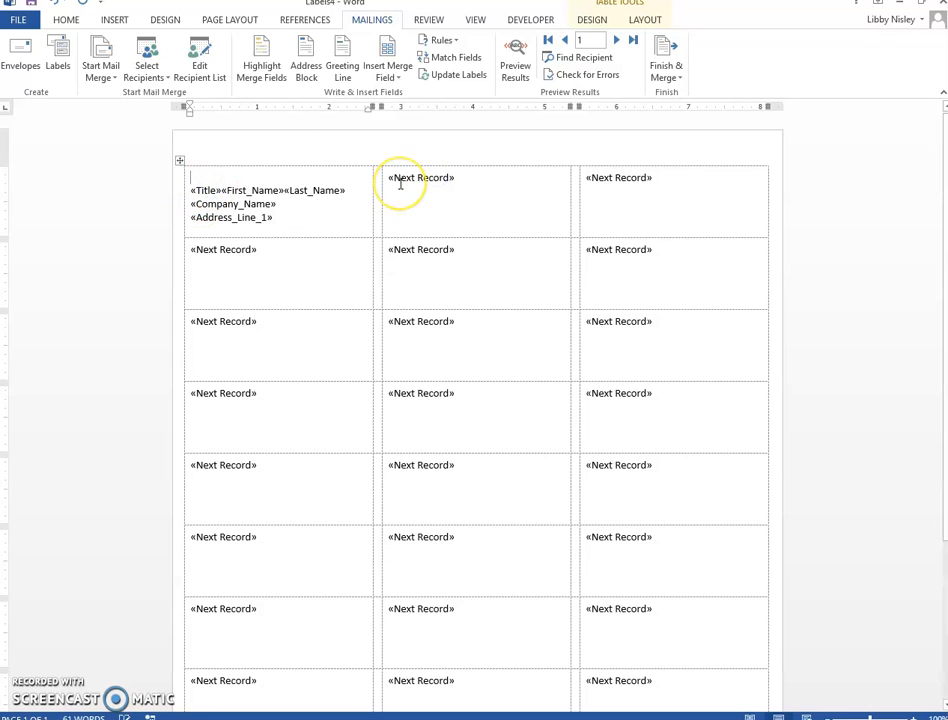
{"action": "key", "text": "Delete"}
{"action": "left_click", "coordinate": [303, 201]}
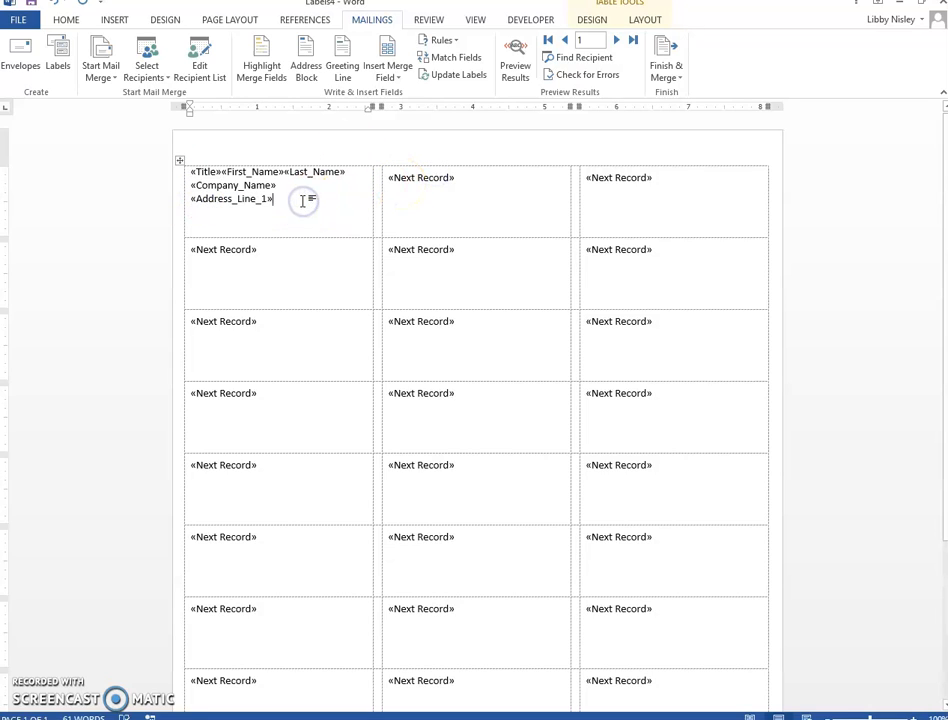
Add a last line to the first label with the City, State and ZIP_Code fields, separating City and State with a comma.
{"action": "left_click", "coordinate": [388, 72]}
{"action": "left_click", "coordinate": [406, 203]}
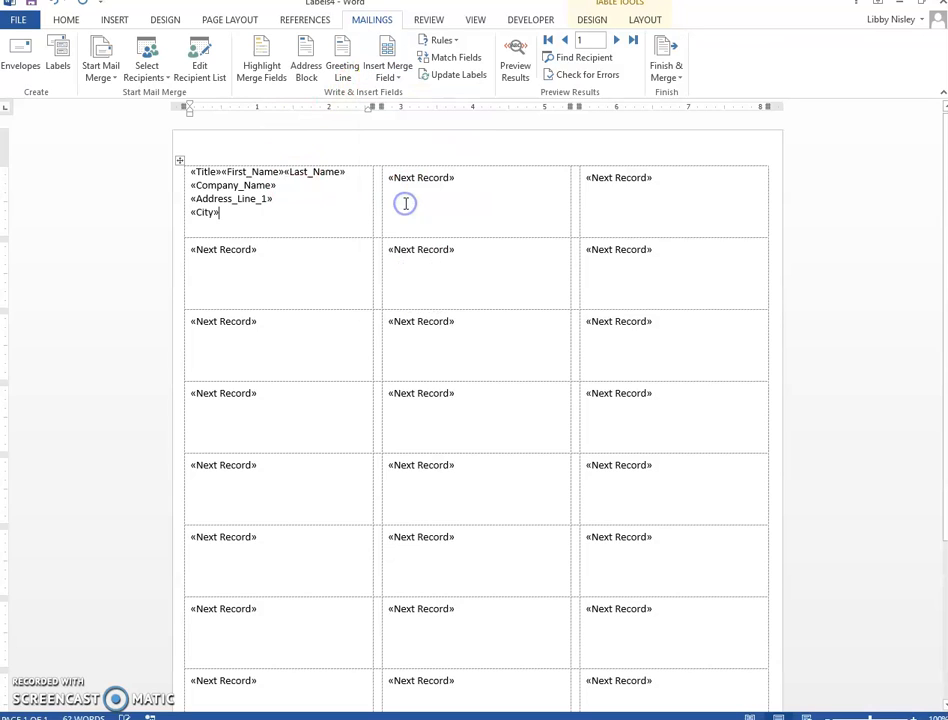
{"action": "left_click", "coordinate": [388, 70]}
{"action": "left_click", "coordinate": [408, 219]}
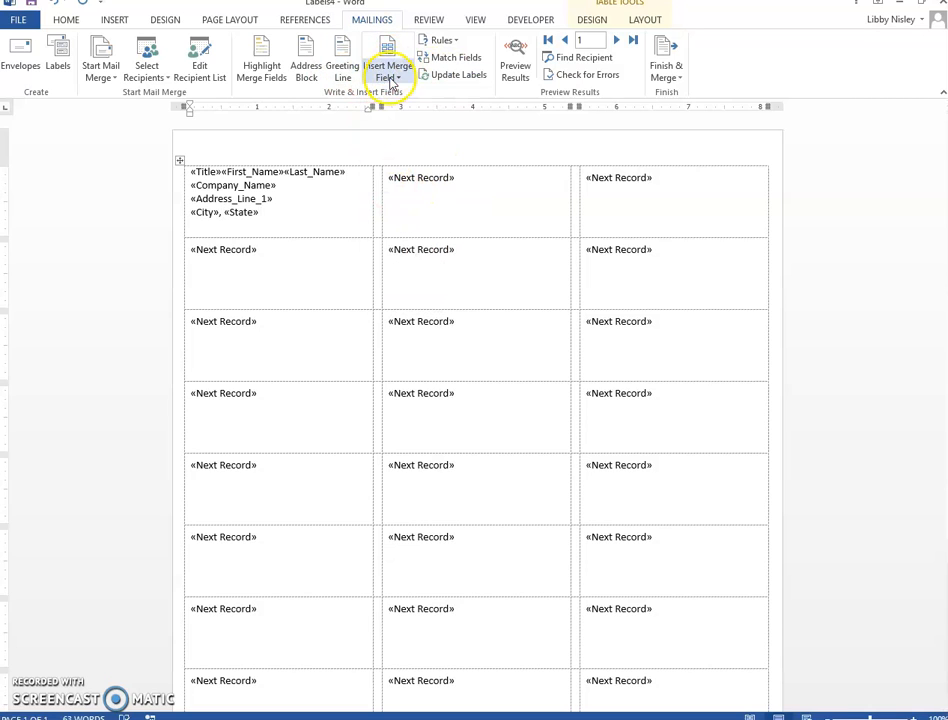
{"action": "left_click", "coordinate": [389, 76]}
{"action": "left_click", "coordinate": [423, 238]}
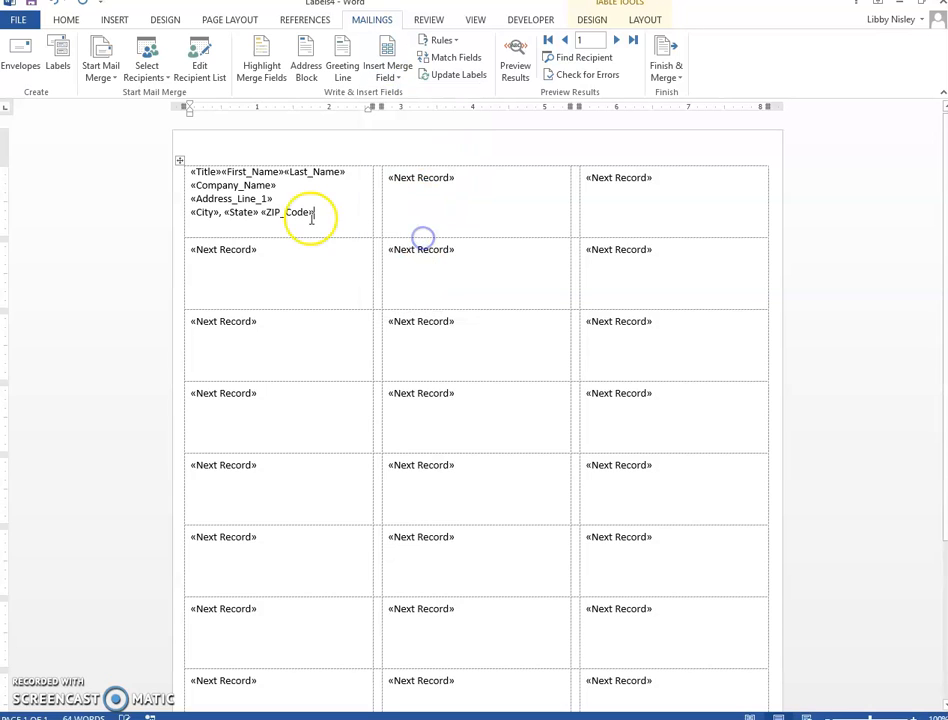
Try to propagate the first label's merge fields to every label on the sheet.
{"action": "left_click", "coordinate": [224, 171]}
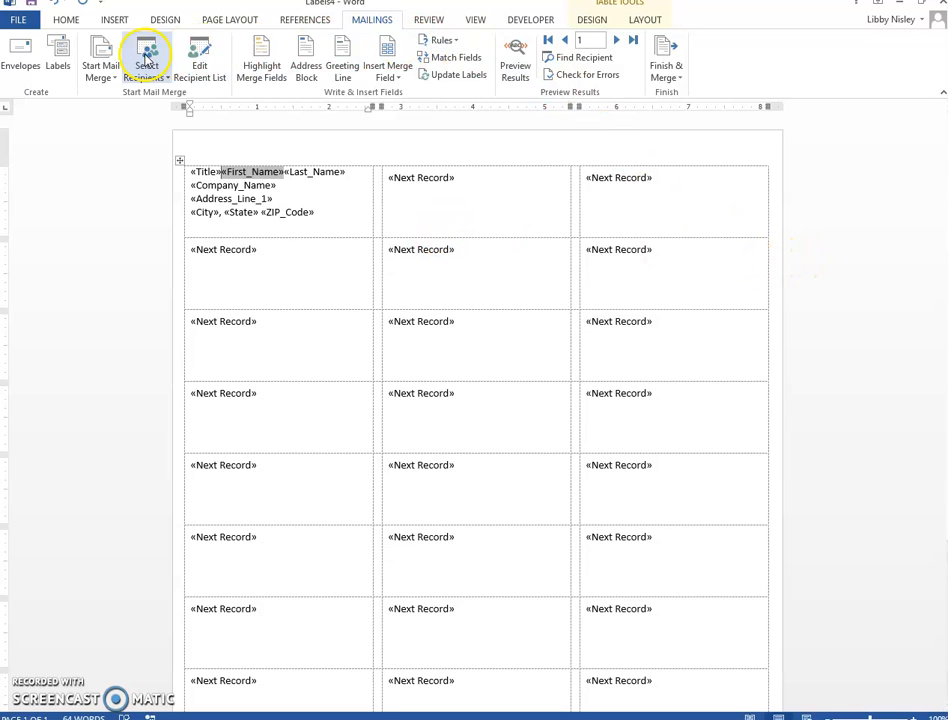
{"action": "left_click", "coordinate": [460, 75]}
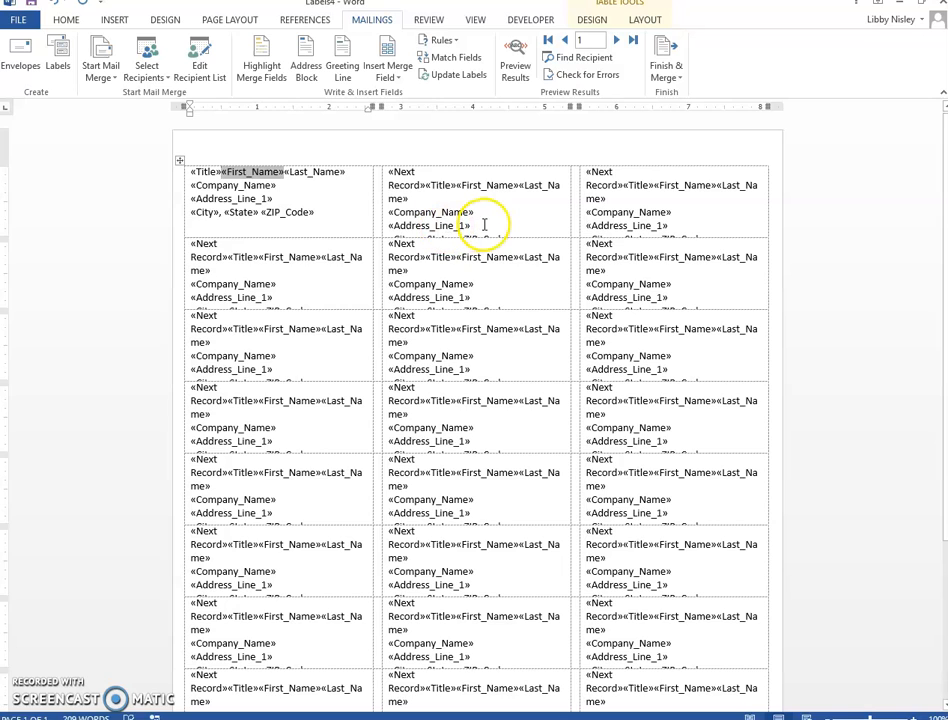
{"action": "scroll", "coordinate": [455, 186], "scroll_direction": "down", "scroll_amount": 1}
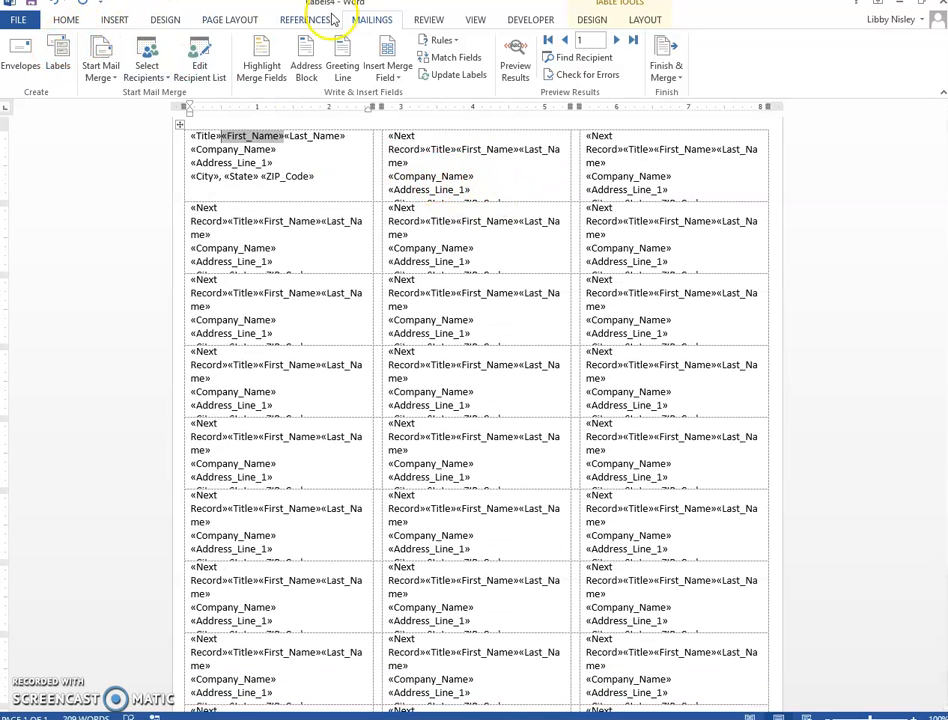
Undo the label update on the sheet.
{"action": "left_click", "coordinate": [70, 21]}
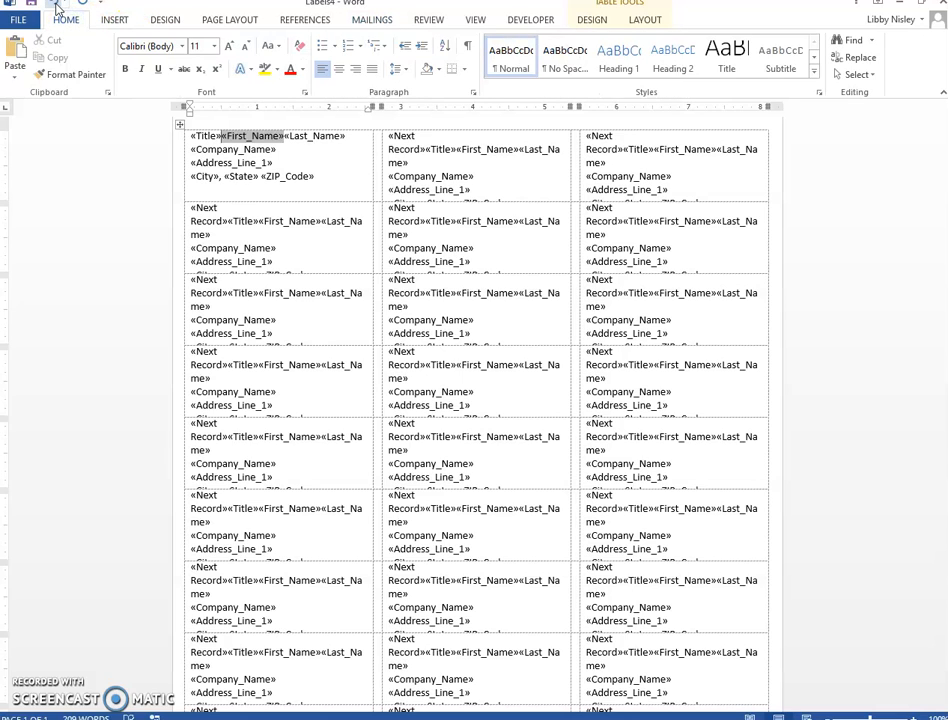
{"action": "left_click", "coordinate": [55, 5]}
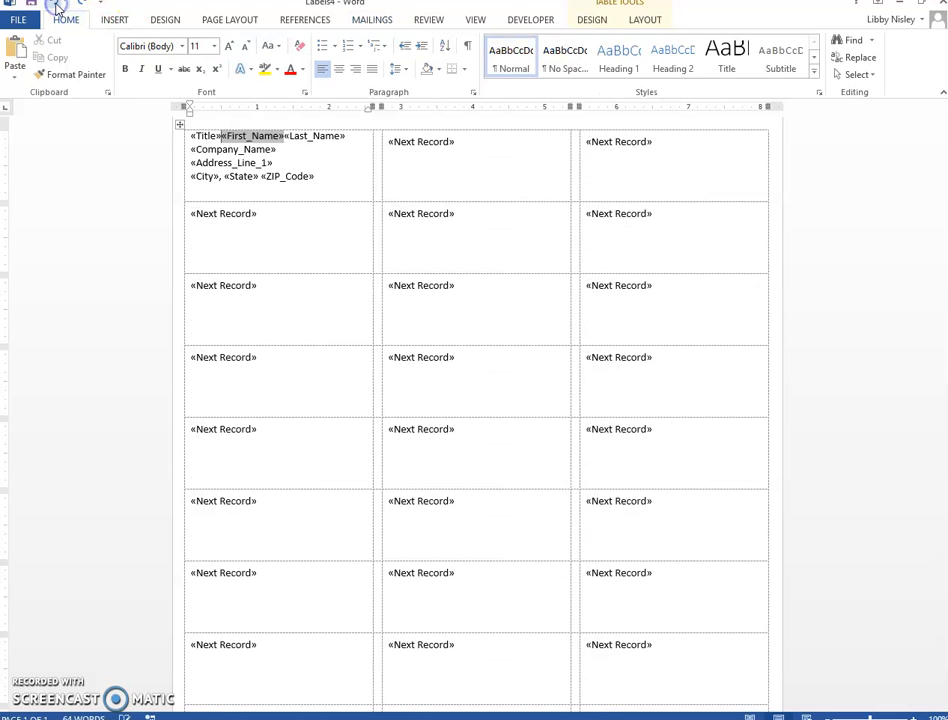
{"action": "left_click", "coordinate": [494, 166]}
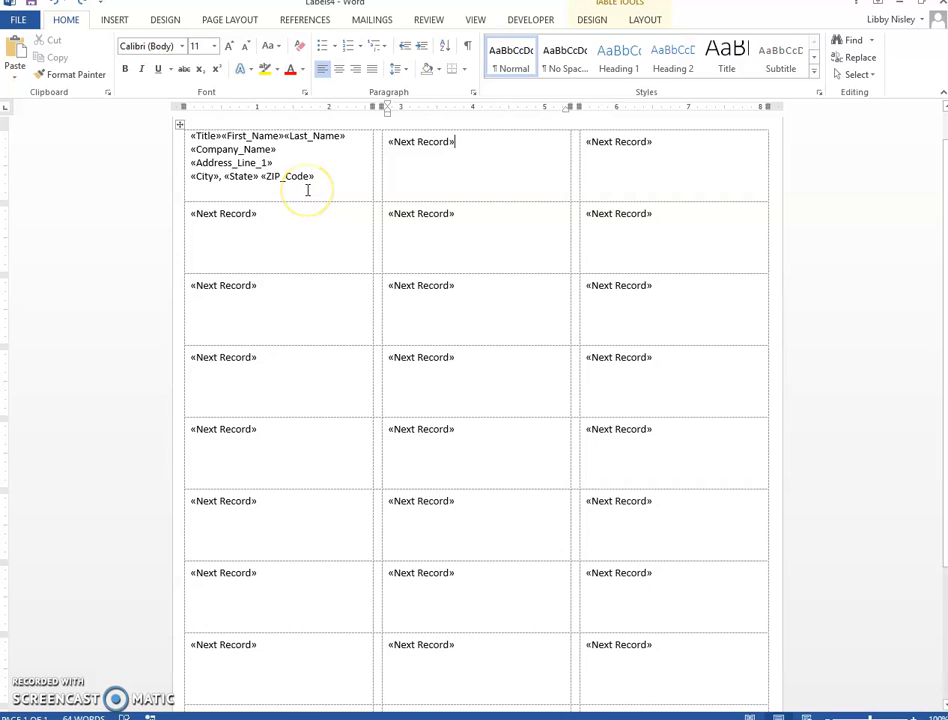
{"action": "left_click", "coordinate": [62, 23]}
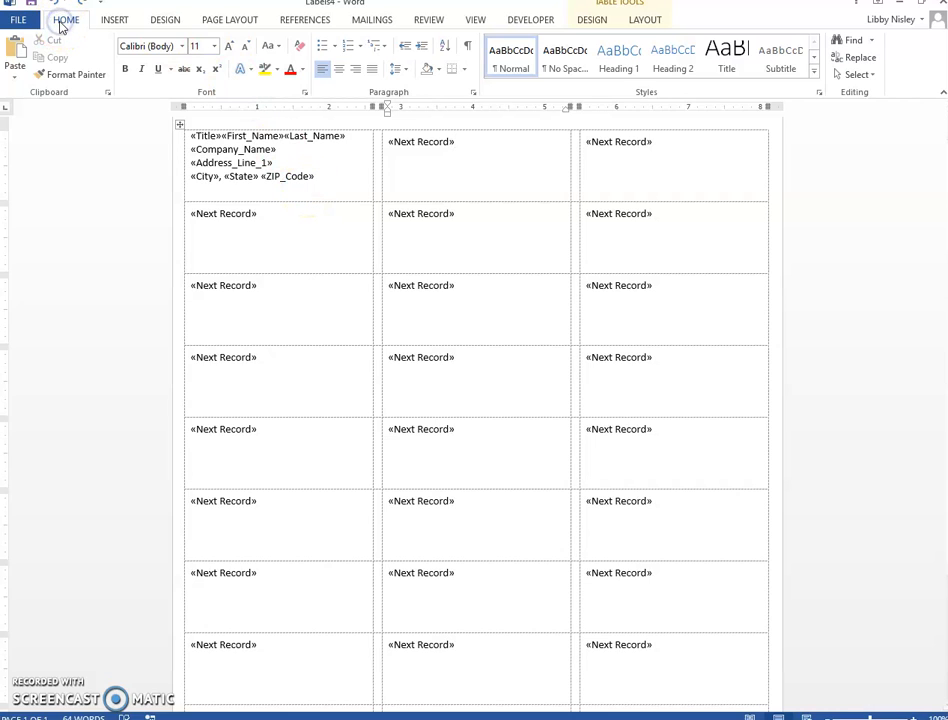
Merge all records into a new document for individual editing.
{"action": "left_click", "coordinate": [373, 21]}
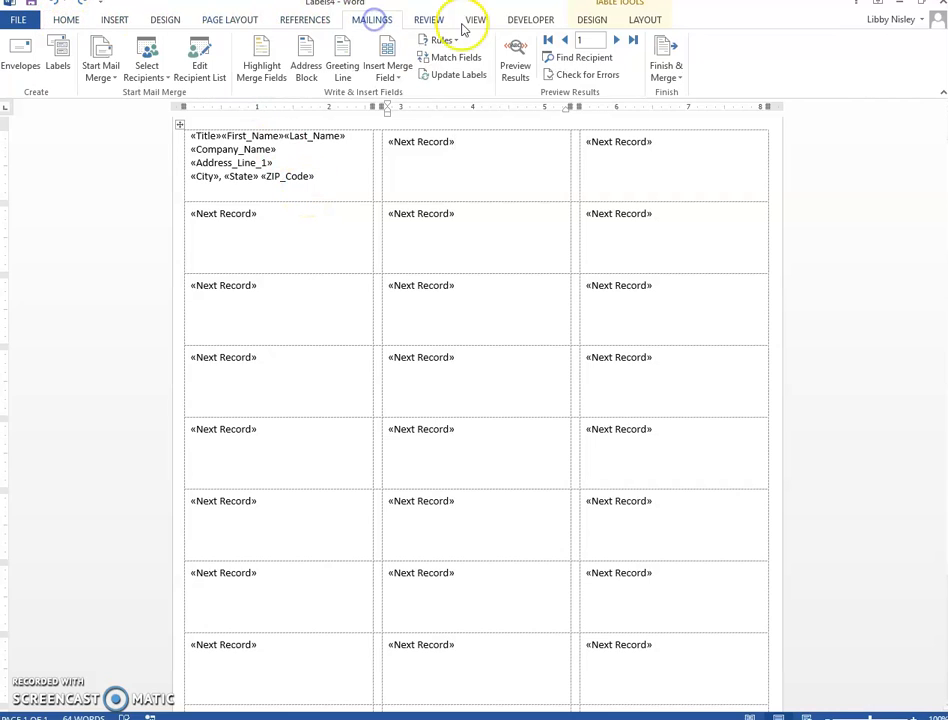
{"action": "left_click", "coordinate": [663, 70]}
{"action": "left_click", "coordinate": [731, 97]}
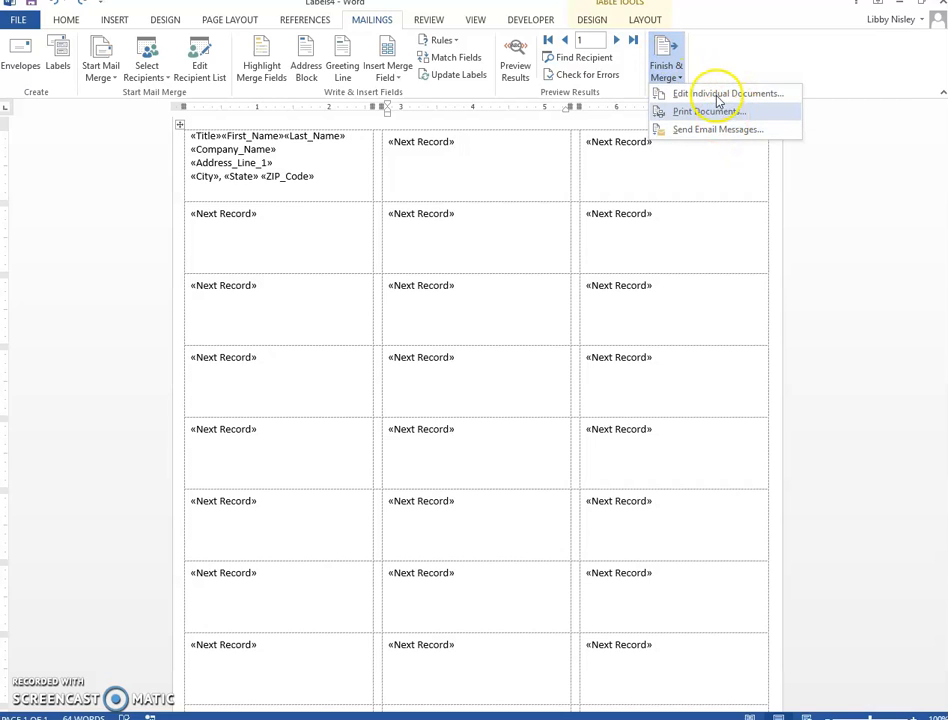
{"action": "left_click", "coordinate": [717, 95]}
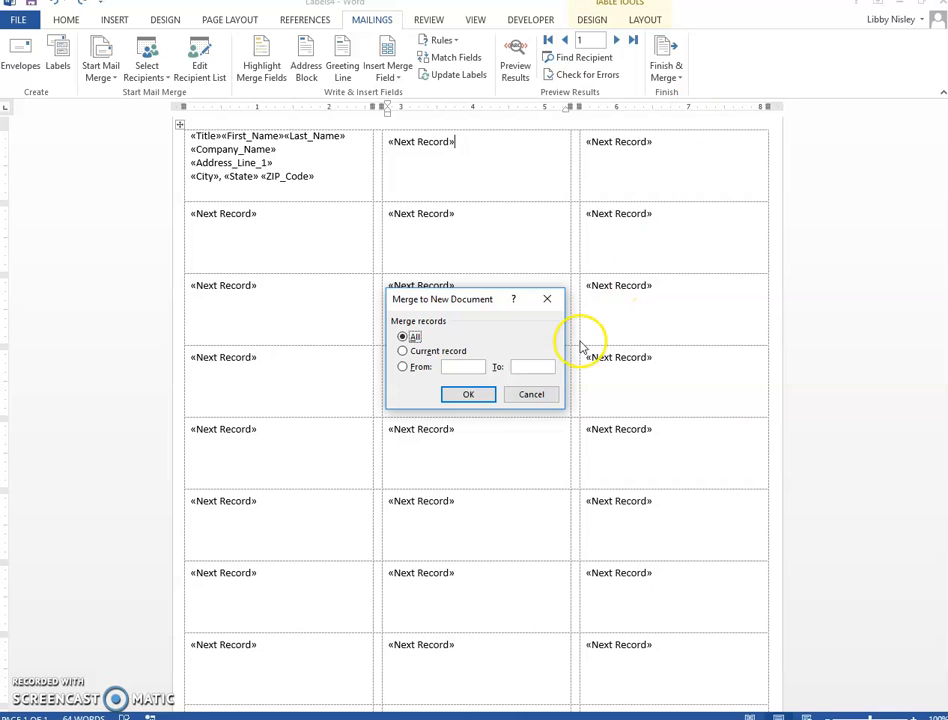
{"action": "left_click", "coordinate": [464, 396]}
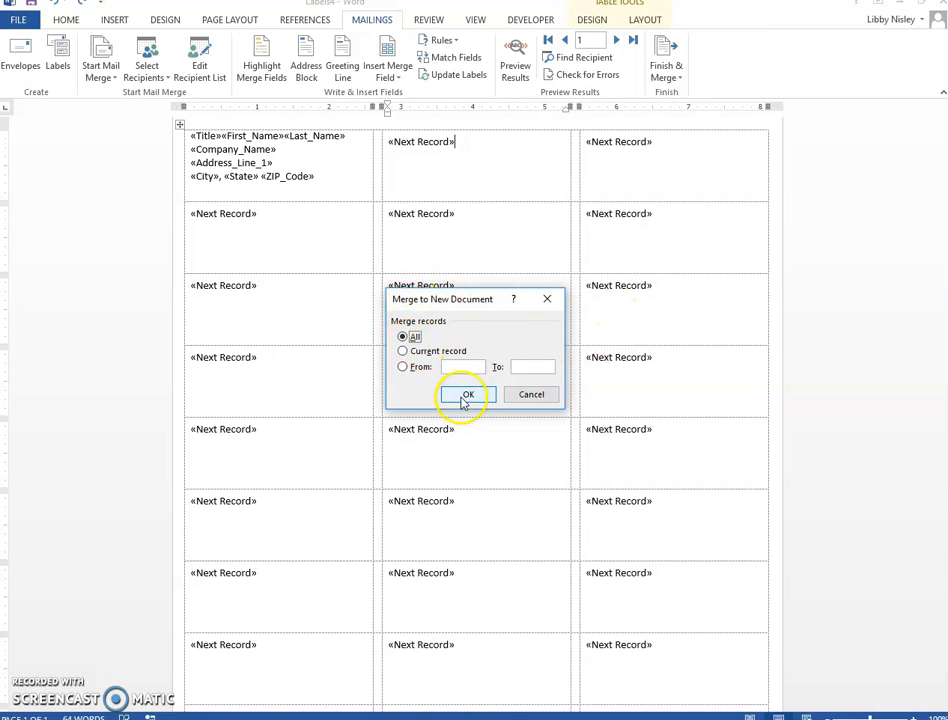
{"action": "left_click", "coordinate": [313, 203]}
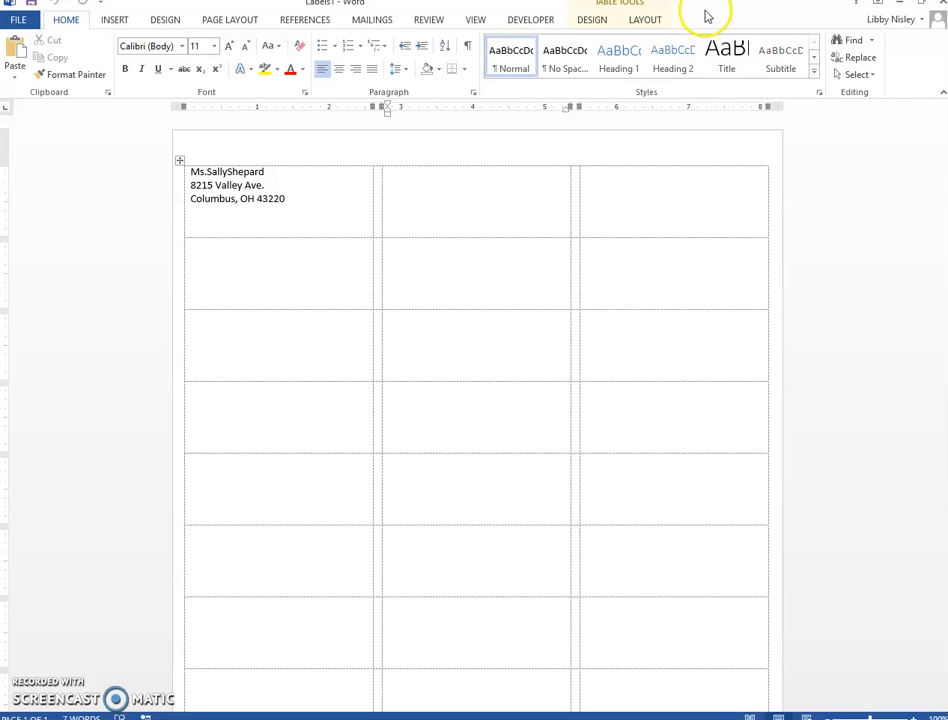
Discard the merged label document and return to the main label document.
{"action": "left_click_drag", "start_coordinate": [705, 12], "coordinate": [597, 50]}
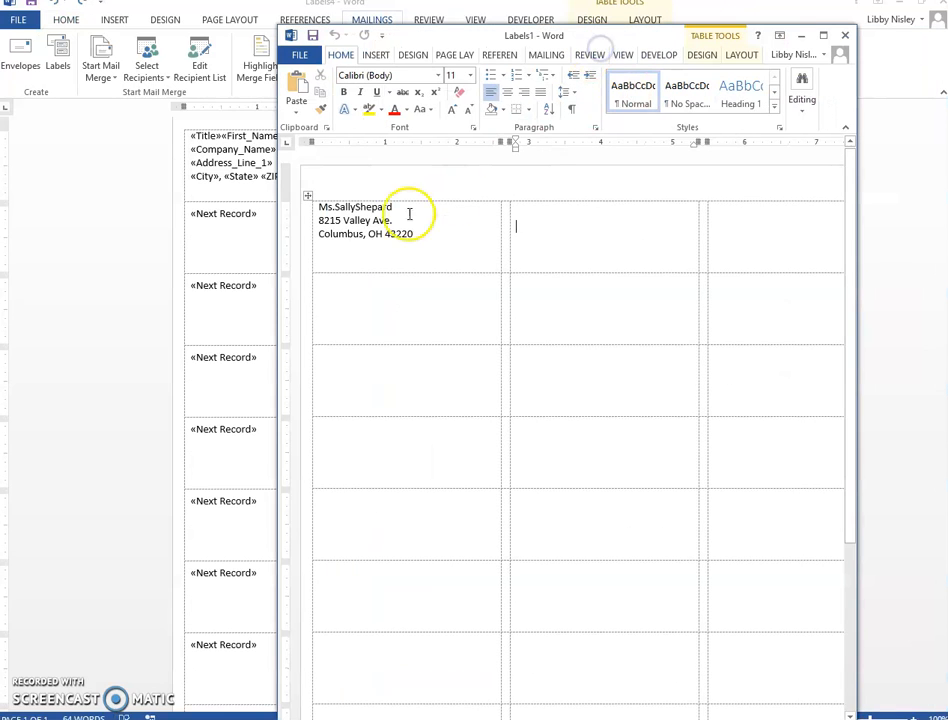
{"action": "left_click", "coordinate": [845, 35]}
{"action": "left_click", "coordinate": [490, 398]}
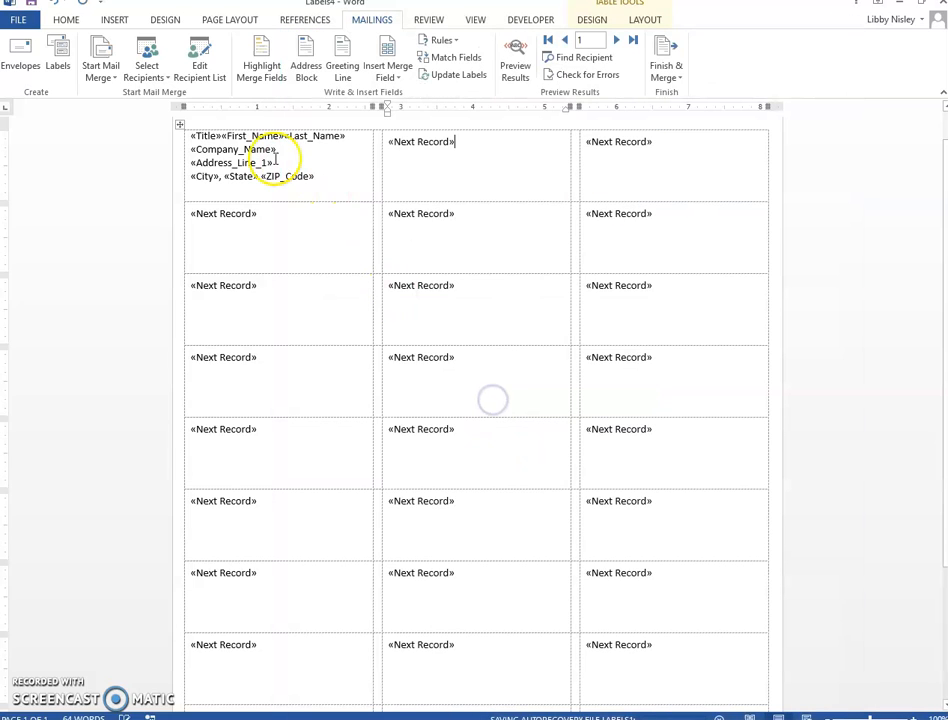
Add a space between the Title, First_Name and Last_Name fields in the first label.
{"action": "left_click", "coordinate": [220, 137]}
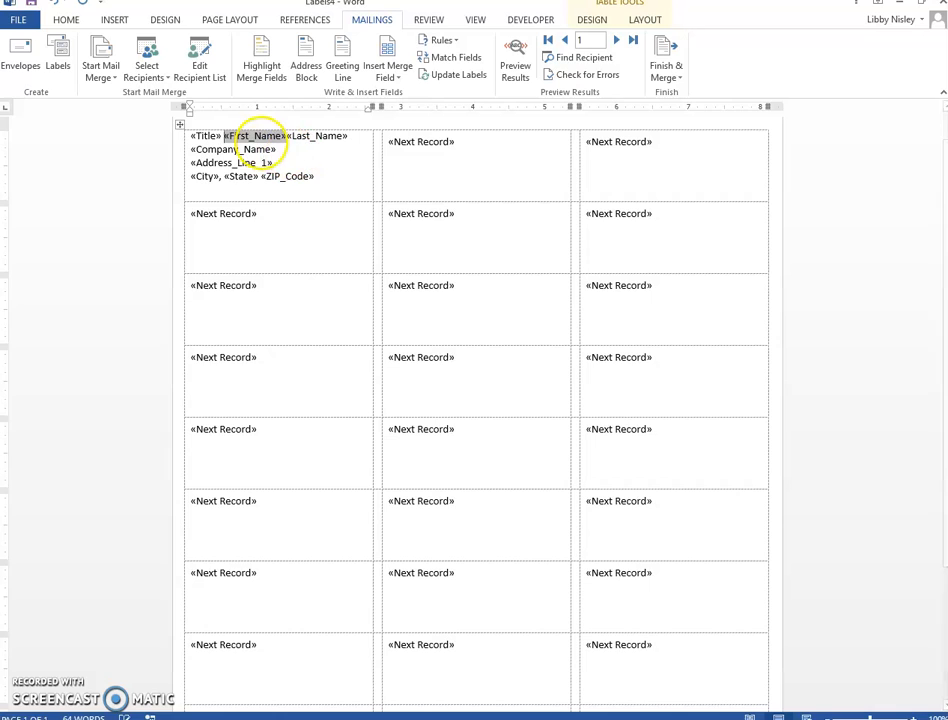
{"action": "left_click", "coordinate": [286, 135]}
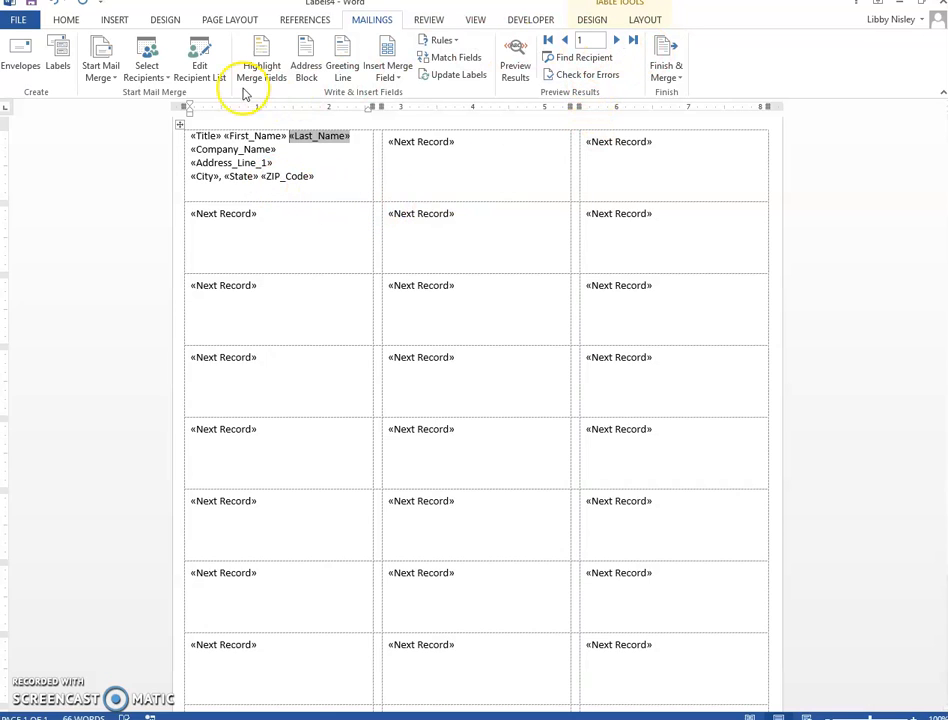
{"action": "left_click", "coordinate": [440, 144]}
{"action": "left_click", "coordinate": [477, 153]}
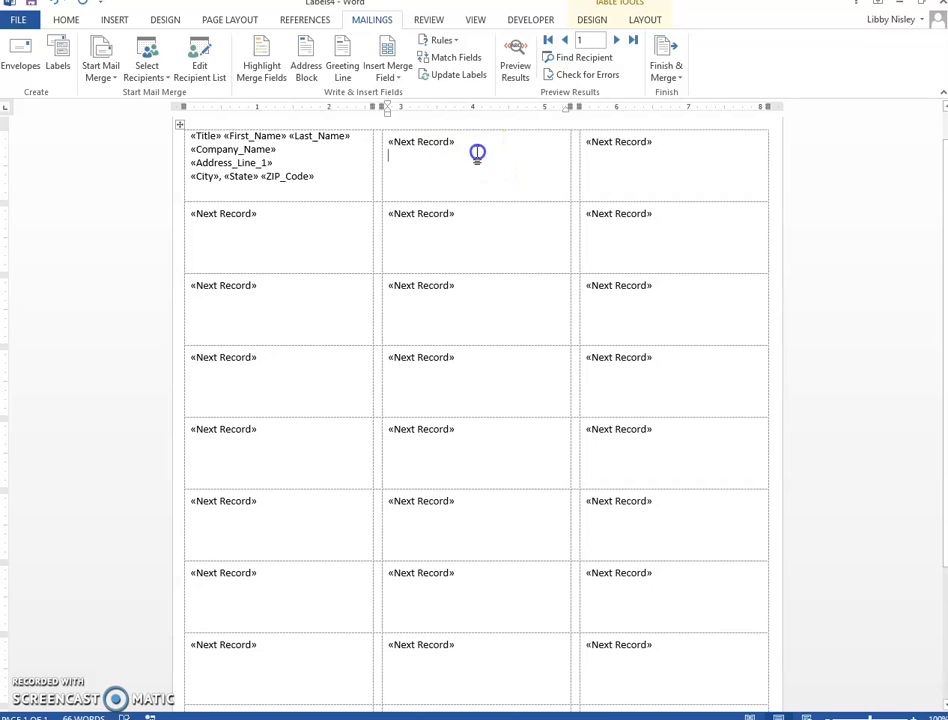
Check the recipients included in the mail merge and the merge record navigation.
{"action": "left_click", "coordinate": [198, 72]}
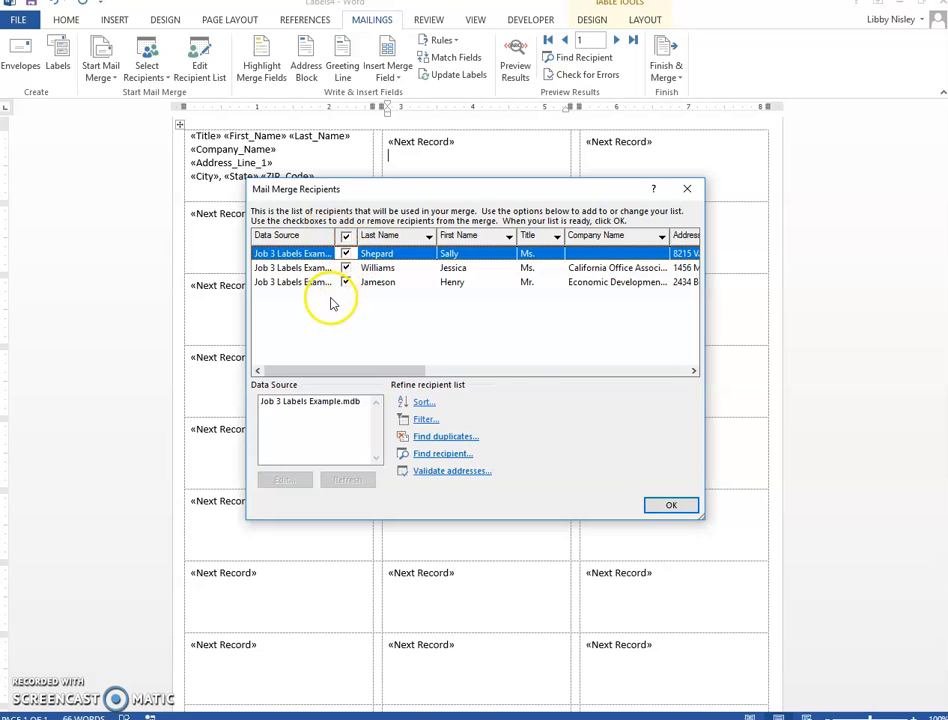
{"action": "left_click", "coordinate": [652, 507]}
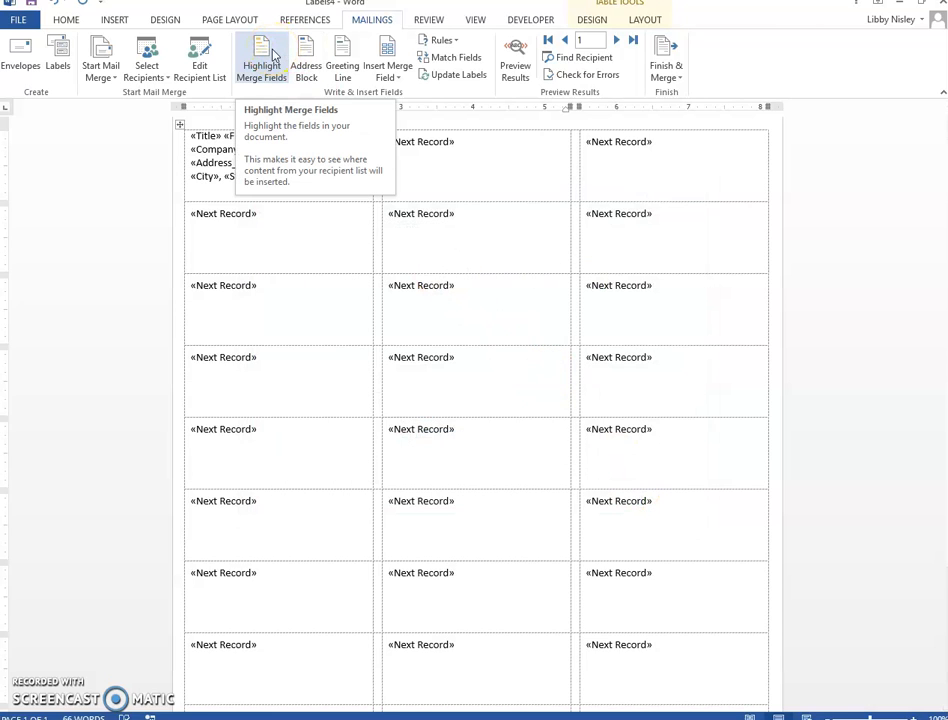
{"action": "left_click", "coordinate": [615, 40]}
{"action": "left_click", "coordinate": [550, 40]}
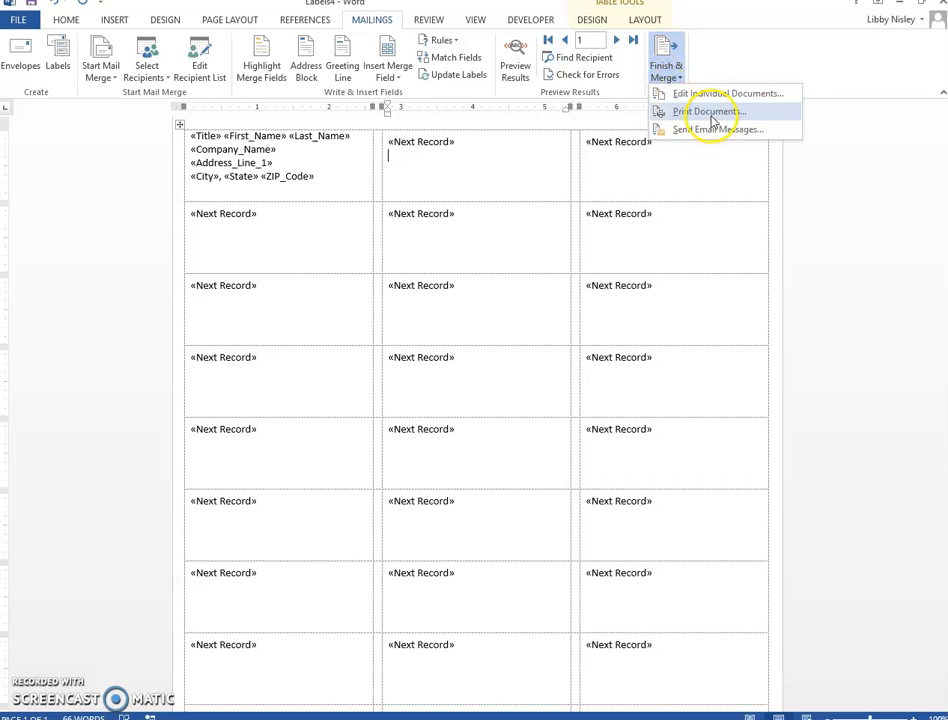
{"action": "left_click", "coordinate": [719, 97]}
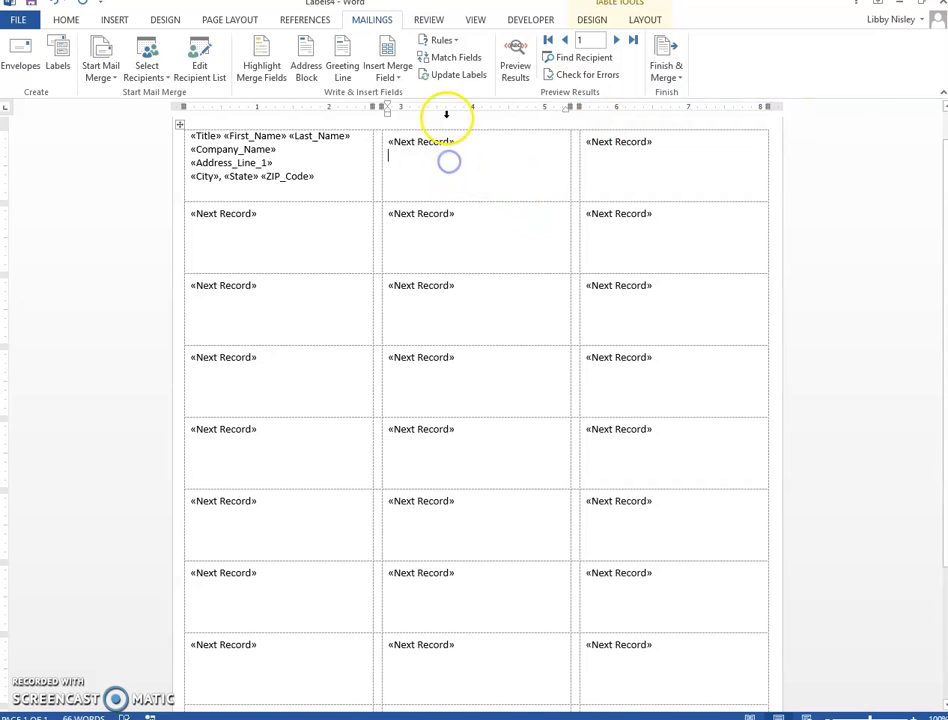
Propagate the first label's fields to all labels and merge all records into a new editable document.
{"action": "left_click", "coordinate": [462, 76]}
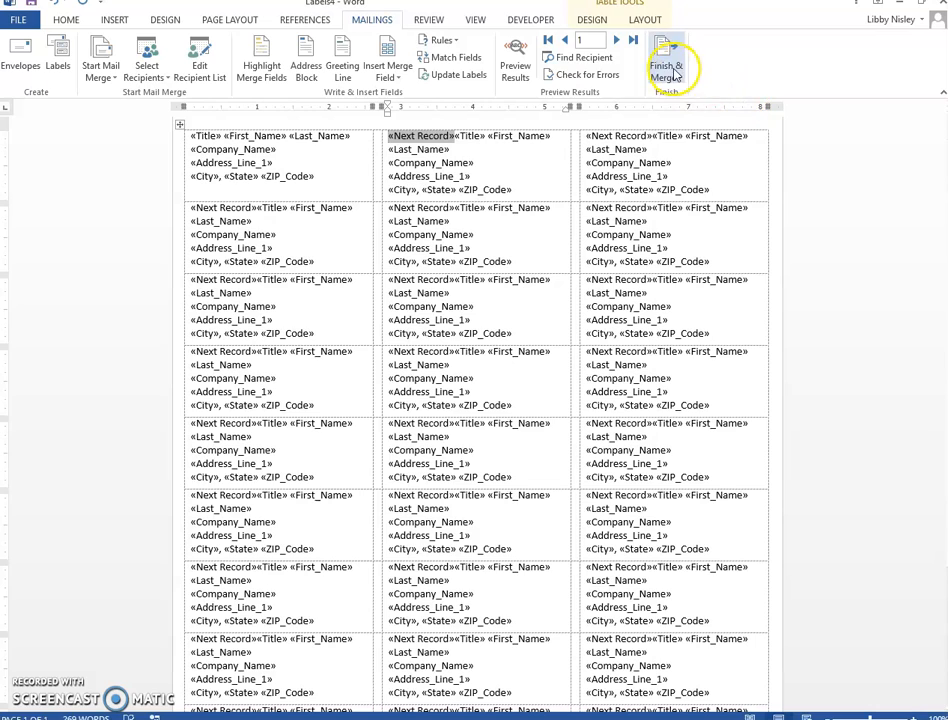
{"action": "left_click", "coordinate": [665, 70]}
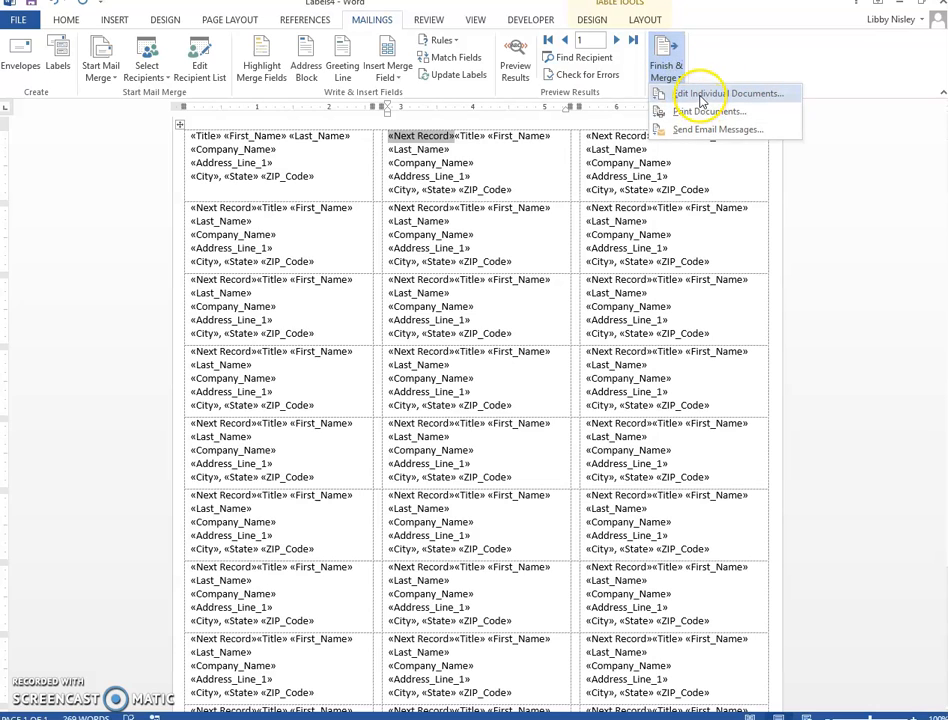
{"action": "left_click", "coordinate": [701, 98]}
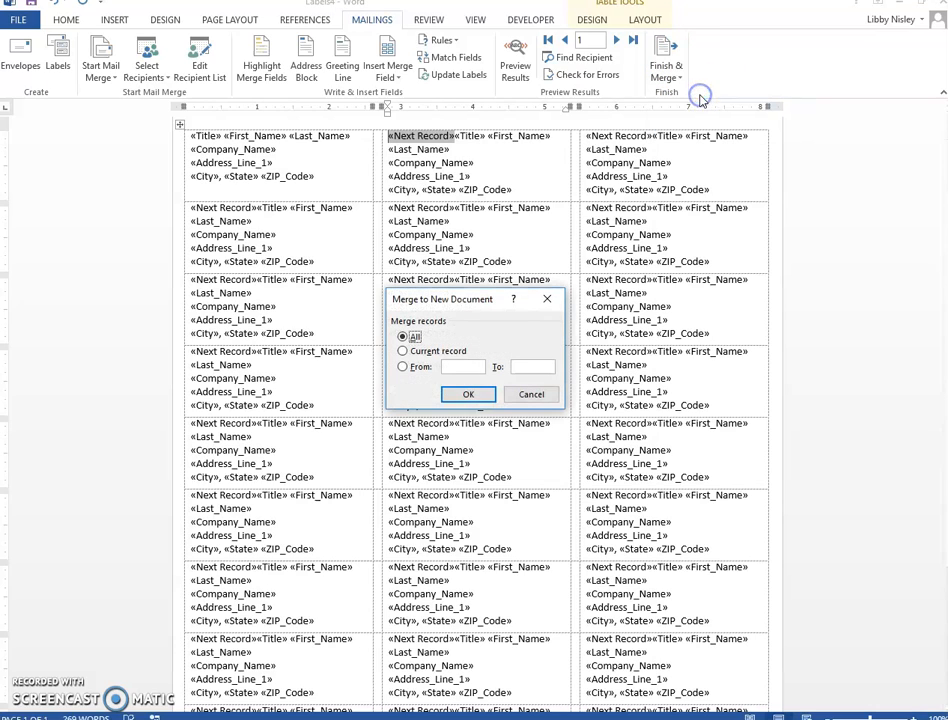
{"action": "left_click", "coordinate": [470, 395]}
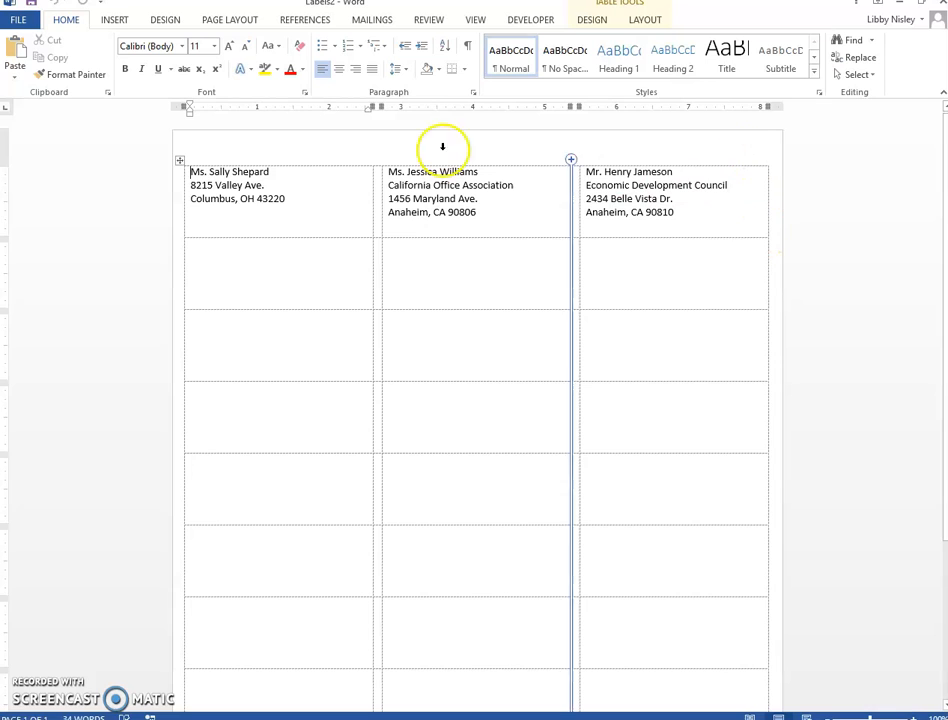
Format the row of merged address labels in Times New Roman, size 12.
{"action": "left_click", "coordinate": [178, 182]}
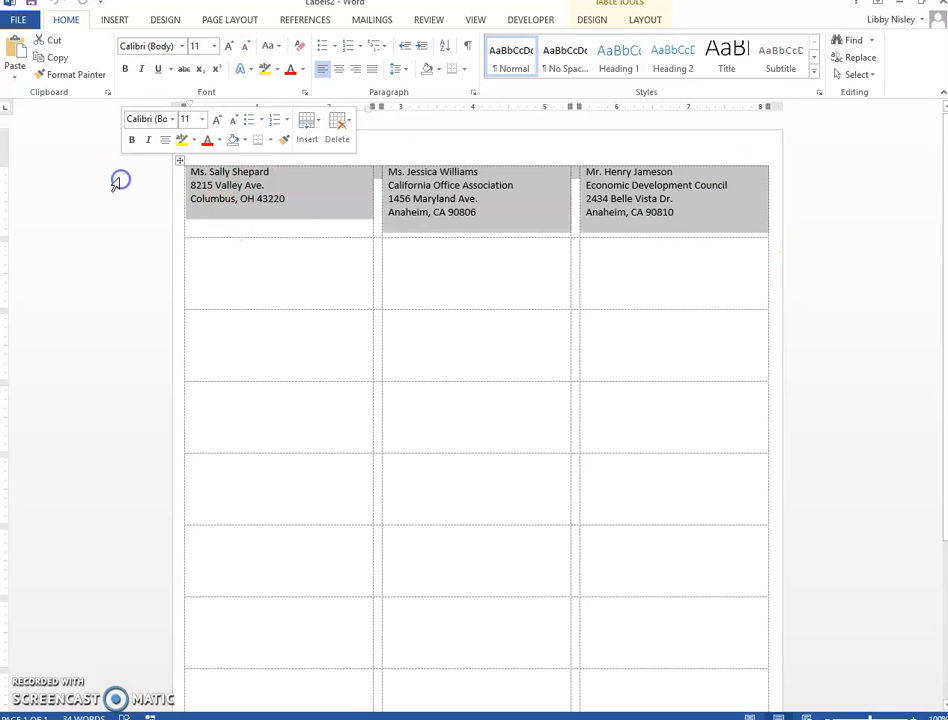
{"action": "left_click", "coordinate": [181, 46]}
{"action": "left_click", "coordinate": [205, 132]}
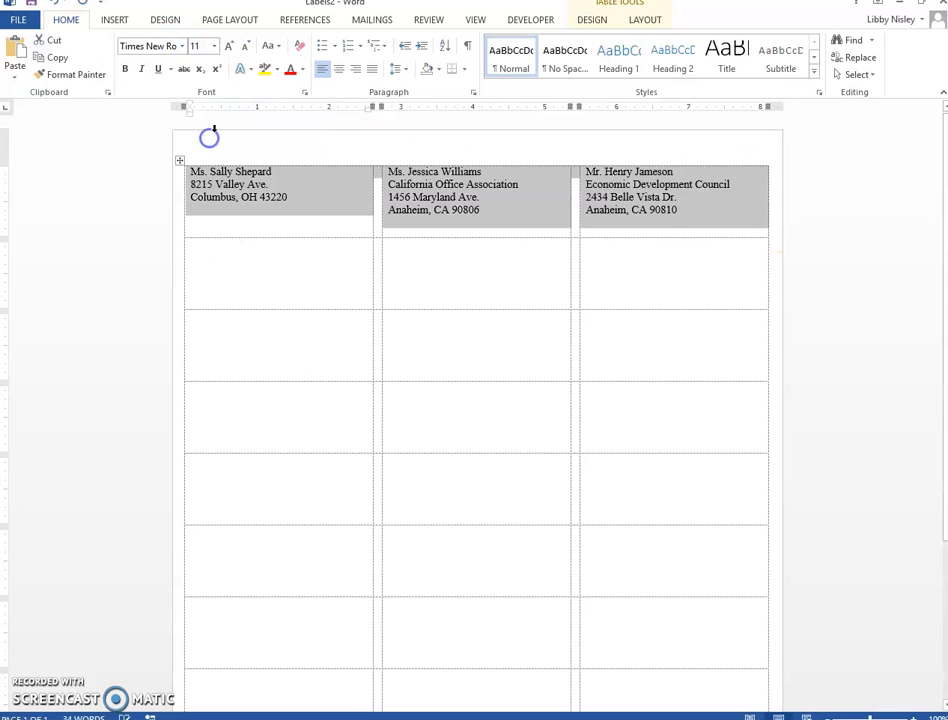
{"action": "left_click", "coordinate": [216, 48]}
{"action": "left_click", "coordinate": [199, 123]}
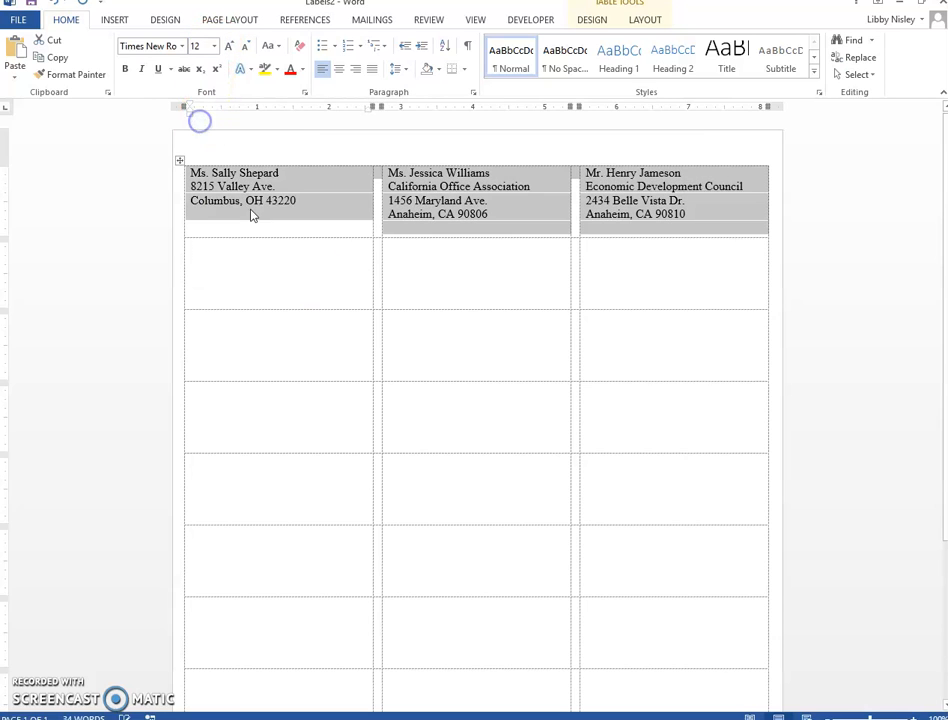
{"action": "left_click", "coordinate": [855, 297]}
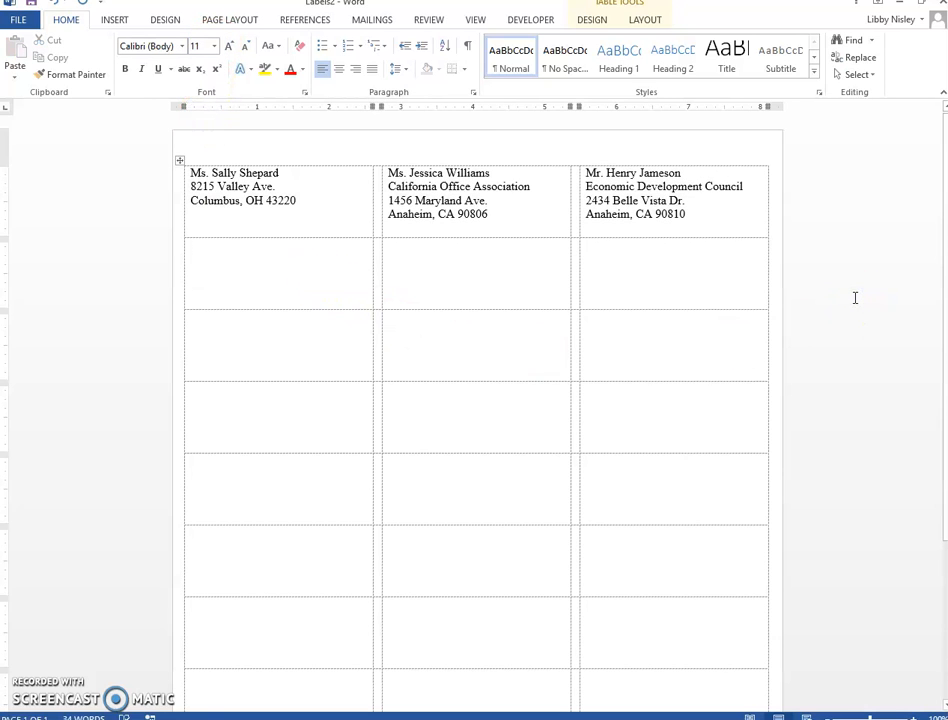